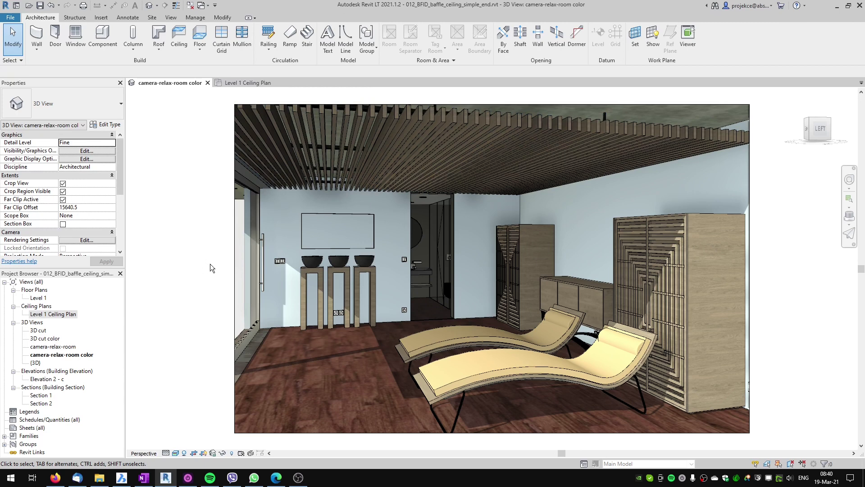
Step: Examine the finished baffle ceiling in the Level 1 Ceiling Plan and the camera-relax-room color view
{"action": "left_click", "coordinate": [232, 82]}
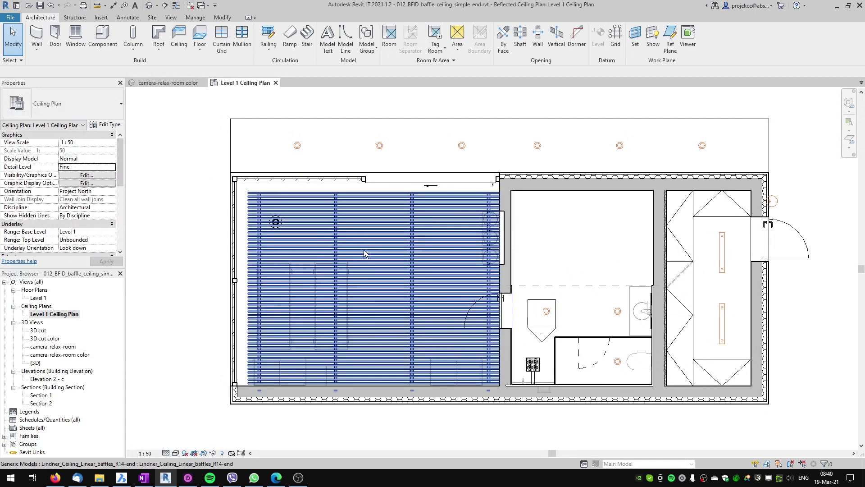
{"action": "left_click", "coordinate": [249, 224]}
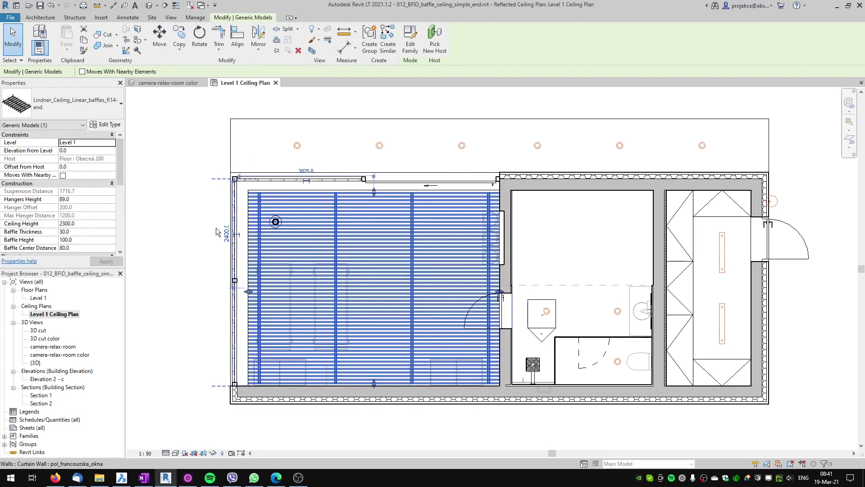
{"action": "left_click", "coordinate": [198, 244]}
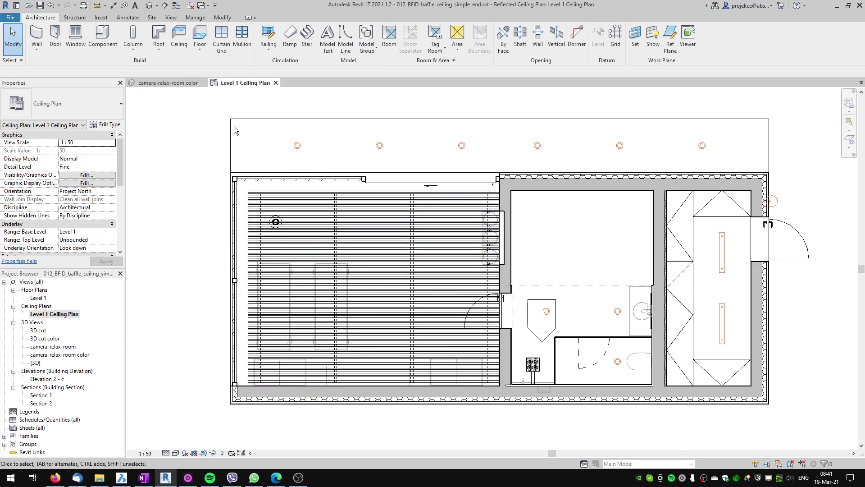
{"action": "left_click", "coordinate": [171, 83]}
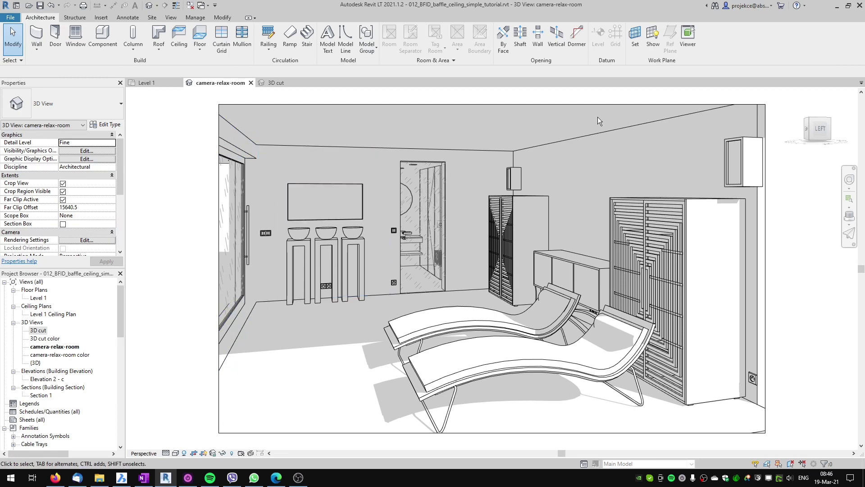
Step: Review the tutorial project in the 3D cut view and the Level 1 floor plan
{"action": "left_click", "coordinate": [270, 83]}
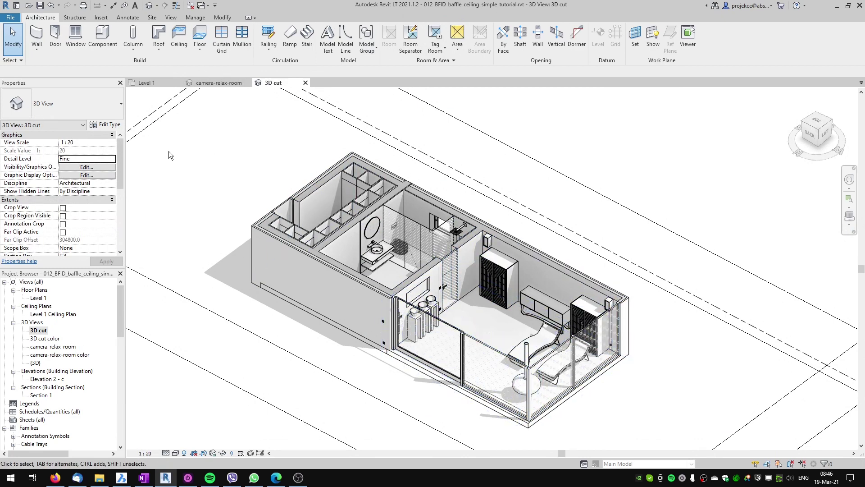
{"action": "left_click", "coordinate": [145, 82]}
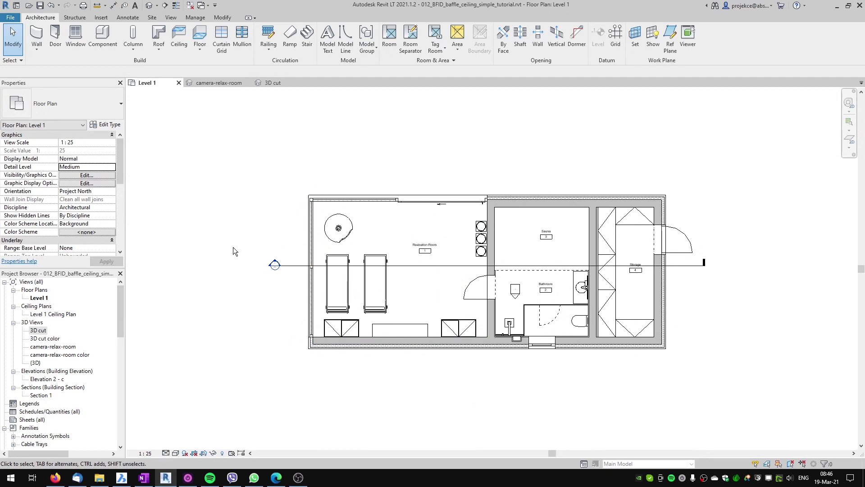
Step: Switch to the BIMobject website in Edge and search its products for "baffle lindner"
{"action": "left_click", "coordinate": [272, 482]}
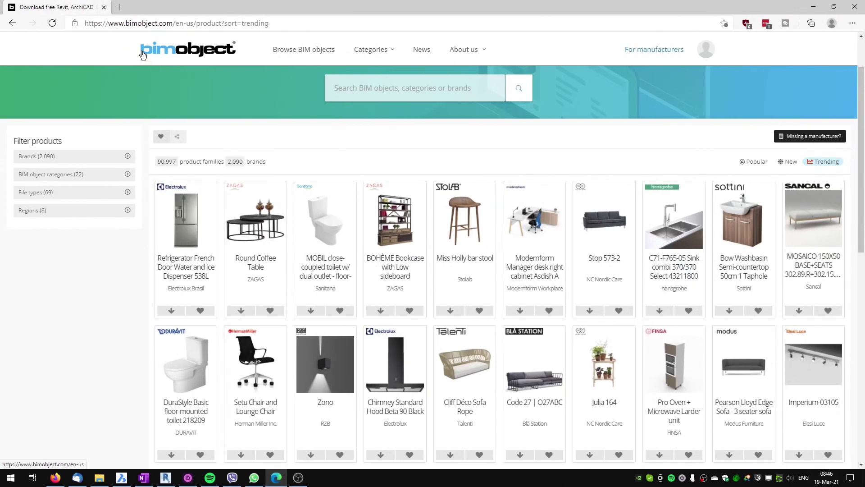
{"action": "left_click", "coordinate": [343, 89]}
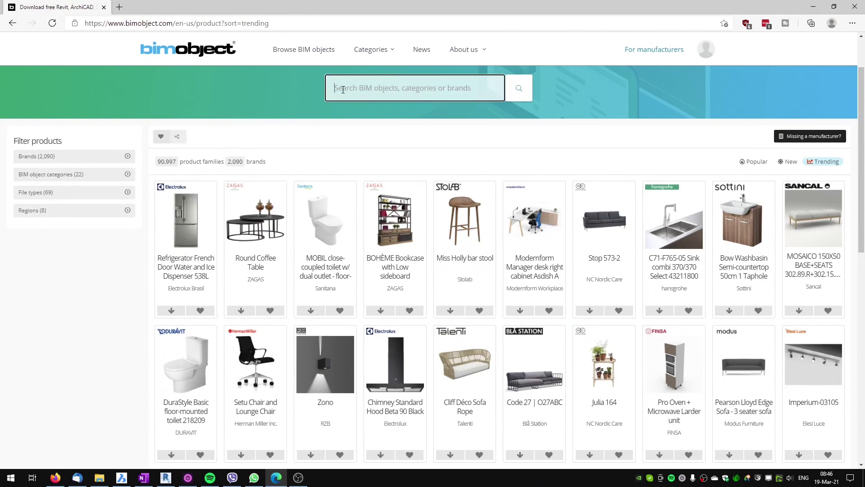
{"action": "type", "text": "baffle"}
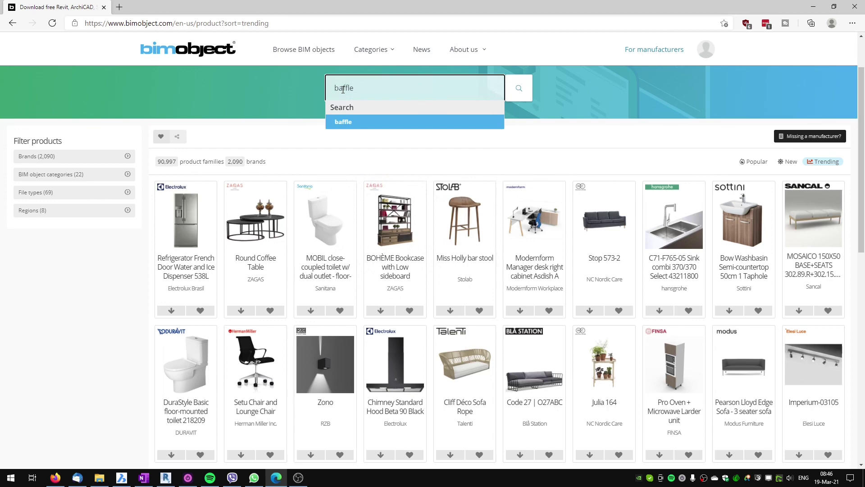
{"action": "type", "text": " lindner"}
{"action": "key", "text": "Return"}
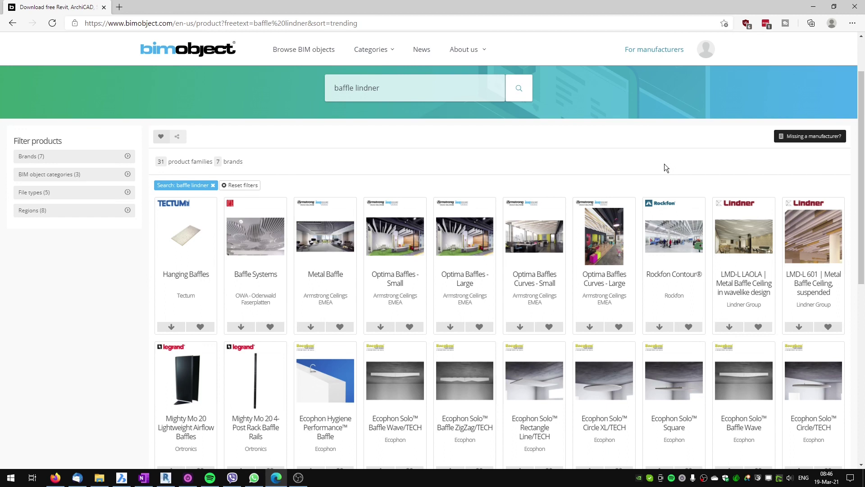
Step: Download the Revit family file of the Lindner LMD-L 601 suspended metal baffle ceiling
{"action": "left_click", "coordinate": [810, 251]}
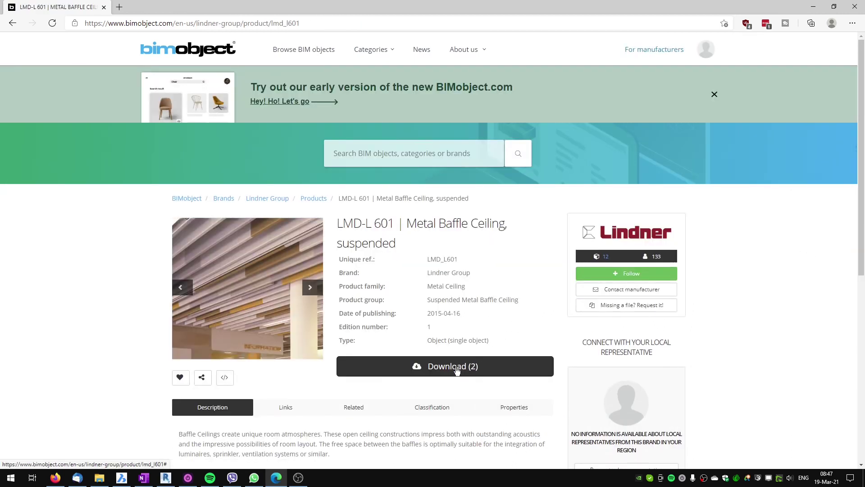
{"action": "left_click", "coordinate": [456, 368]}
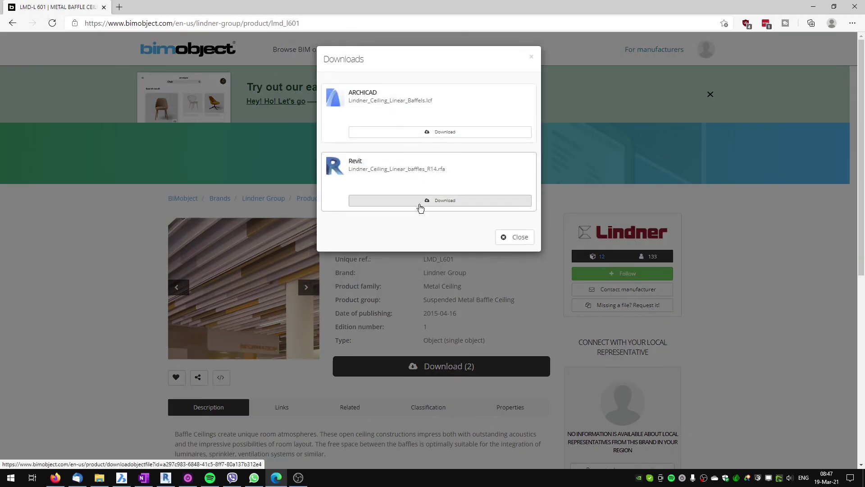
{"action": "left_click", "coordinate": [420, 207]}
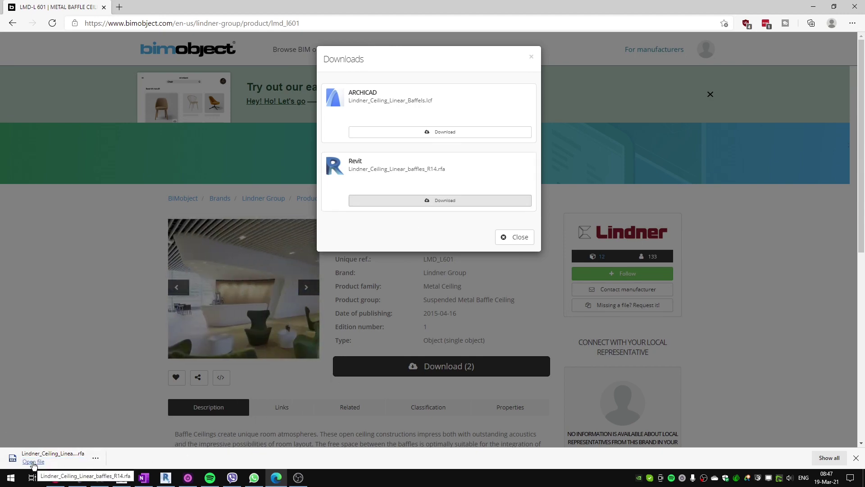
Step: Open the downloaded Lindner_Ceiling_Linear_baffles_R14.rfa in Revit, upgrading the model to Revit 2021
{"action": "left_click", "coordinate": [33, 461]}
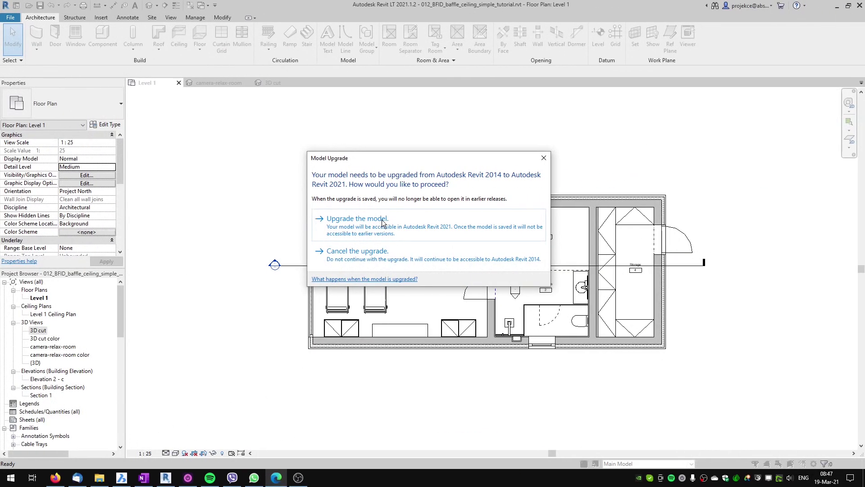
{"action": "left_click", "coordinate": [382, 219]}
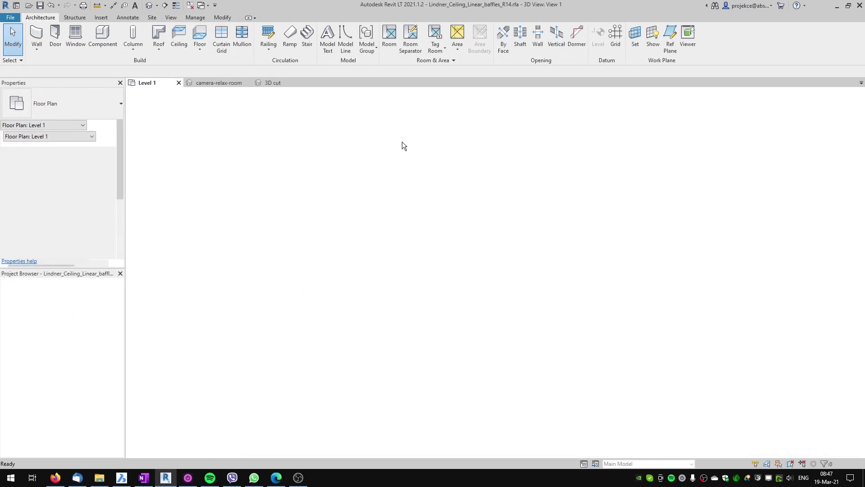
{"action": "middle_click_drag", "start_coordinate": [482, 204], "coordinate": [430, 284], "text": "shift"}
{"action": "scroll", "coordinate": [431, 280], "scroll_direction": "up", "scroll_amount": 1}
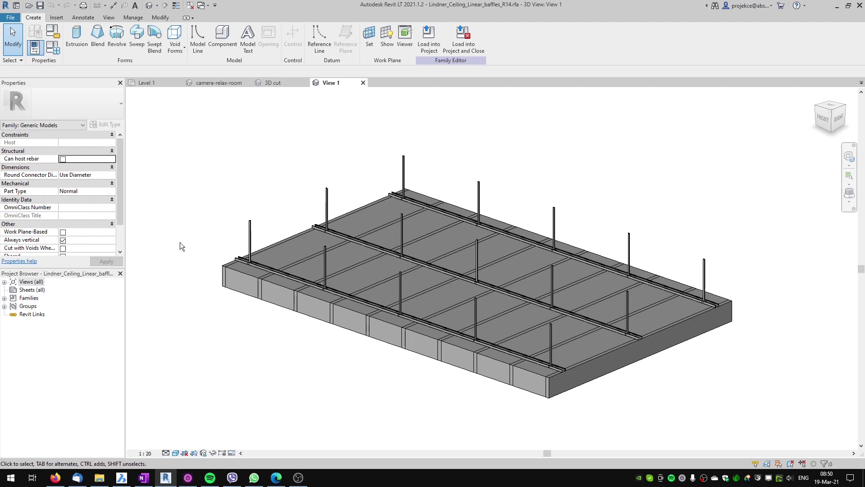
Step: Check the baffle family's category and parameters, keeping Generic Models as the category
{"action": "left_click", "coordinate": [53, 32]}
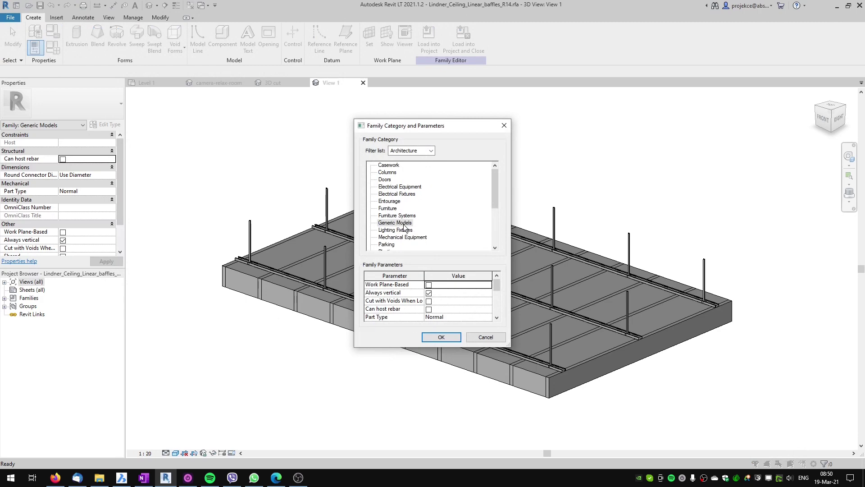
{"action": "left_click", "coordinate": [452, 340]}
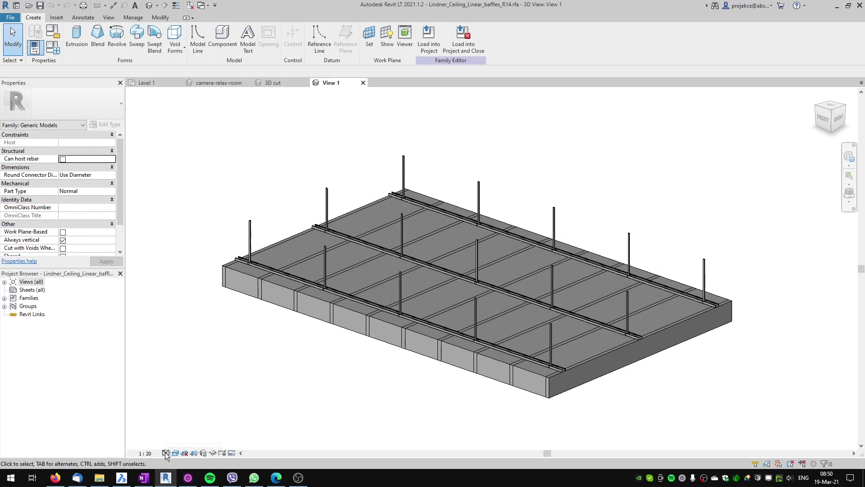
Step: Turn on preview visibility for the family's 3D view and set its detail level to Fine
{"action": "left_click", "coordinate": [233, 453]}
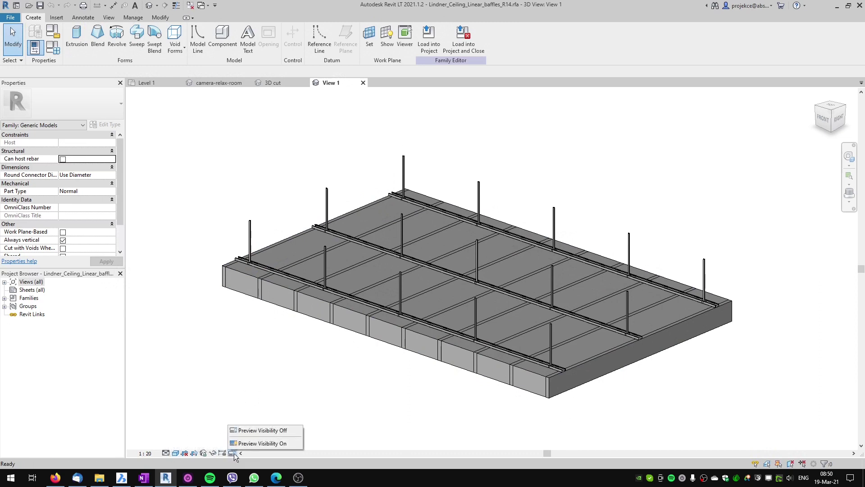
{"action": "left_click", "coordinate": [258, 442]}
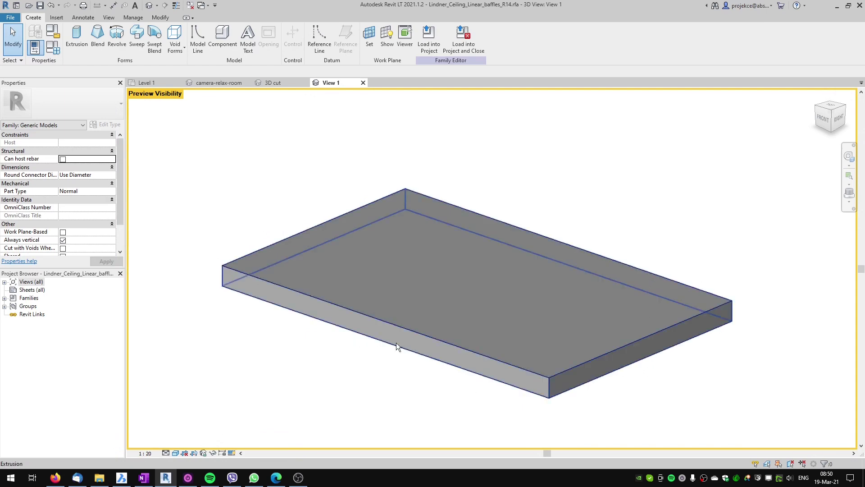
{"action": "left_click", "coordinate": [177, 454]}
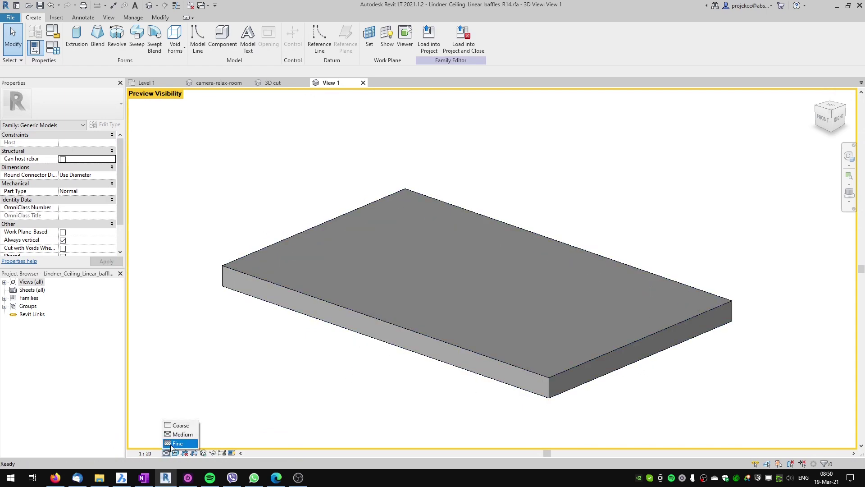
{"action": "left_click", "coordinate": [179, 444]}
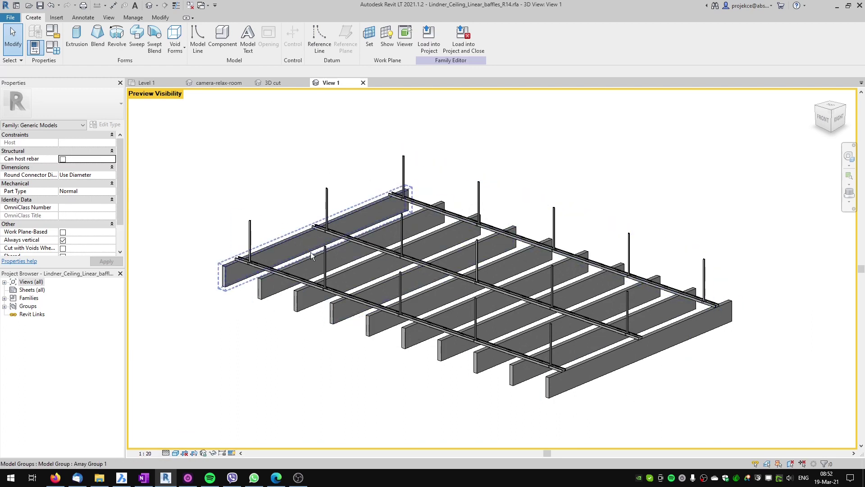
Step: Load the baffle ceiling family into the project and place one instance in the relaxation room on Level 1
{"action": "left_click", "coordinate": [429, 41]}
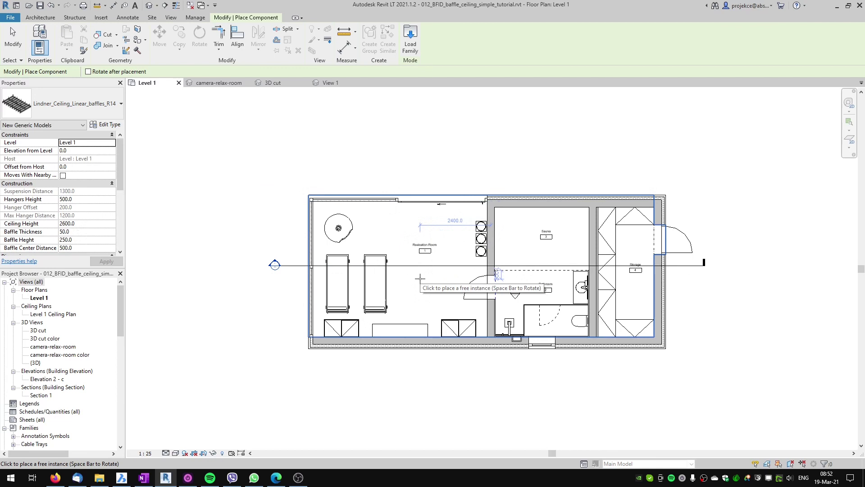
{"action": "left_click", "coordinate": [400, 257]}
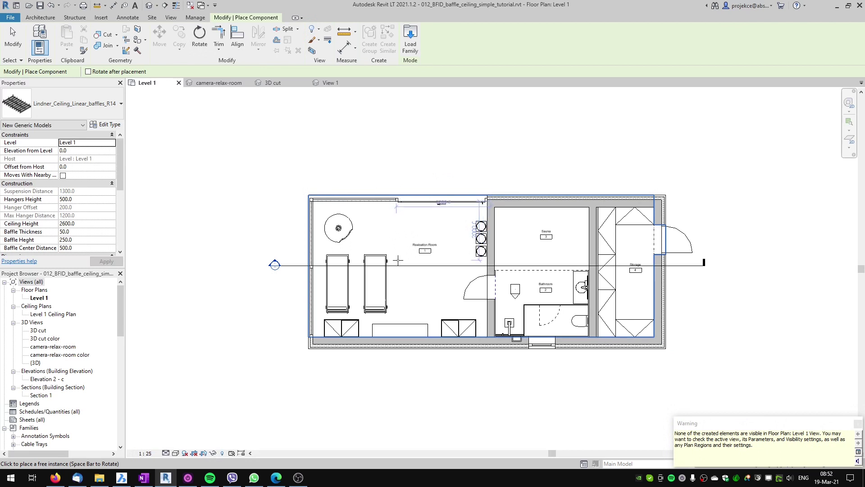
{"action": "key", "text": "Escape"}
{"action": "key", "text": "Escape"}
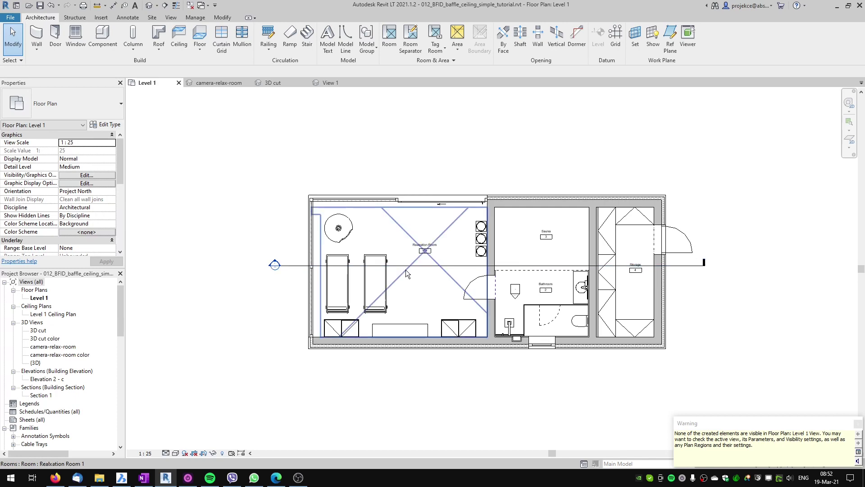
Step: Open the Section 1 view from its section line in the Level 1 floor plan
{"action": "left_click", "coordinate": [292, 267]}
{"action": "right_click", "coordinate": [293, 268]}
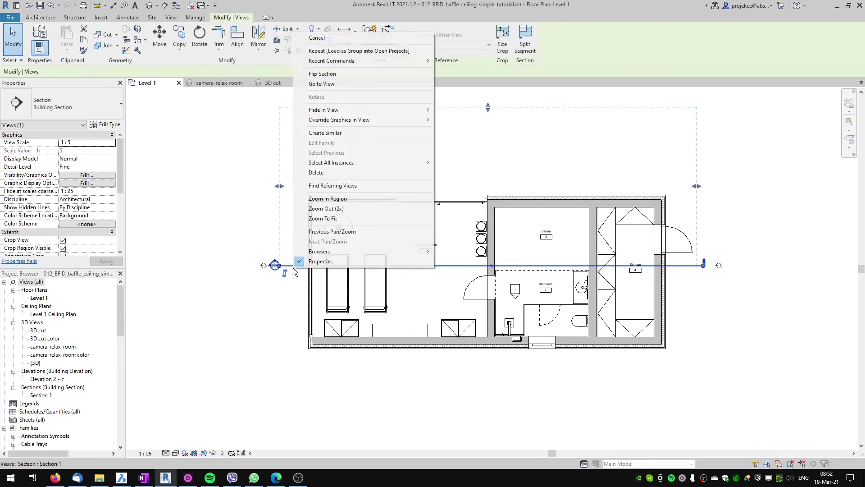
{"action": "left_click", "coordinate": [321, 83]}
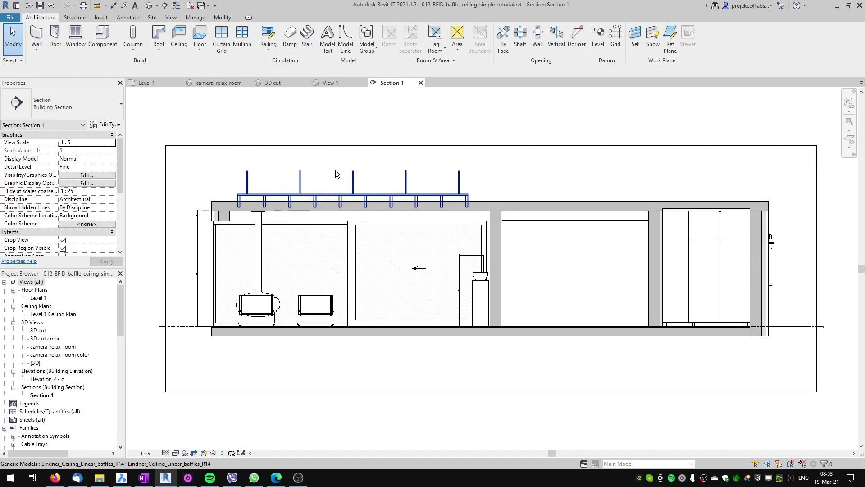
Step: Compare the baffle ceiling at Medium and Fine detail in Section 1, and set the view scale to 1:25
{"action": "left_click", "coordinate": [166, 453]}
{"action": "left_click", "coordinate": [172, 434]}
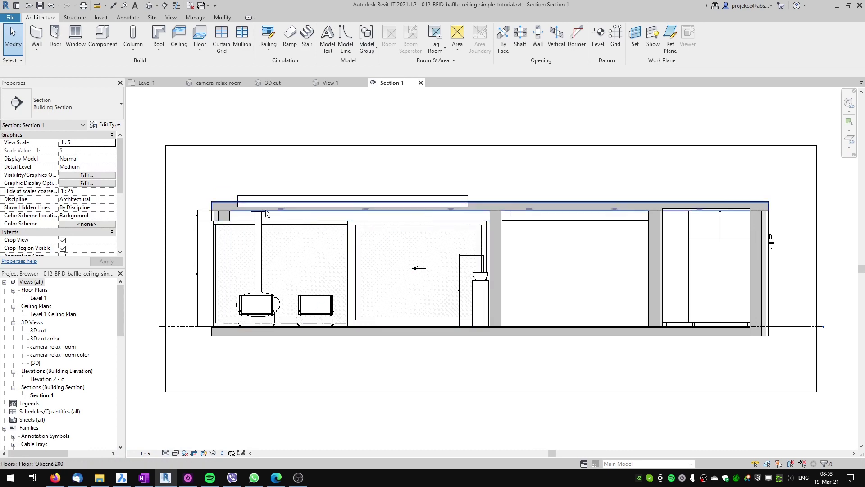
{"action": "left_click", "coordinate": [166, 453]}
{"action": "left_click", "coordinate": [174, 443]}
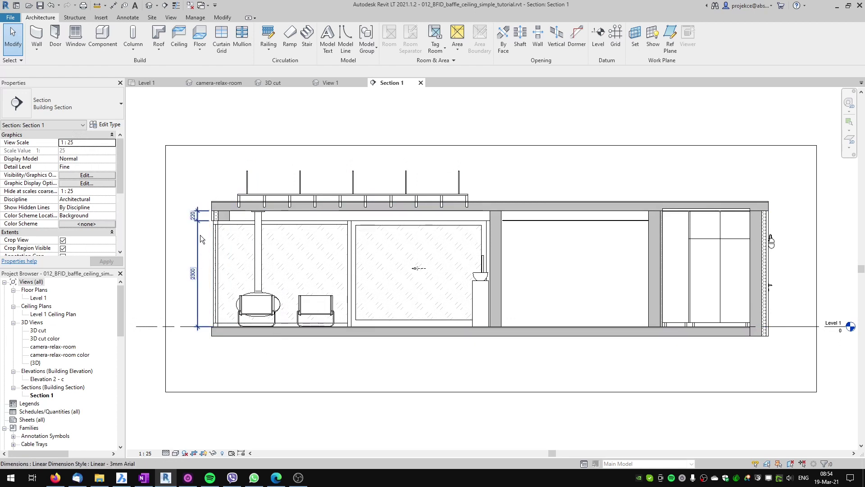
Step: Set the placed baffle ceiling's Ceiling Height to 2300
{"action": "scroll", "coordinate": [201, 239], "scroll_direction": "up", "scroll_amount": 3}
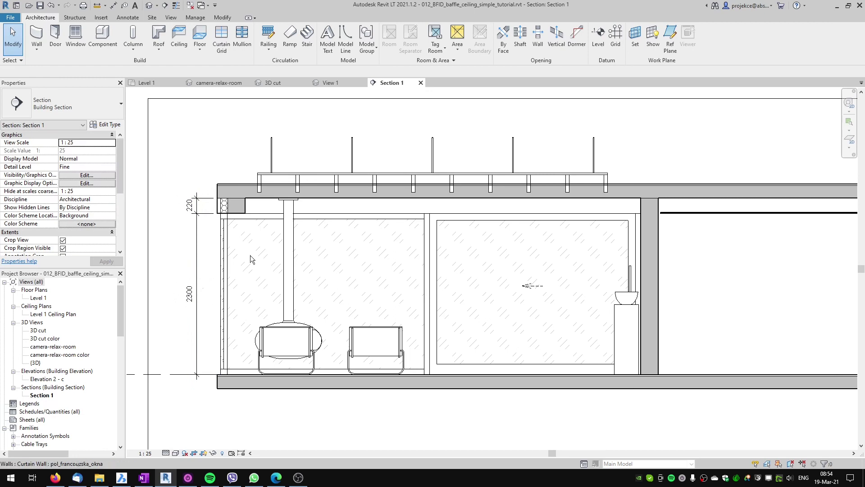
{"action": "left_click", "coordinate": [309, 172]}
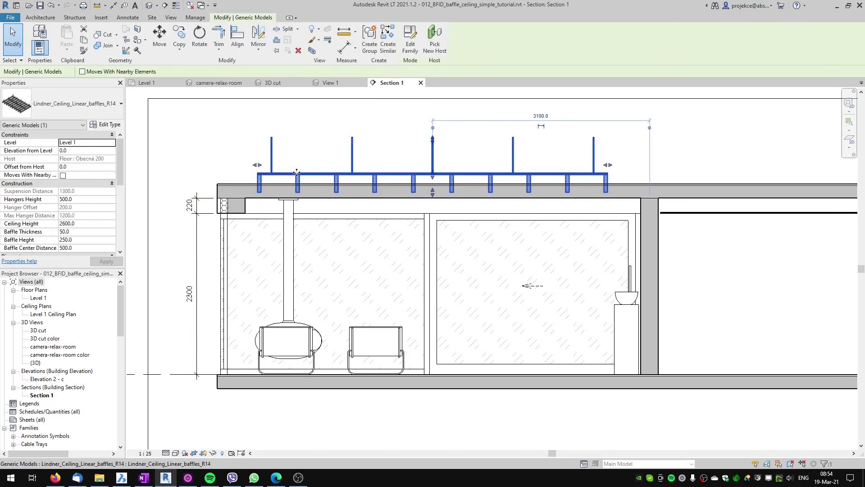
{"action": "scroll", "coordinate": [86, 186], "scroll_direction": "down", "scroll_amount": 1}
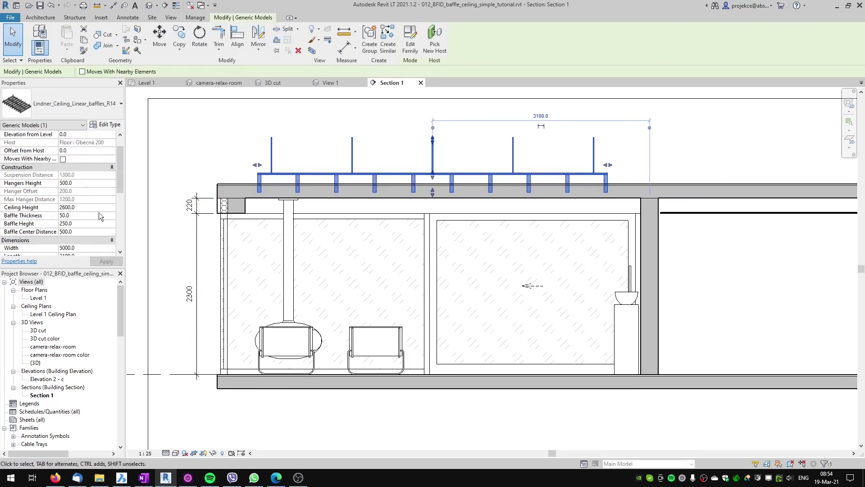
{"action": "left_click", "coordinate": [94, 206]}
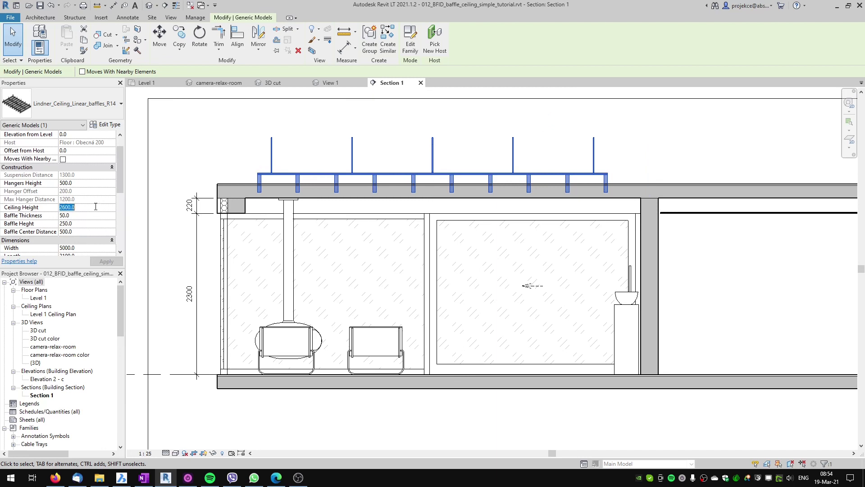
{"action": "type", "text": "2300"}
{"action": "key", "text": "Return"}
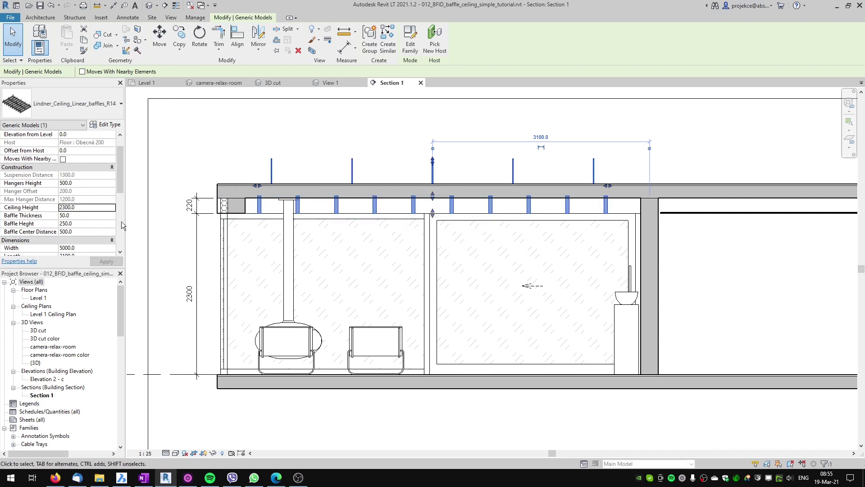
Step: Try Baffle Thickness values of 60 and then 150 on the selected baffle ceiling
{"action": "left_click", "coordinate": [84, 215]}
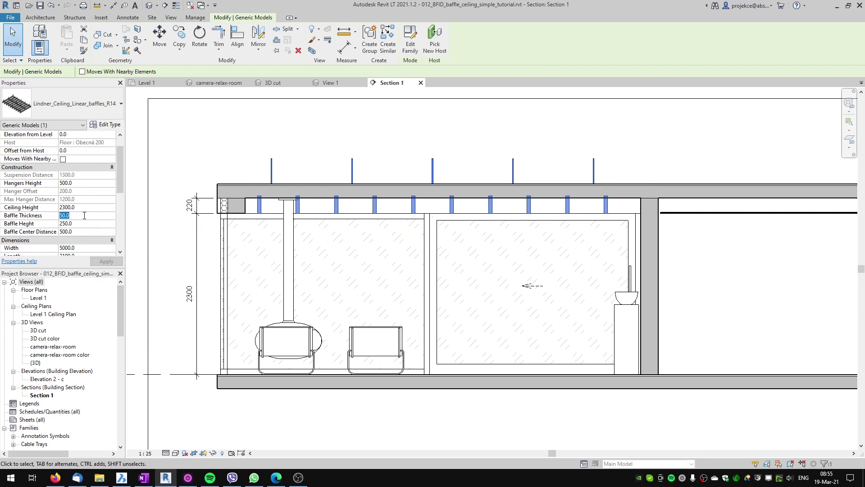
{"action": "type", "text": "60"}
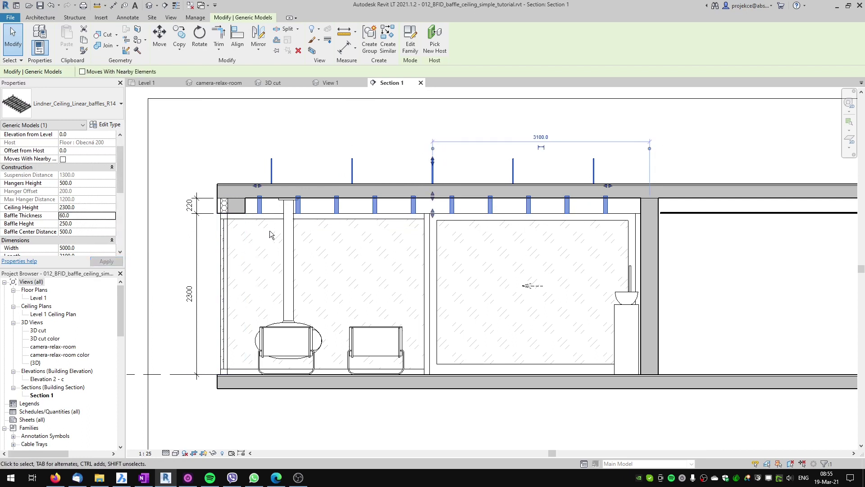
{"action": "left_click", "coordinate": [95, 217]}
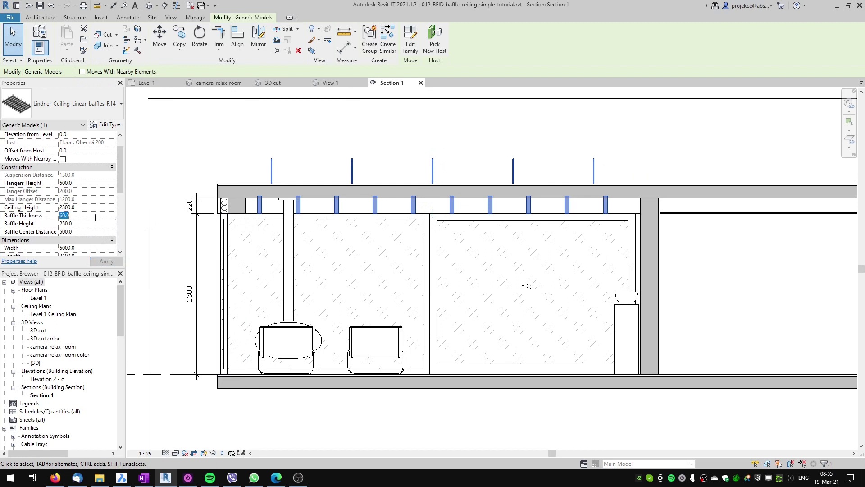
{"action": "type", "text": "150"}
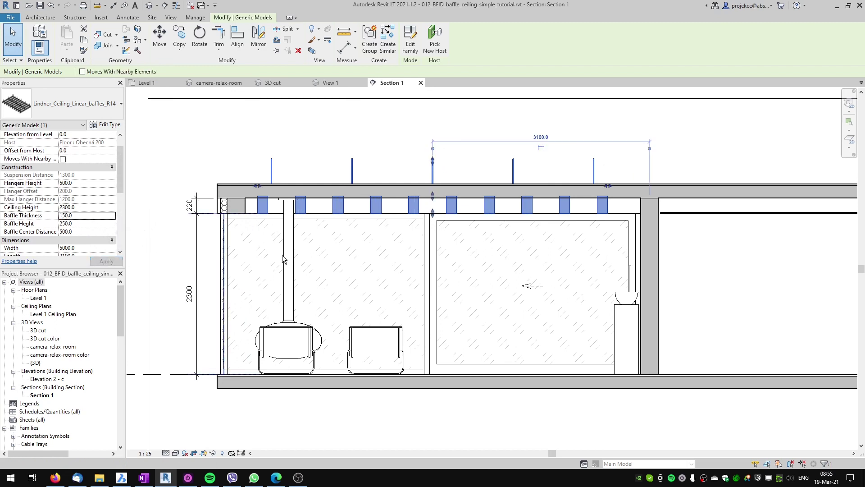
Step: Set the baffle ceiling's Baffle Thickness to 40
{"action": "left_click", "coordinate": [85, 216]}
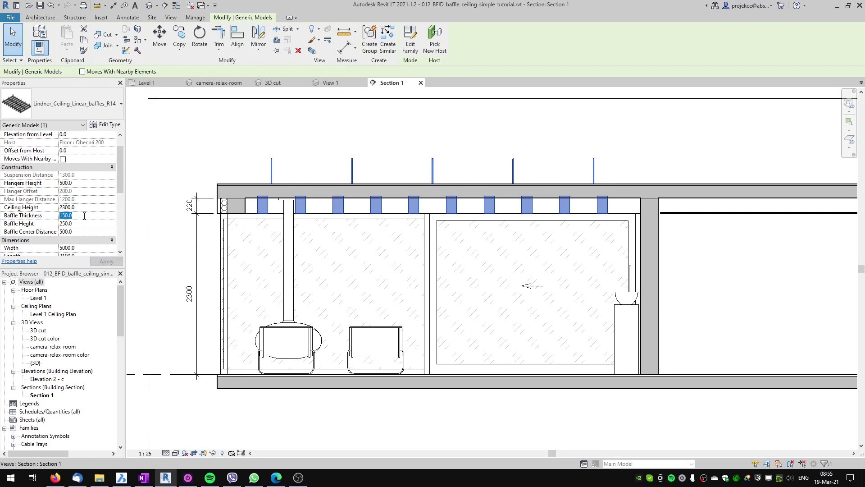
{"action": "type", "text": "40"}
{"action": "key", "text": "Return"}
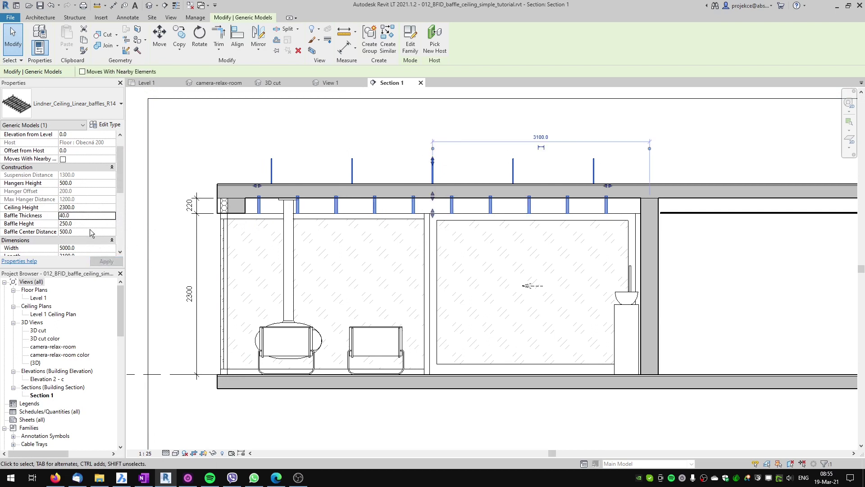
Step: Set the Baffle Center Distance of the baffle ceiling to 100
{"action": "scroll", "coordinate": [89, 222], "scroll_direction": "down", "scroll_amount": 1}
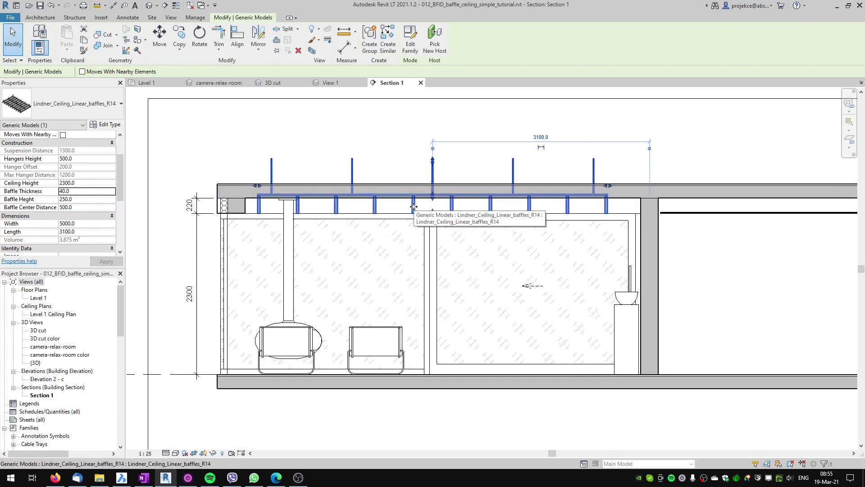
{"action": "left_click", "coordinate": [90, 207]}
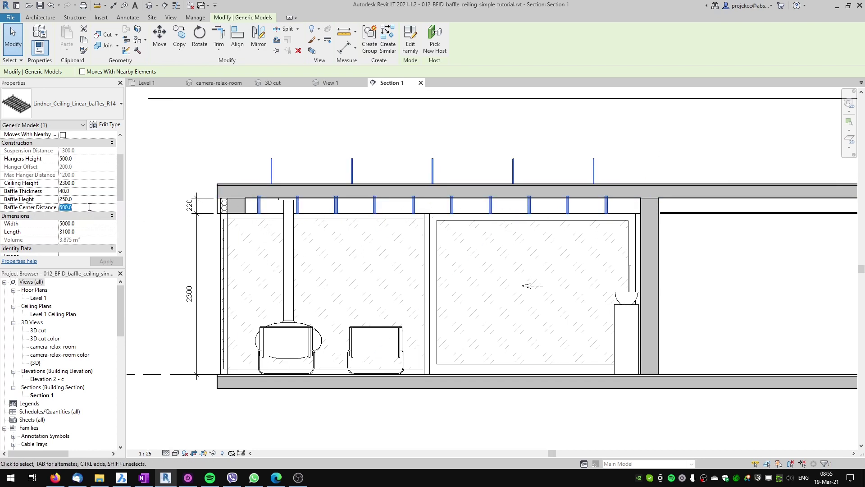
{"action": "type", "text": "100"}
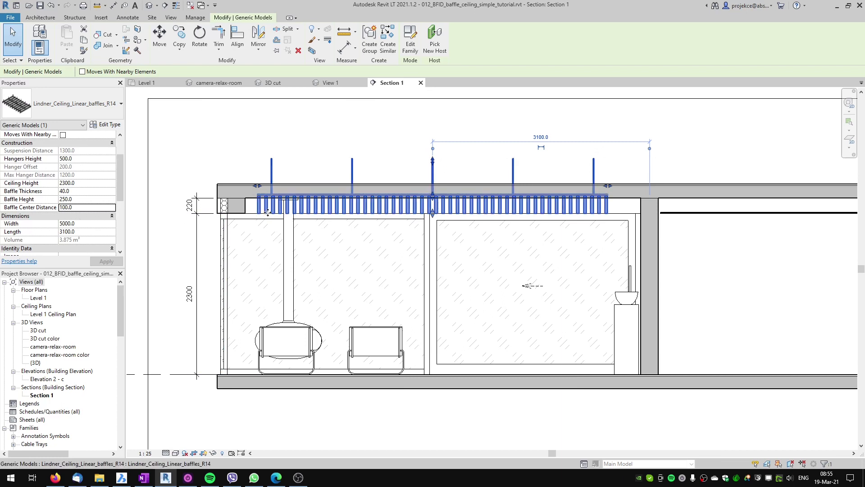
Step: Set the Baffle Height to 100, and check the ceiling in the camera-relax-room view before returning to Section 1
{"action": "scroll", "coordinate": [346, 235], "scroll_direction": "up", "scroll_amount": 3}
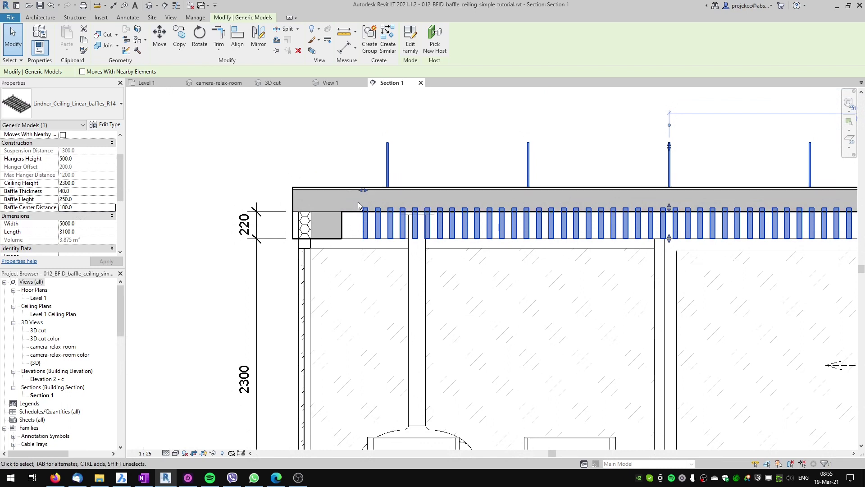
{"action": "left_click", "coordinate": [87, 199]}
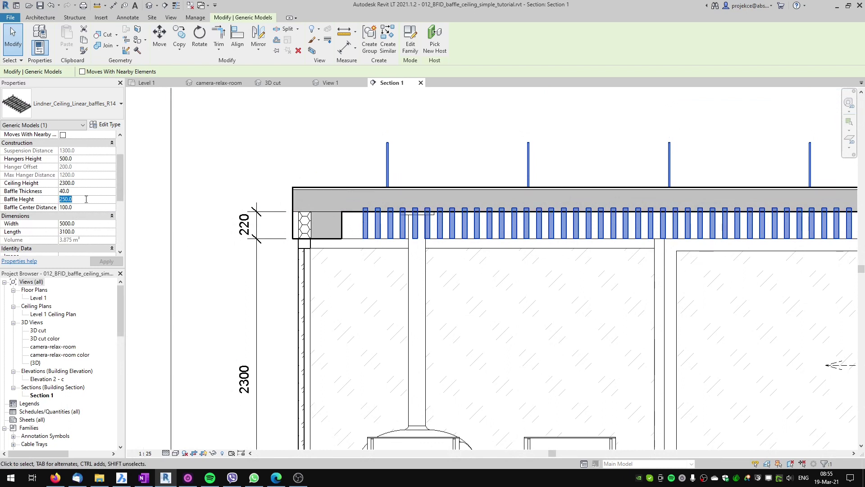
{"action": "type", "text": "100"}
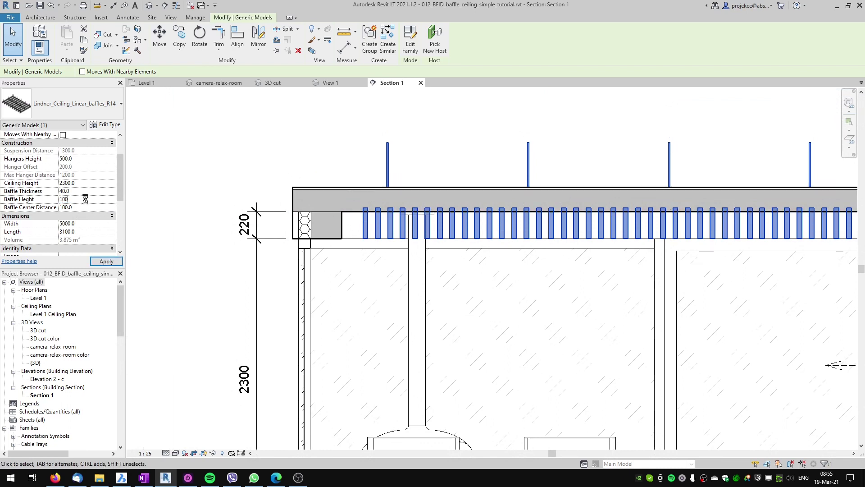
{"action": "key", "text": "Return"}
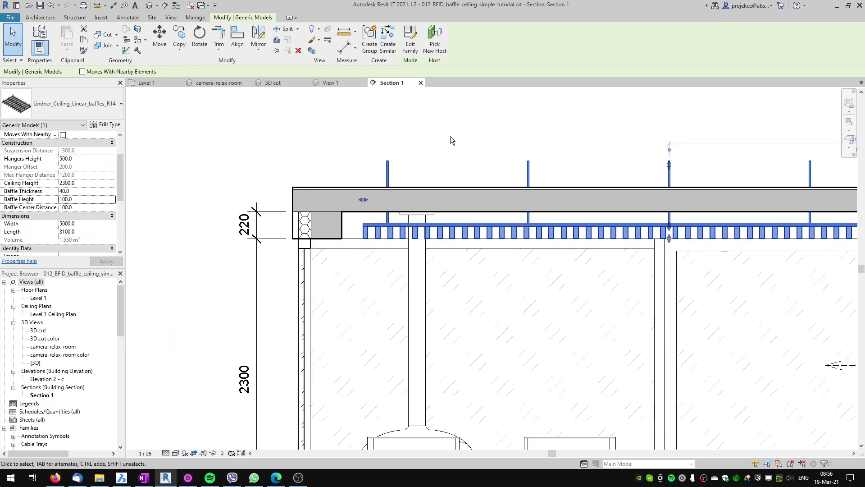
{"action": "key", "text": "Escape"}
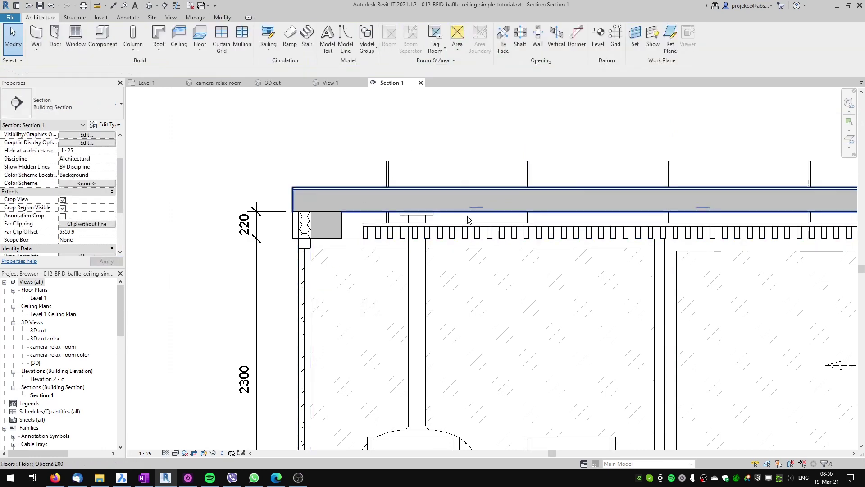
{"action": "left_click", "coordinate": [215, 83]}
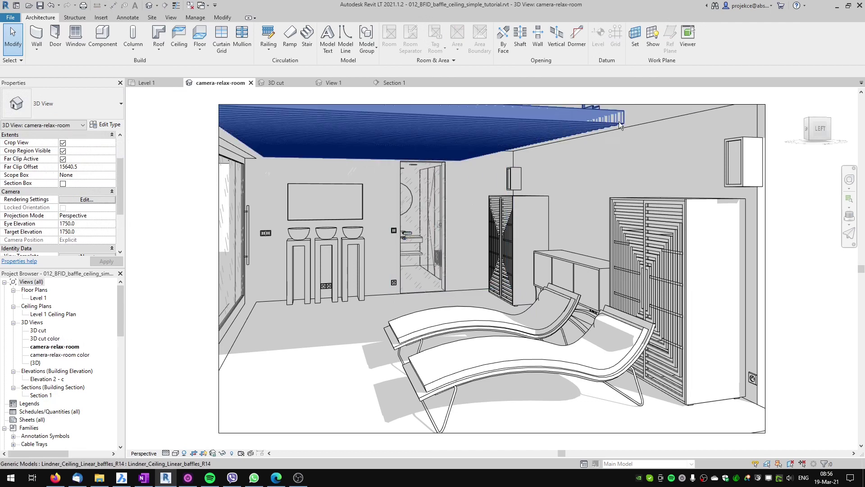
{"action": "left_click", "coordinate": [395, 84]}
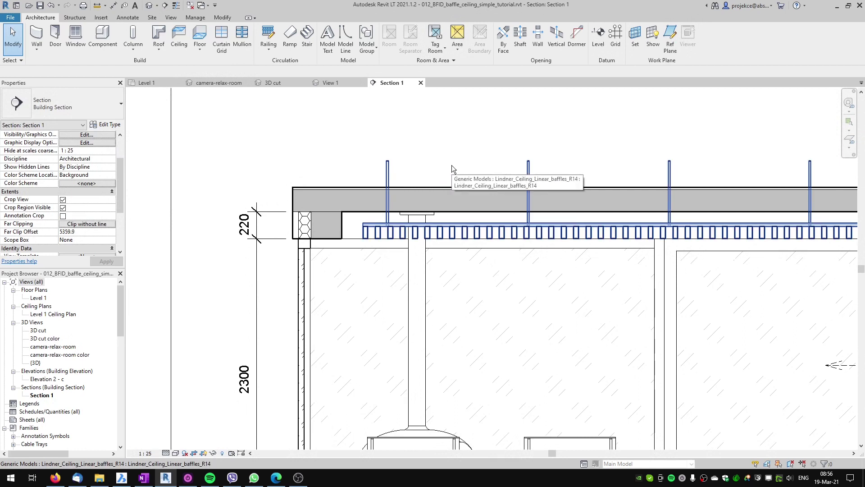
Step: Try Hangers Height values of 150 and then 50 on the baffle ceiling in Section 1
{"action": "left_click", "coordinate": [404, 166]}
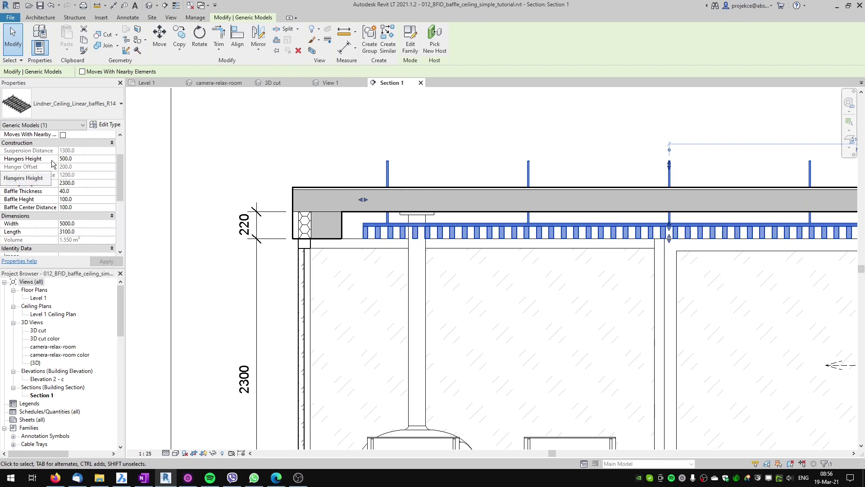
{"action": "left_click", "coordinate": [93, 158]}
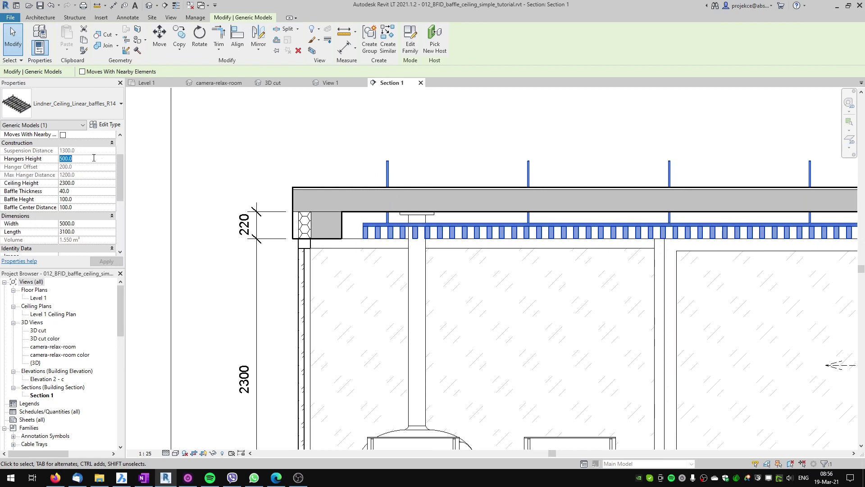
{"action": "type", "text": "150"}
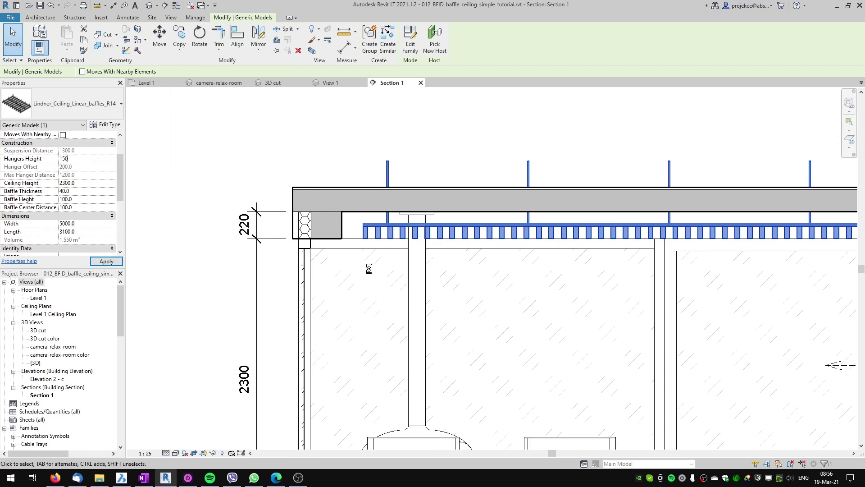
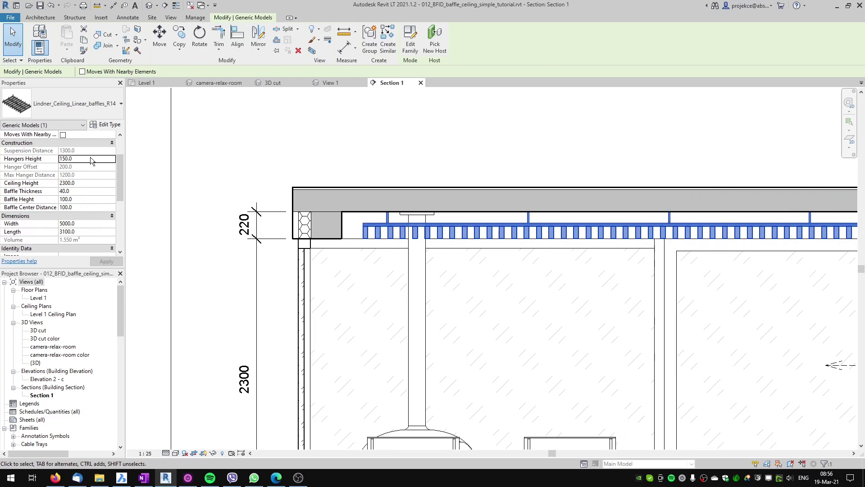
{"action": "type", "text": "50"}
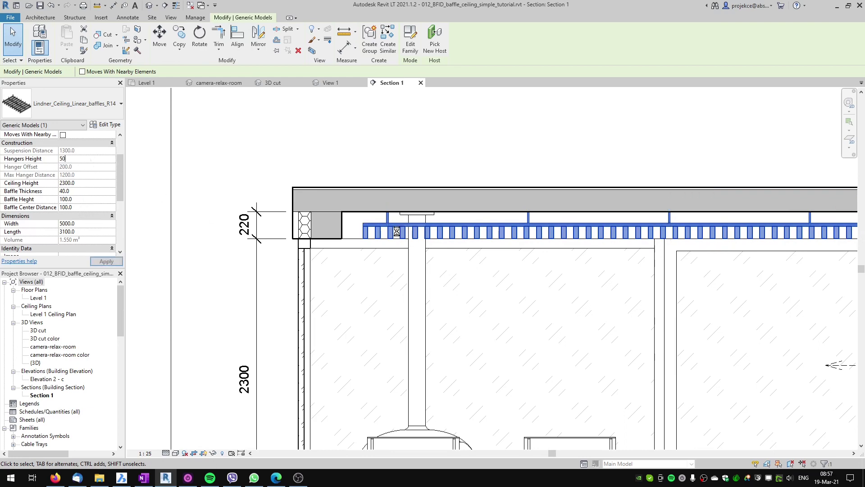
{"action": "scroll", "coordinate": [376, 218], "scroll_direction": "up", "scroll_amount": 3}
{"action": "key", "text": "Escape"}
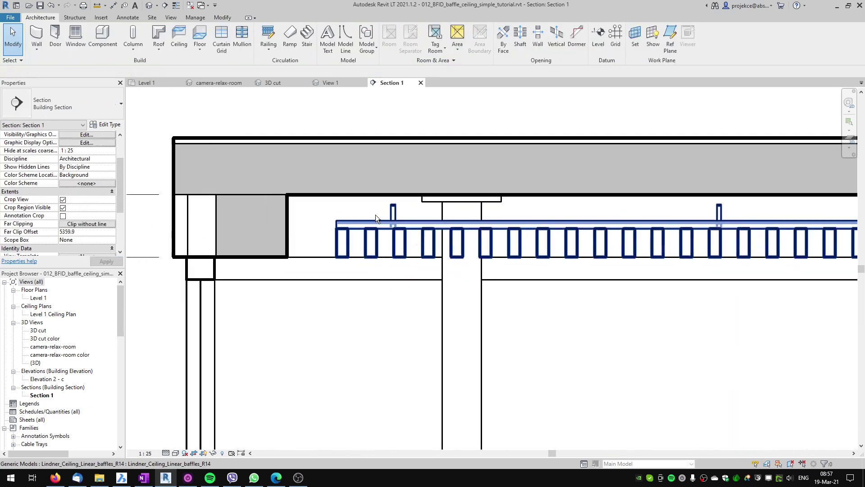
Step: Add an aligned dimension from the top of the baffles to the top of the first hanger, placed beside the ceiling's end
{"action": "scroll", "coordinate": [376, 217], "scroll_direction": "up", "scroll_amount": 2}
{"action": "key", "text": "d"}
{"action": "key", "text": "i"}
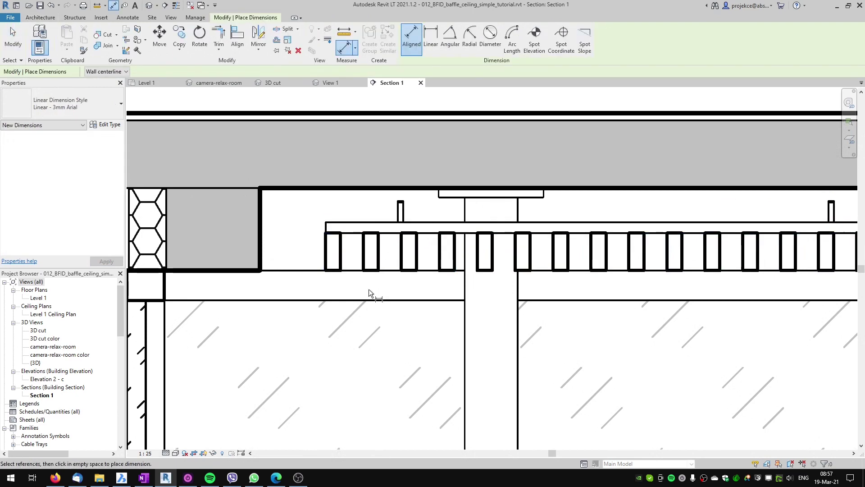
{"action": "left_click", "coordinate": [375, 232]}
{"action": "left_click", "coordinate": [401, 202]}
{"action": "left_click", "coordinate": [294, 213]}
{"action": "key", "text": "Escape"}
{"action": "key", "text": "Escape"}
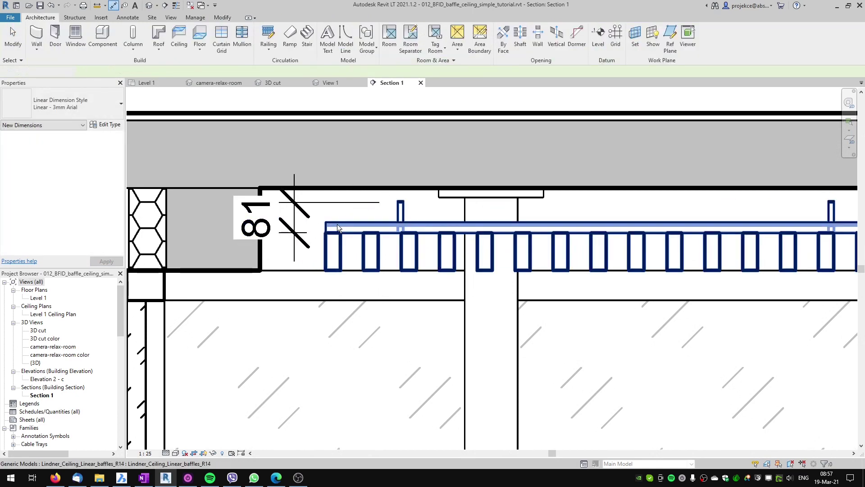
Step: Add a second aligned dimension from the top of the carrier profile to the top of the first hanger
{"action": "key", "text": "d"}
{"action": "key", "text": "i"}
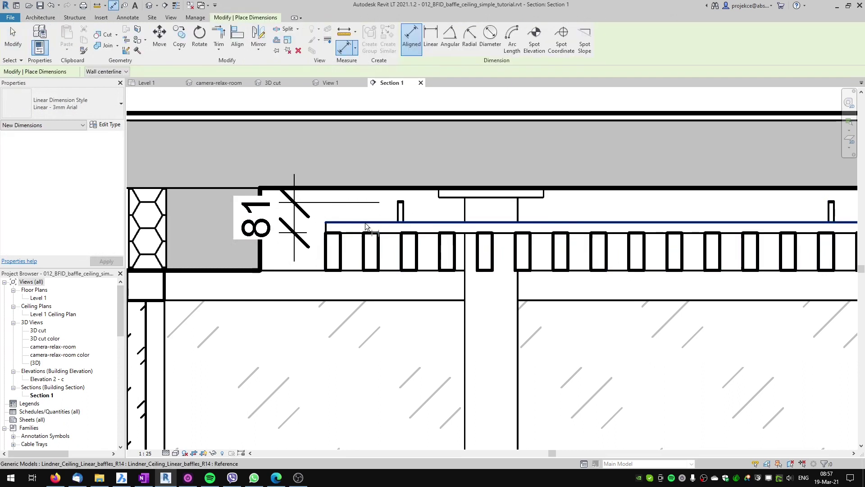
{"action": "left_click", "coordinate": [365, 223]}
{"action": "left_click", "coordinate": [402, 204]}
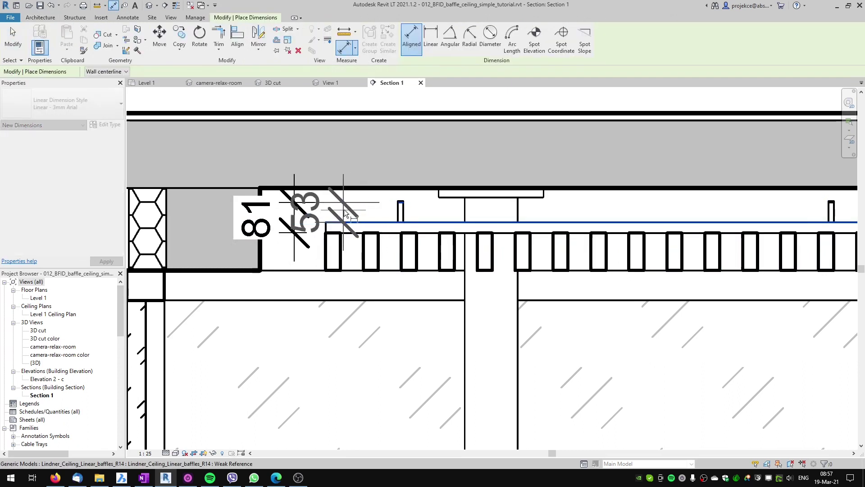
{"action": "left_click", "coordinate": [338, 94]}
{"action": "key", "text": "Escape"}
{"action": "key", "text": "Escape"}
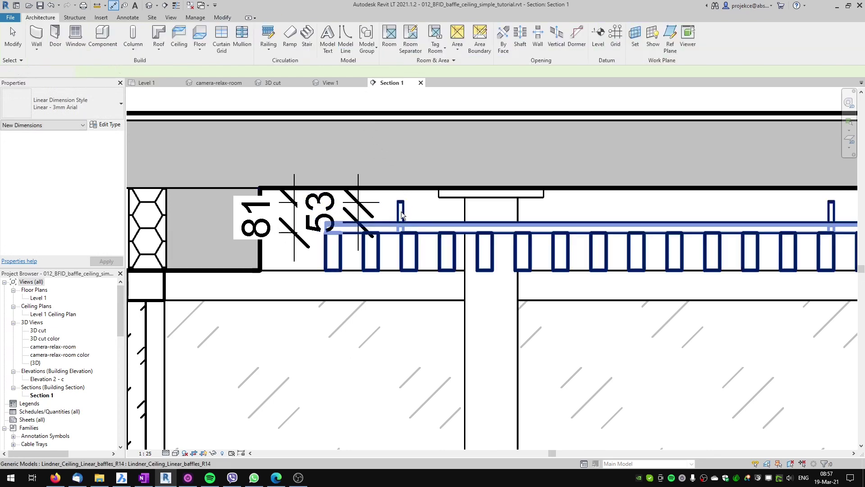
Step: Turn on thin lines display and set the baffle ceiling's Hangers Height to 80
{"action": "scroll", "coordinate": [401, 212], "scroll_direction": "down", "scroll_amount": 1}
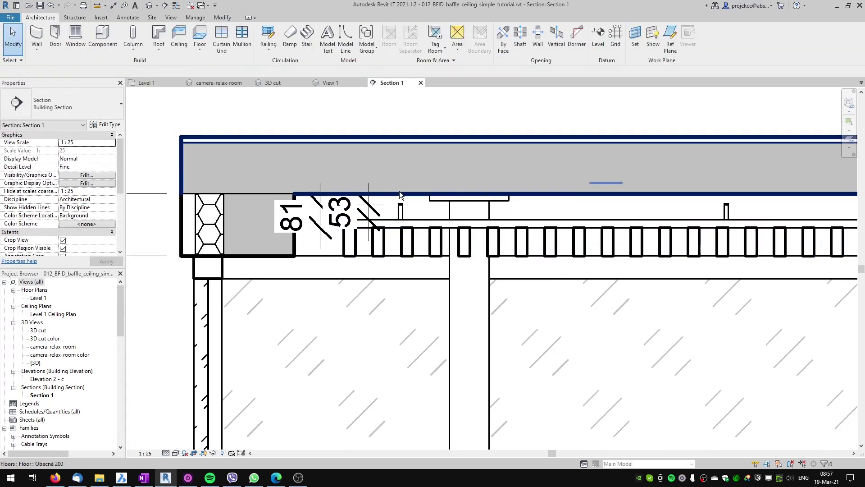
{"action": "left_click", "coordinate": [177, 6]}
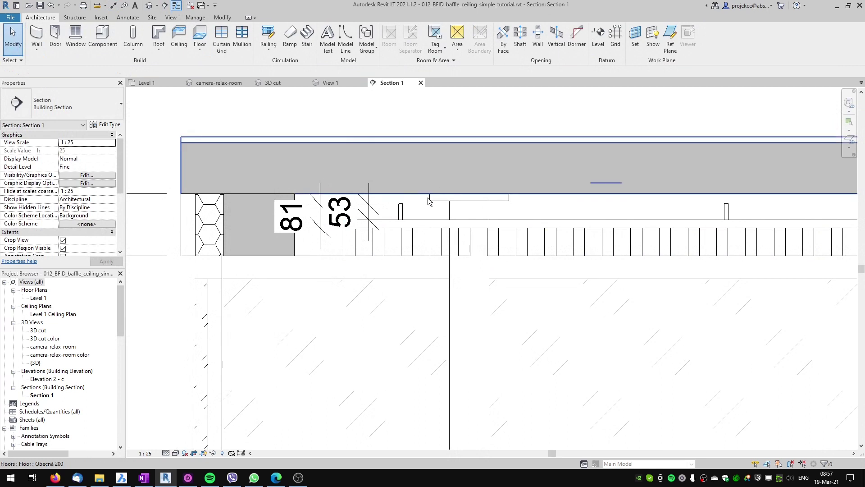
{"action": "left_click", "coordinate": [402, 212]}
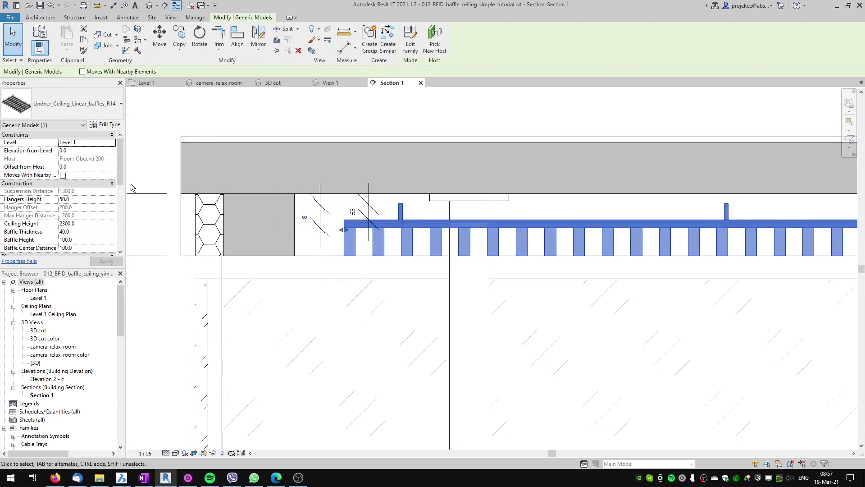
{"action": "left_click", "coordinate": [90, 201]}
{"action": "type", "text": "80"}
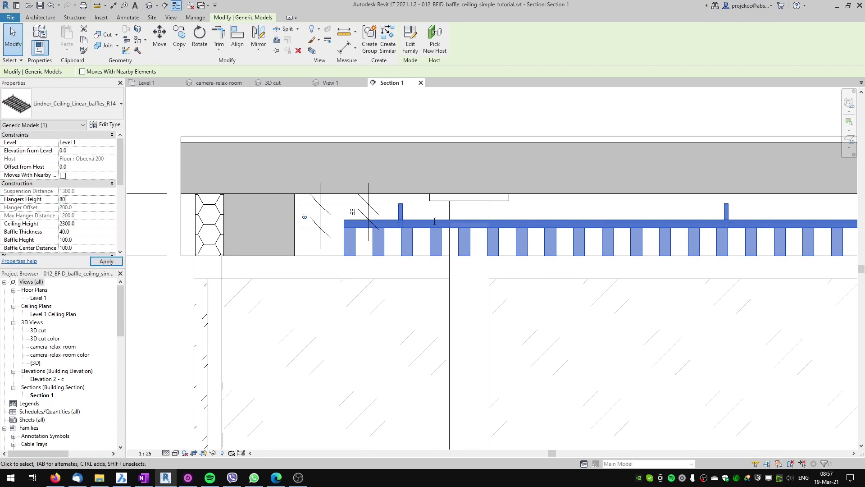
{"action": "scroll", "coordinate": [406, 199], "scroll_direction": "up", "scroll_amount": 3}
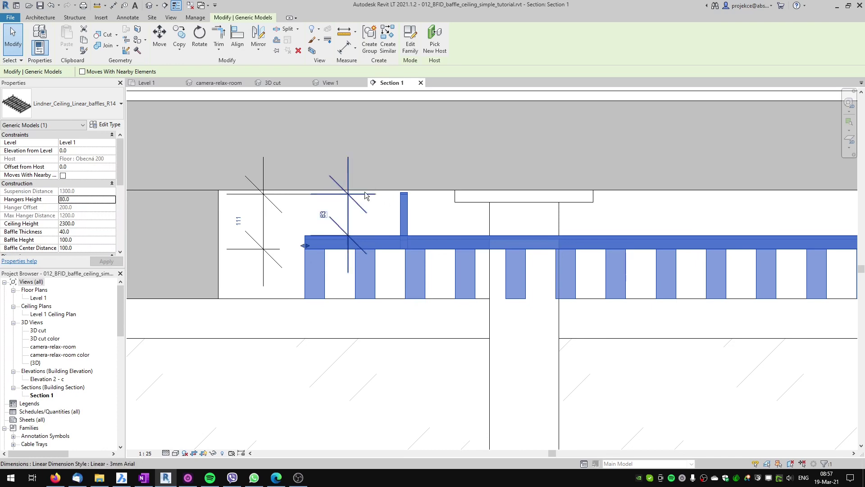
{"action": "scroll", "coordinate": [348, 204], "scroll_direction": "up", "scroll_amount": 1}
{"action": "key", "text": "Escape"}
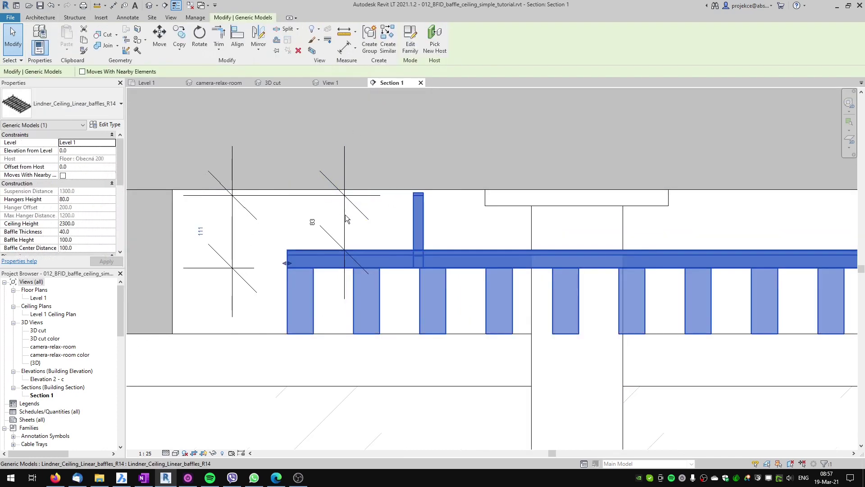
Step: Extend the carrier-to-hanger dimension with a witness line on the underside of the floor slab
{"action": "left_click", "coordinate": [359, 204]}
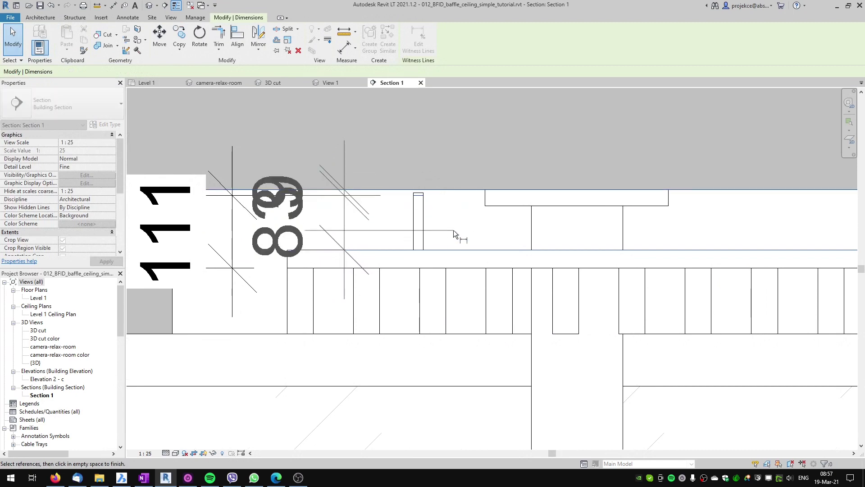
{"action": "key", "text": "Escape"}
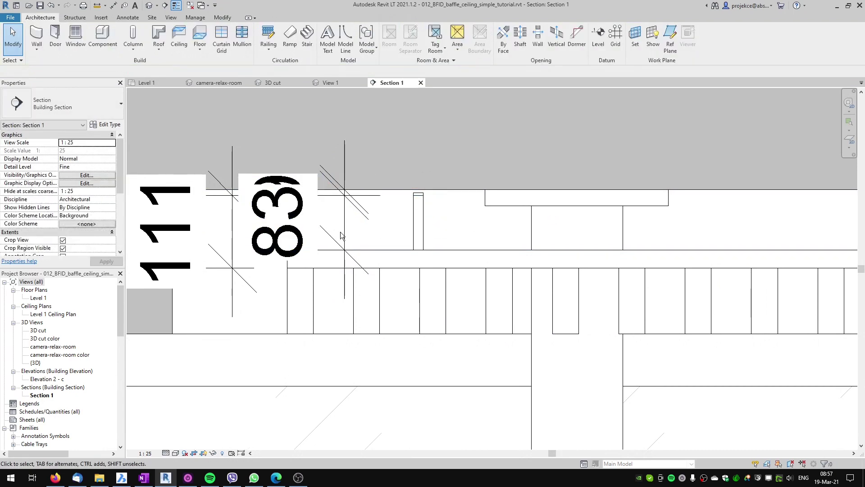
Step: Set the Section 1 view scale to 1:5 and change the baffle ceiling's Hangers Height to 89
{"action": "left_click", "coordinate": [144, 453]}
{"action": "left_click", "coordinate": [158, 344]}
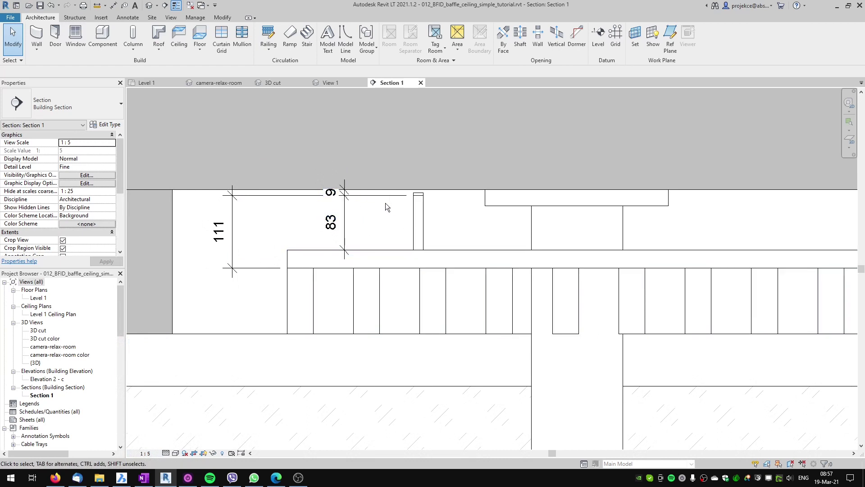
{"action": "left_click", "coordinate": [412, 215]}
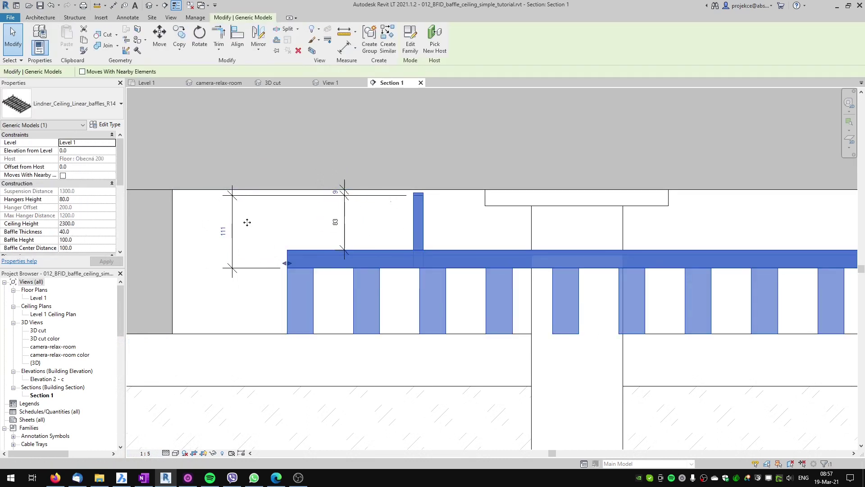
{"action": "left_click", "coordinate": [92, 198]}
{"action": "type", "text": "89"}
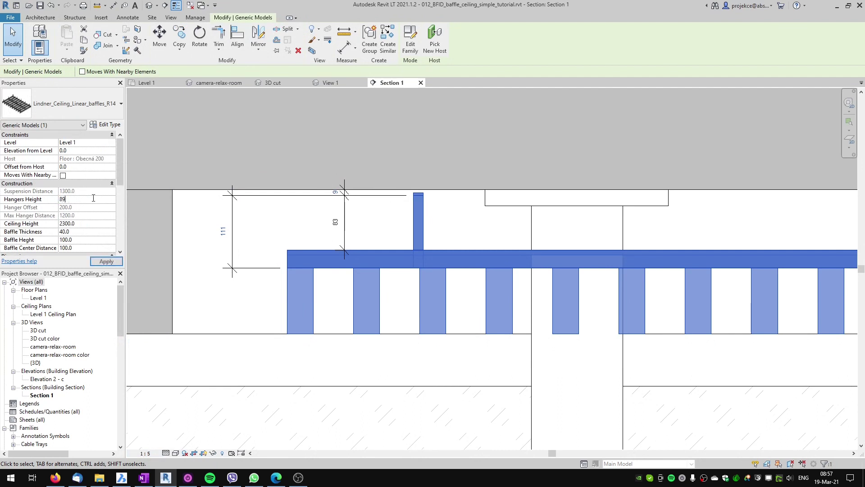
{"action": "scroll", "coordinate": [402, 228], "scroll_direction": "down", "scroll_amount": 4}
{"action": "left_click", "coordinate": [402, 228]}
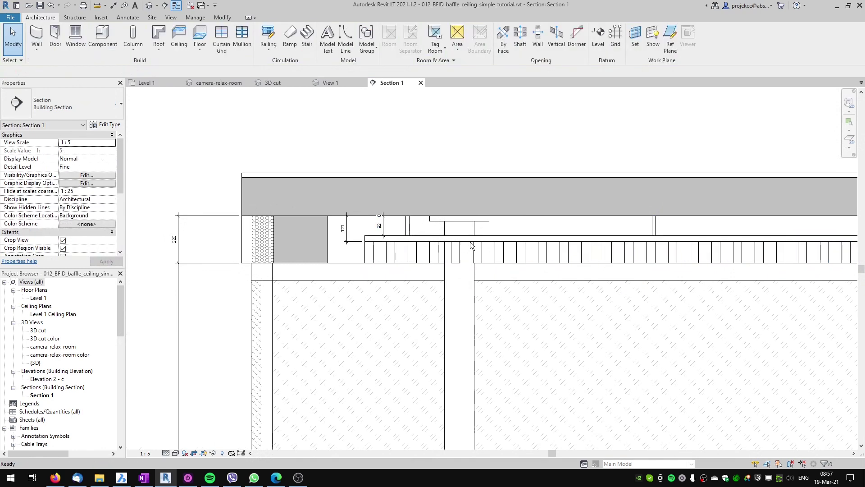
Step: Delete the two check dimensions beside the ceiling's end and turn off thin lines display
{"action": "scroll", "coordinate": [577, 241], "scroll_direction": "down", "scroll_amount": 2}
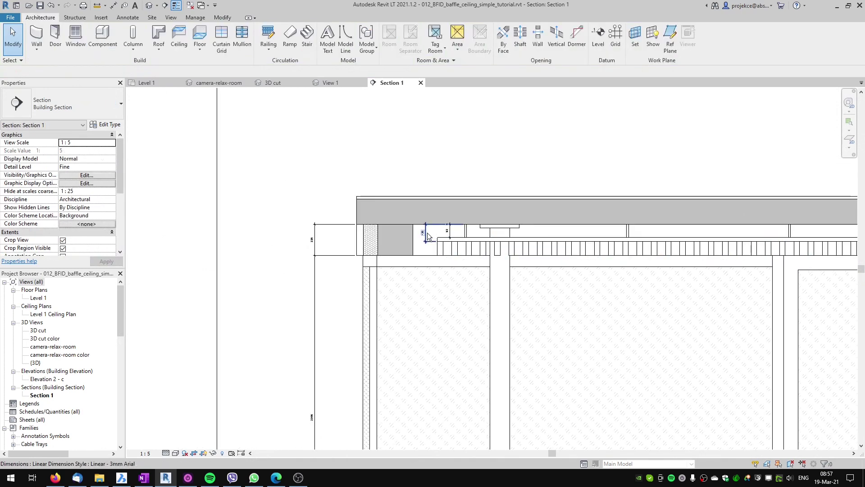
{"action": "left_click", "coordinate": [449, 231]}
{"action": "key", "text": "Escape"}
{"action": "middle_click_drag", "start_coordinate": [484, 277], "coordinate": [348, 218]}
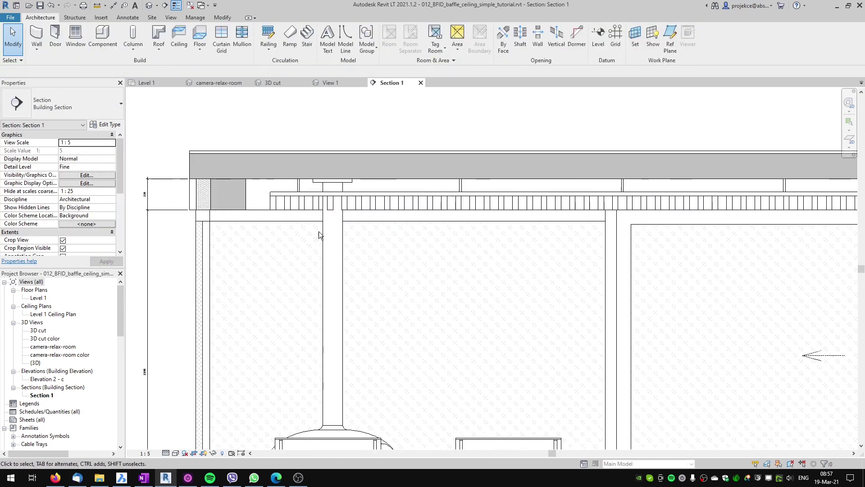
{"action": "scroll", "coordinate": [348, 218], "scroll_direction": "down", "scroll_amount": 1}
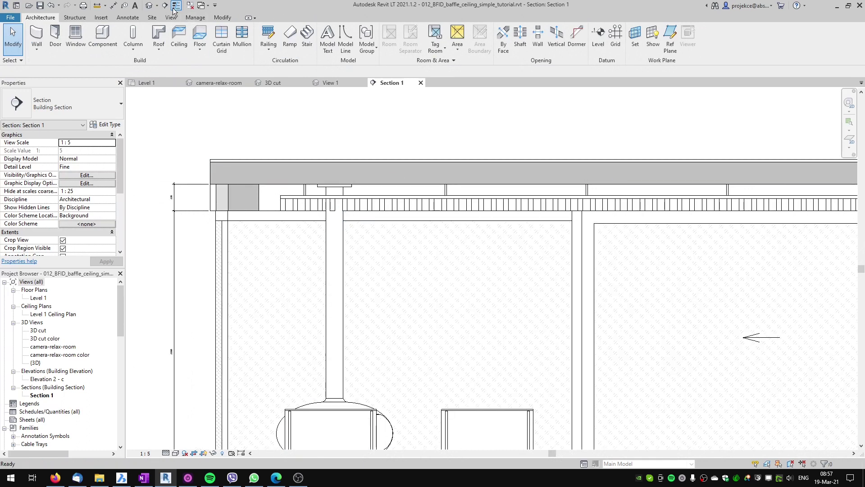
{"action": "left_click", "coordinate": [293, 204]}
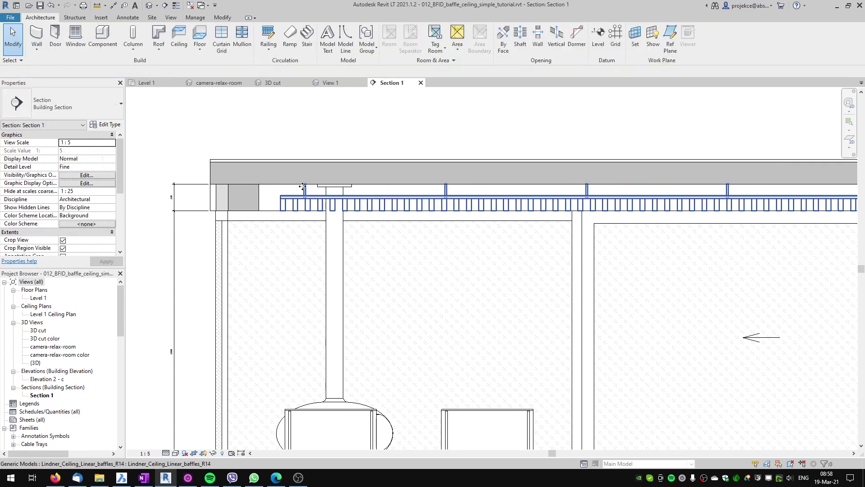
{"action": "scroll", "coordinate": [311, 199], "scroll_direction": "down", "scroll_amount": 3}
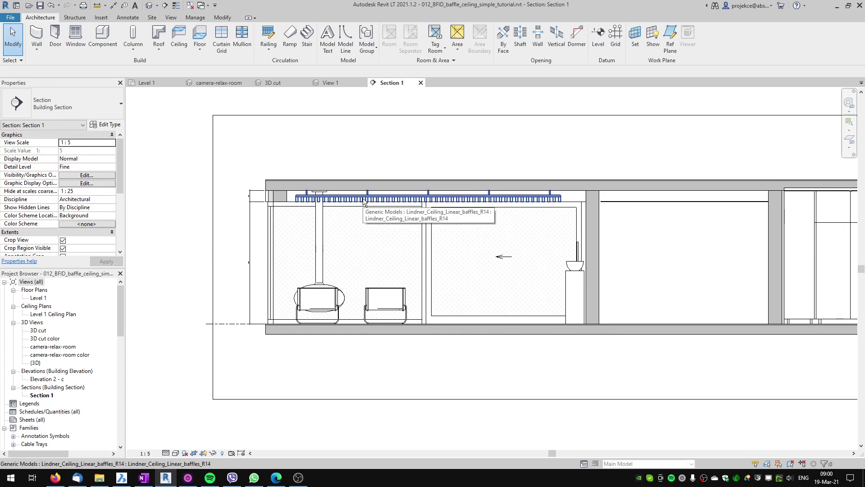
Step: Open the Level 1 Ceiling Plan view with the baffle ceiling above the relaxation room
{"action": "left_click", "coordinate": [141, 83]}
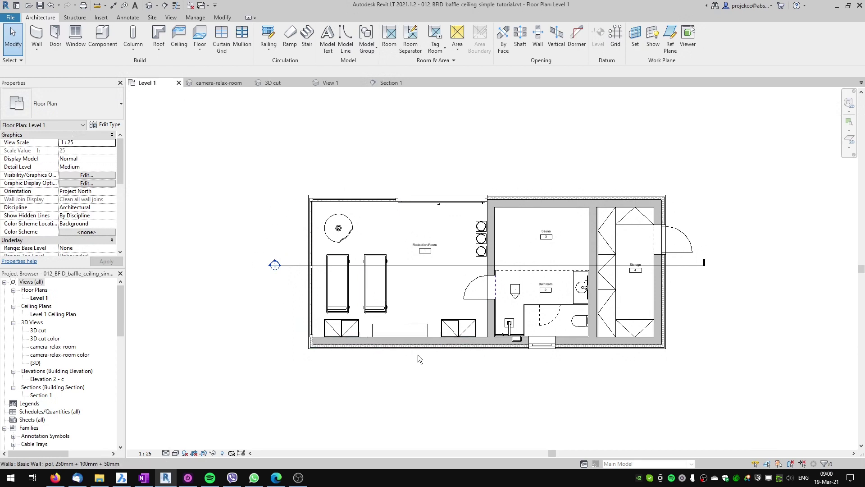
{"action": "double_click", "coordinate": [49, 314]}
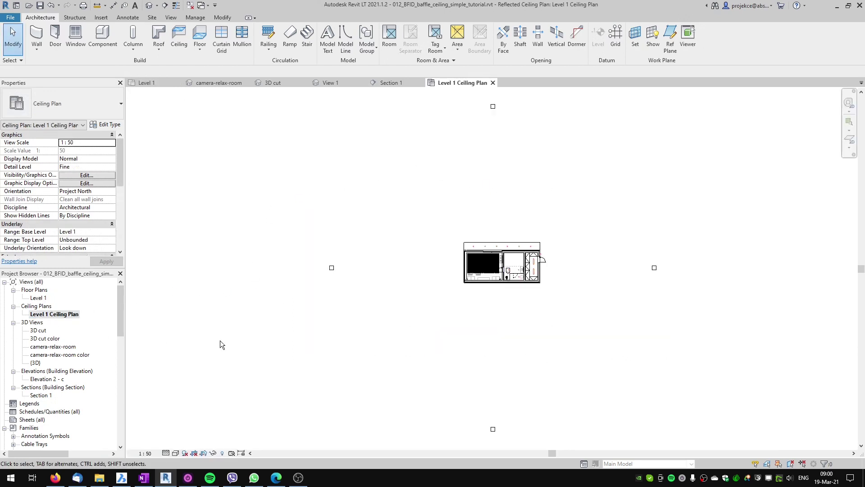
{"action": "scroll", "coordinate": [489, 268], "scroll_direction": "up", "scroll_amount": 5}
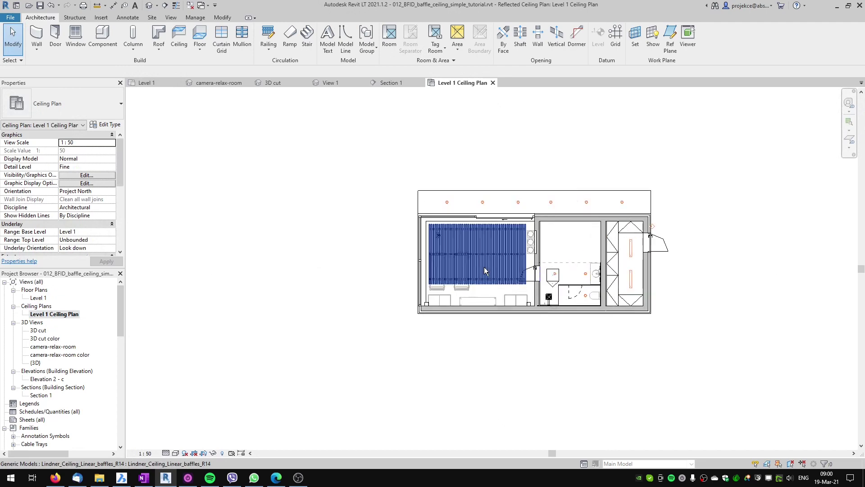
{"action": "scroll", "coordinate": [473, 272], "scroll_direction": "up", "scroll_amount": 1}
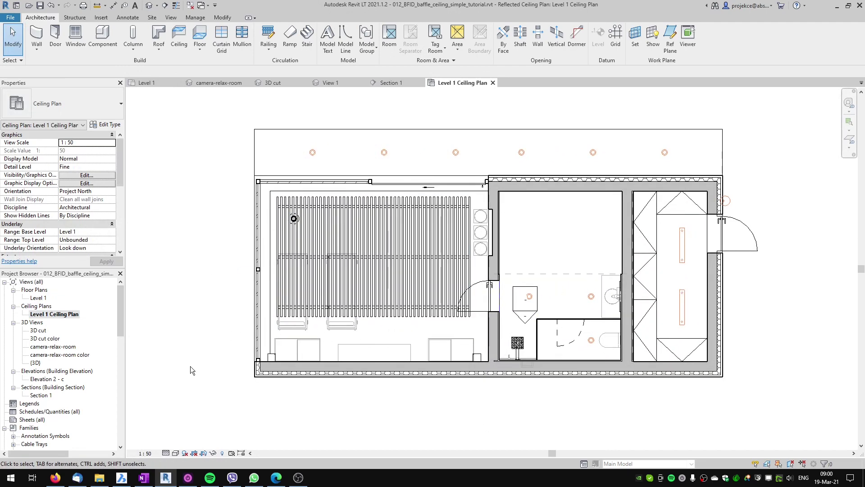
Step: Switch the ceiling plan's detail level to Medium to inspect the ceiling's simplified outline, and restore Fine
{"action": "left_click", "coordinate": [166, 453]}
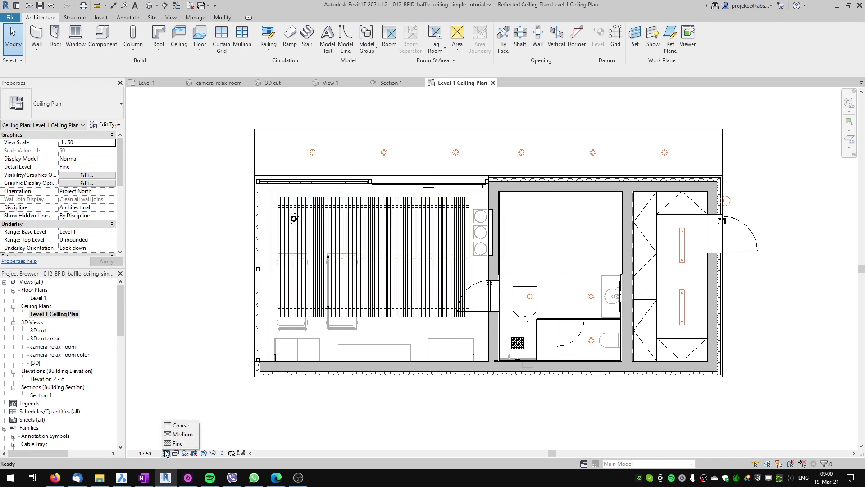
{"action": "left_click", "coordinate": [180, 435]}
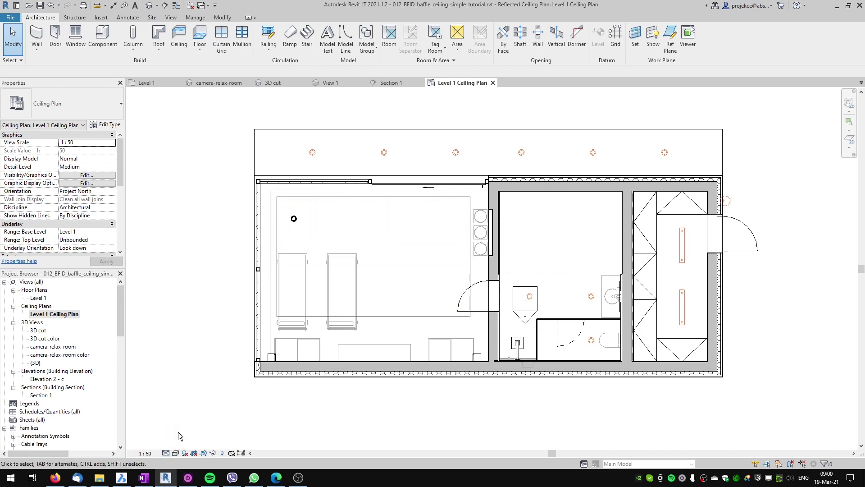
{"action": "left_click", "coordinate": [415, 318]}
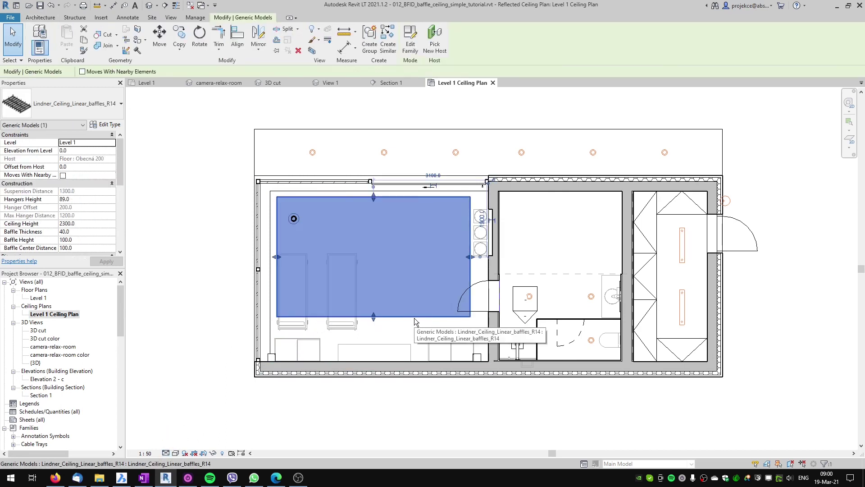
{"action": "left_click", "coordinate": [195, 433]}
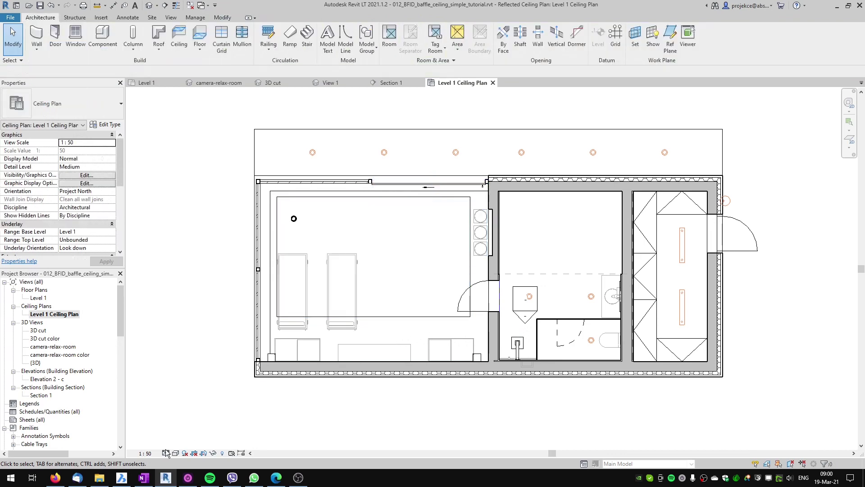
{"action": "left_click", "coordinate": [145, 453]}
{"action": "left_click", "coordinate": [166, 453]}
{"action": "left_click", "coordinate": [171, 444]}
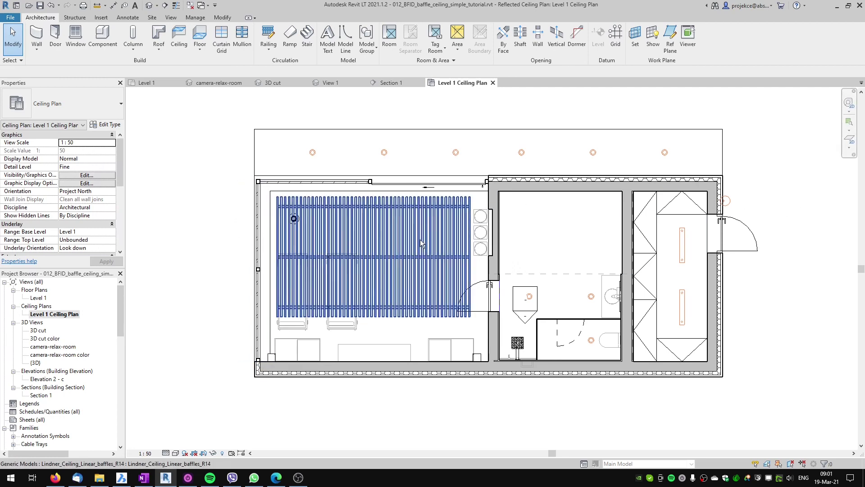
Step: Rotate the baffle ceiling 90° about its centre in the ceiling plan
{"action": "left_click", "coordinate": [415, 255]}
{"action": "left_click", "coordinate": [200, 36]}
{"action": "left_click", "coordinate": [573, 267]}
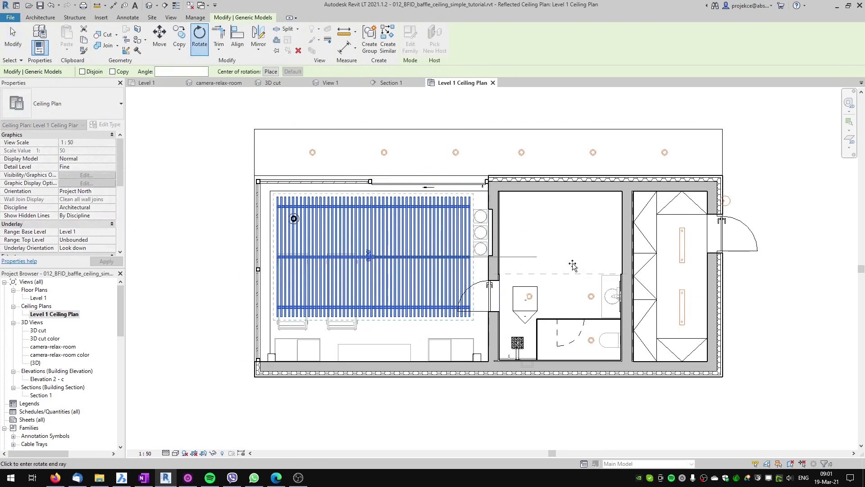
{"action": "left_click", "coordinate": [408, 118]}
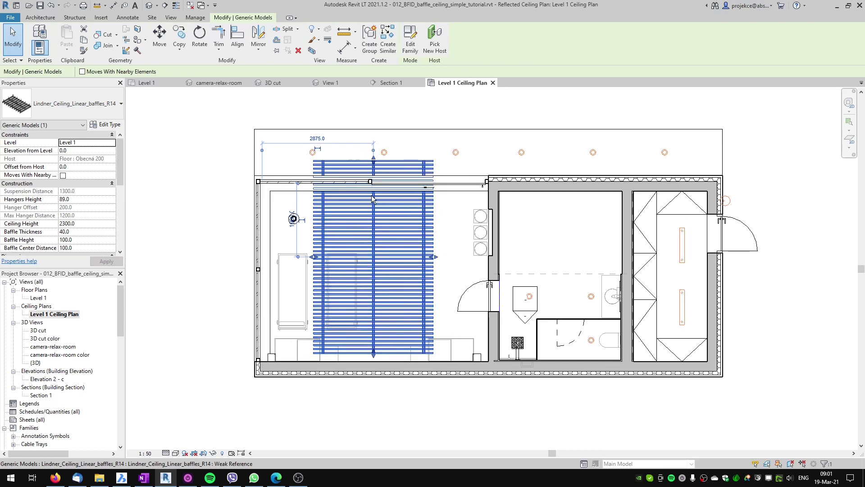
Step: Pull the rotated ceiling's overhanging edge back into the relaxation room and stretch both baffle ends to the glazed side wall and the bathroom wall
{"action": "left_click_drag", "start_coordinate": [372, 218], "coordinate": [372, 218]}
{"action": "left_click_drag", "start_coordinate": [400, 280], "coordinate": [400, 280]}
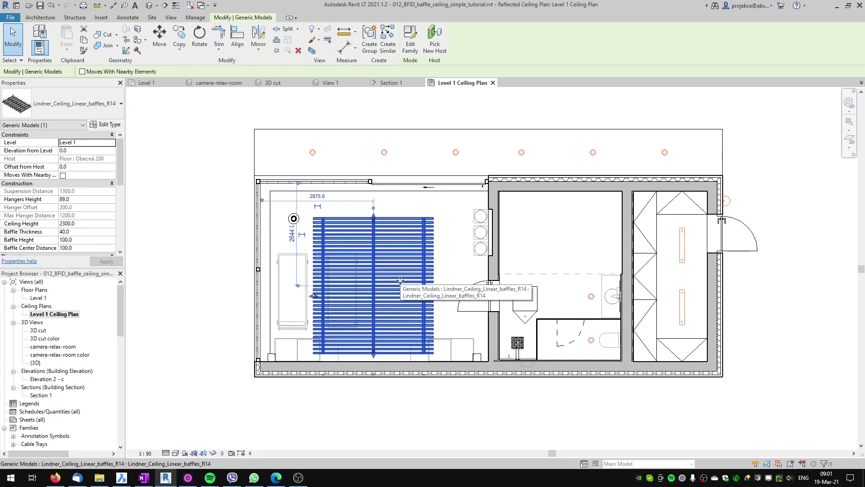
{"action": "left_click_drag", "start_coordinate": [438, 338], "coordinate": [461, 315]}
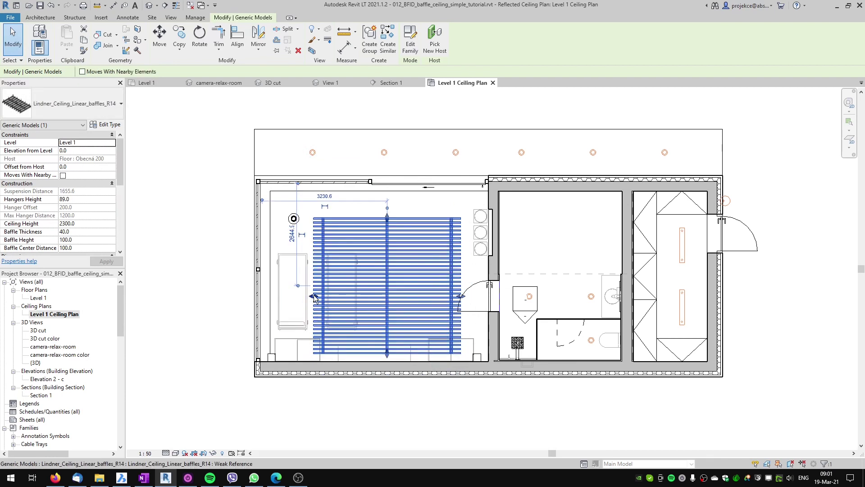
{"action": "left_click_drag", "start_coordinate": [315, 296], "coordinate": [271, 294]}
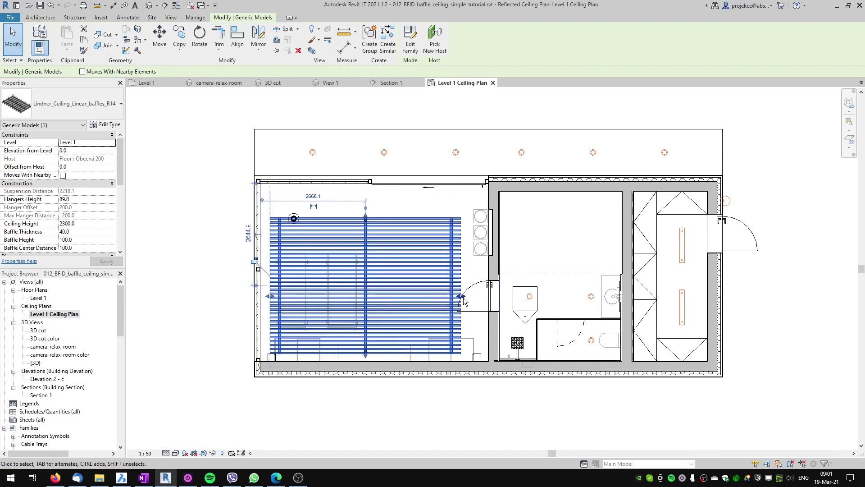
{"action": "left_click_drag", "start_coordinate": [461, 296], "coordinate": [489, 274]}
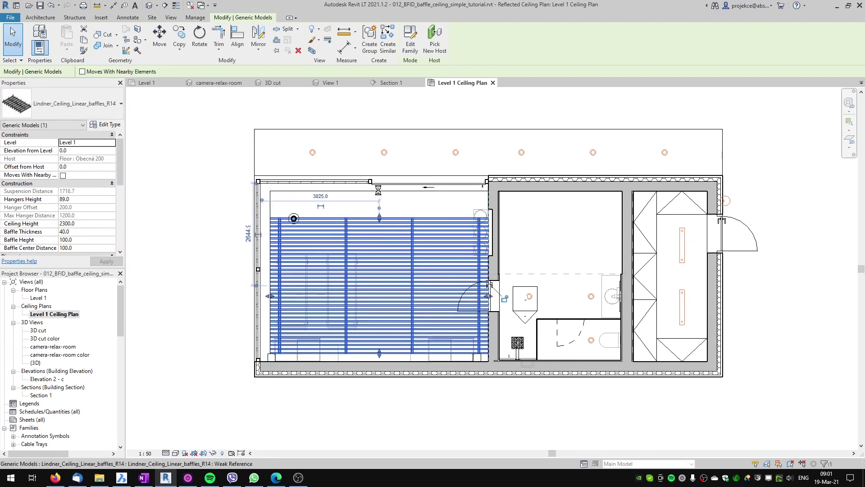
Step: Stretch the ceiling's two remaining edges to the sliding-door side and the opposite long wall of the relaxation room
{"action": "left_click_drag", "start_coordinate": [378, 190], "coordinate": [378, 350]}
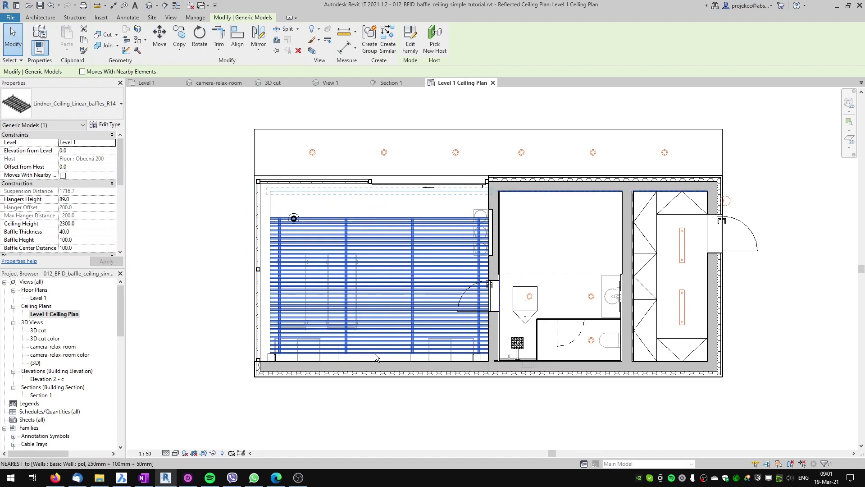
{"action": "left_click_drag", "start_coordinate": [382, 354], "coordinate": [379, 375]}
{"action": "scroll", "coordinate": [379, 372], "scroll_direction": "up", "scroll_amount": 4}
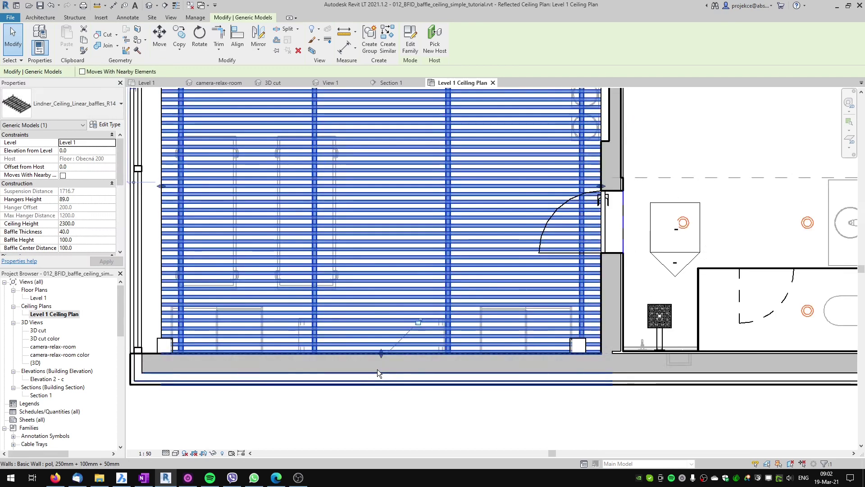
{"action": "scroll", "coordinate": [381, 336], "scroll_direction": "down", "scroll_amount": 2}
{"action": "scroll", "coordinate": [379, 324], "scroll_direction": "down", "scroll_amount": 5}
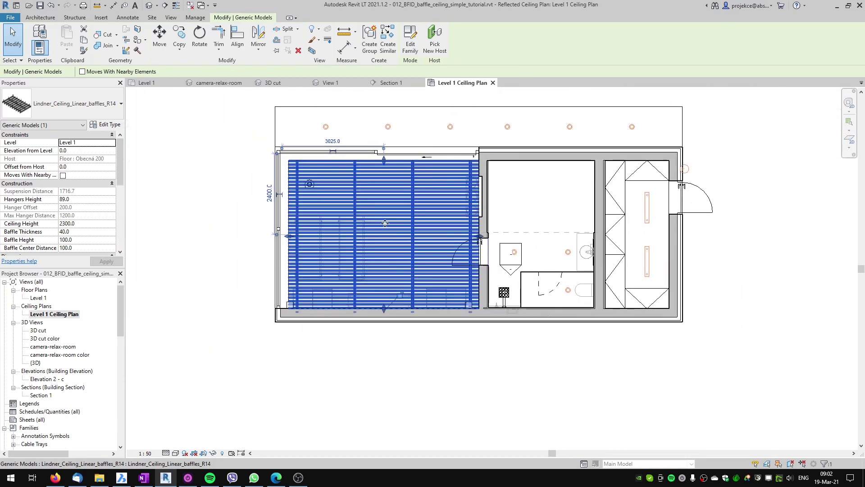
Step: Examine the rotated baffle ceiling in the camera-relax-room view and return to the Level 1 Ceiling Plan
{"action": "left_click", "coordinate": [216, 83]}
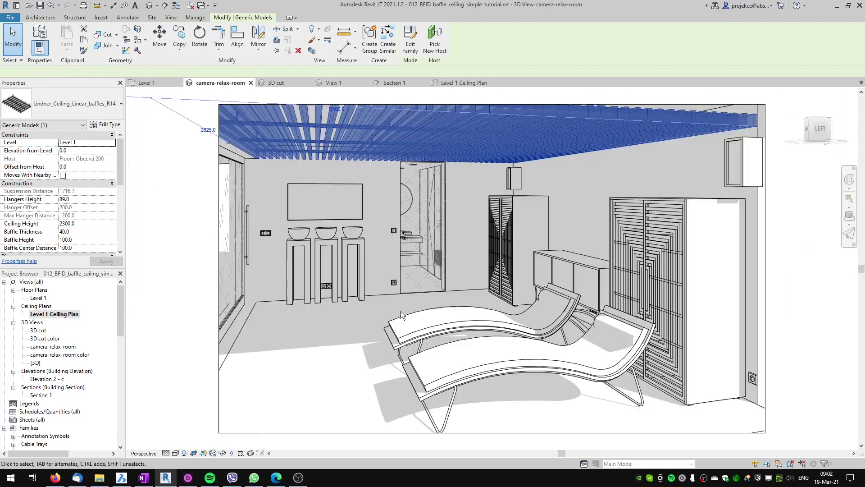
{"action": "key", "text": "Escape"}
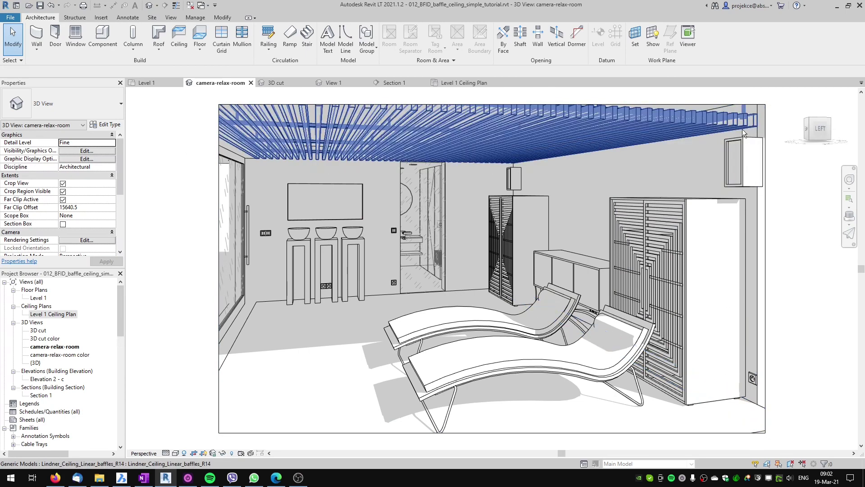
{"action": "left_click", "coordinate": [460, 82]}
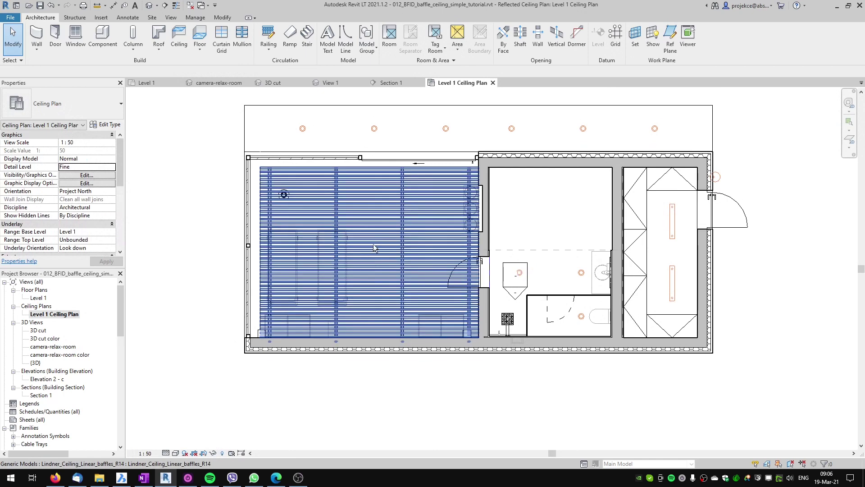
Step: Pull the ceiling's two edges along the long walls inward, leaving a gap on the sliding-door side and at the opposite wall
{"action": "left_click", "coordinate": [368, 217]}
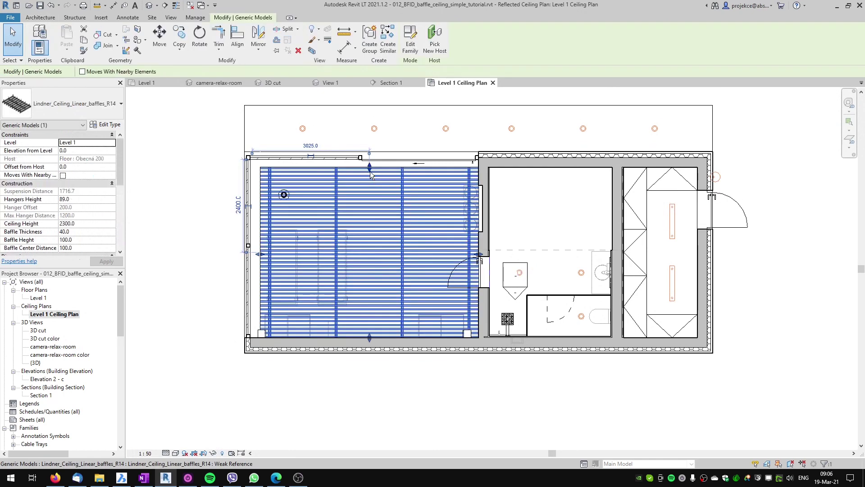
{"action": "left_click_drag", "start_coordinate": [368, 168], "coordinate": [372, 342]}
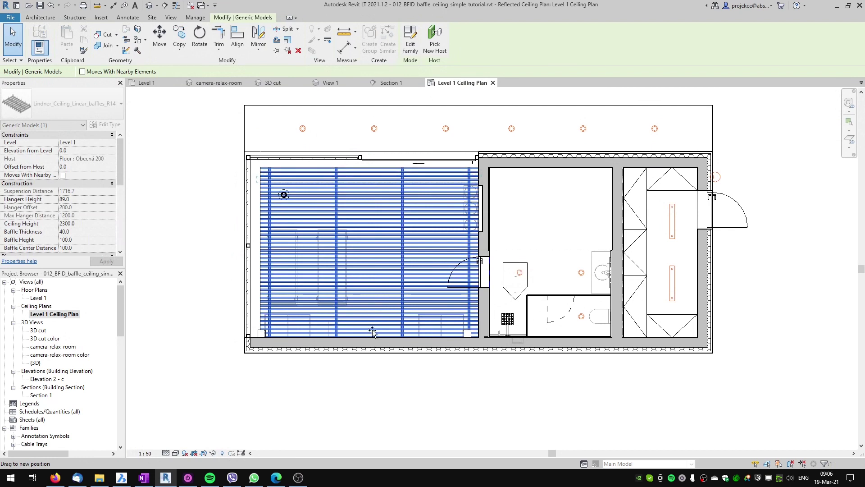
{"action": "left_click_drag", "start_coordinate": [372, 328], "coordinate": [373, 330]}
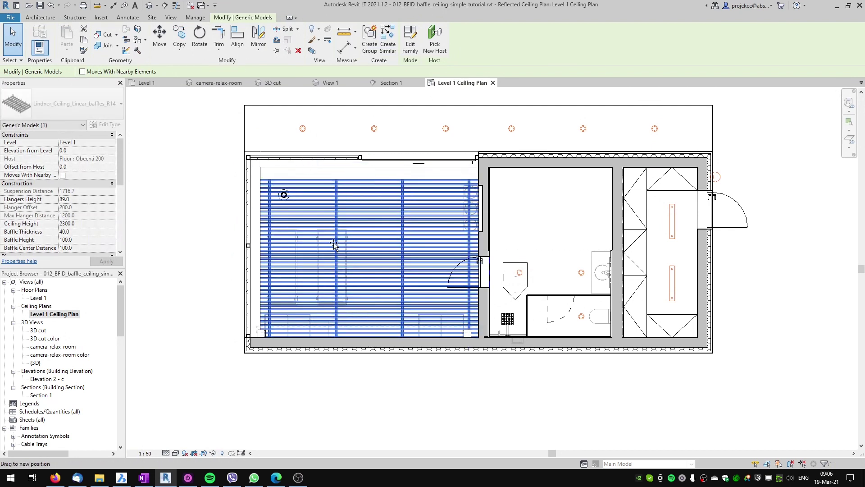
Step: Draw detail lines offset 60 inward from the inner faces of the relaxation room's two long walls
{"action": "left_click", "coordinate": [118, 18]}
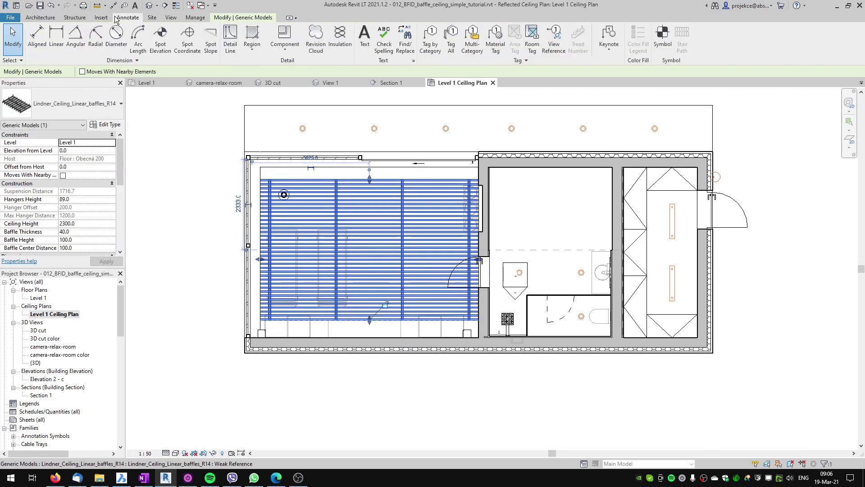
{"action": "left_click", "coordinate": [230, 39]}
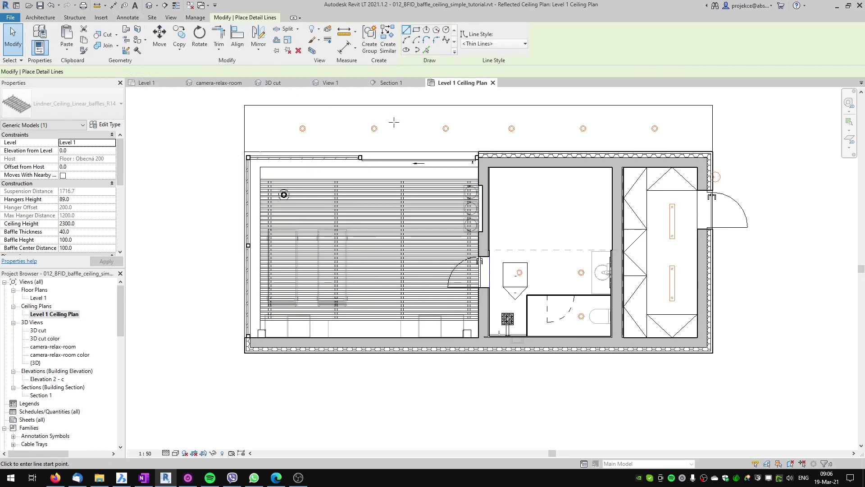
{"action": "double_click", "coordinate": [155, 70]}
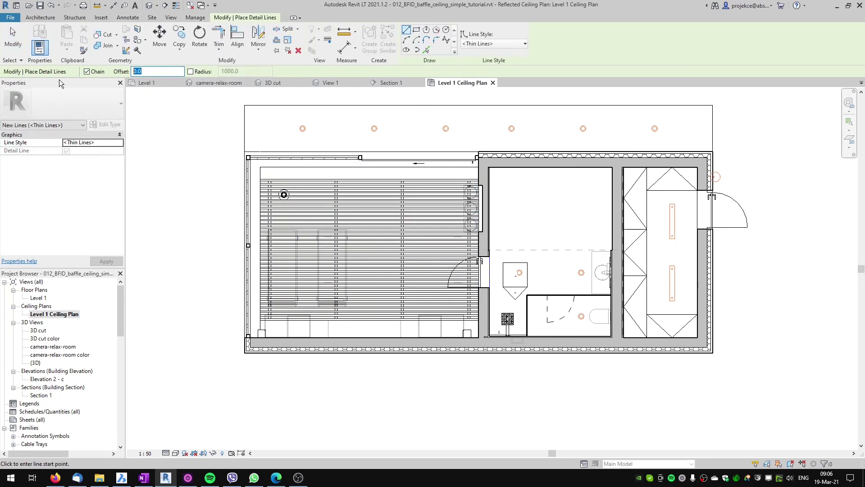
{"action": "type", "text": "60"}
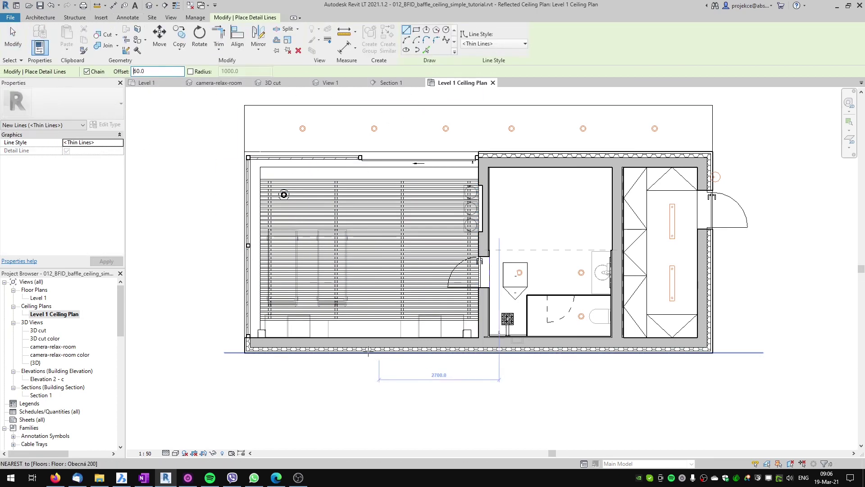
{"action": "scroll", "coordinate": [364, 376], "scroll_direction": "up", "scroll_amount": 3}
{"action": "scroll", "coordinate": [356, 304], "scroll_direction": "down", "scroll_amount": 3}
{"action": "left_click", "coordinate": [427, 50]}
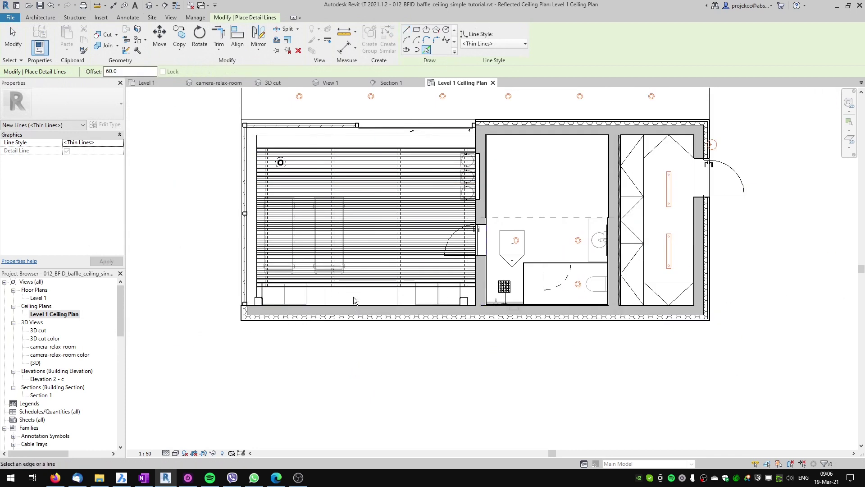
{"action": "left_click", "coordinate": [353, 302]}
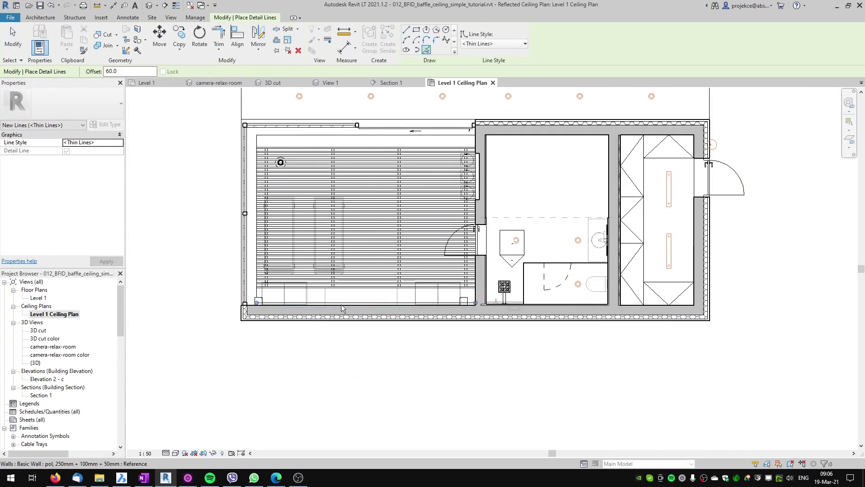
{"action": "left_click", "coordinate": [378, 141]}
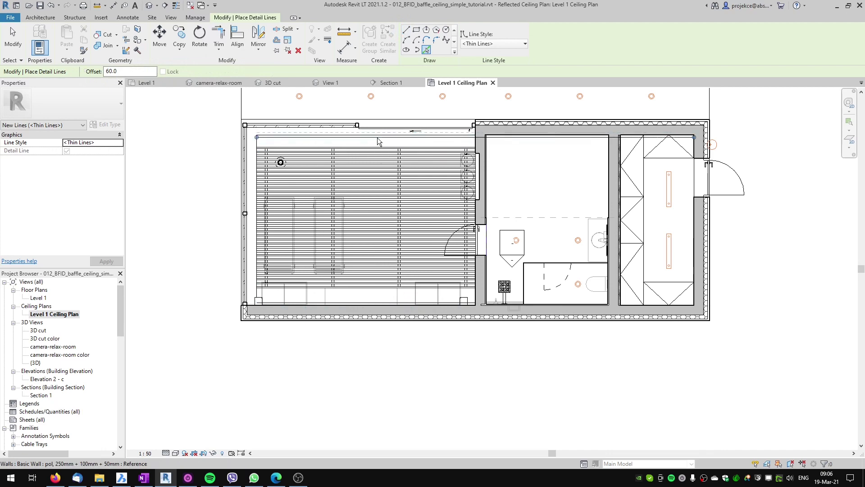
{"action": "key", "text": "Escape"}
{"action": "key", "text": "Escape"}
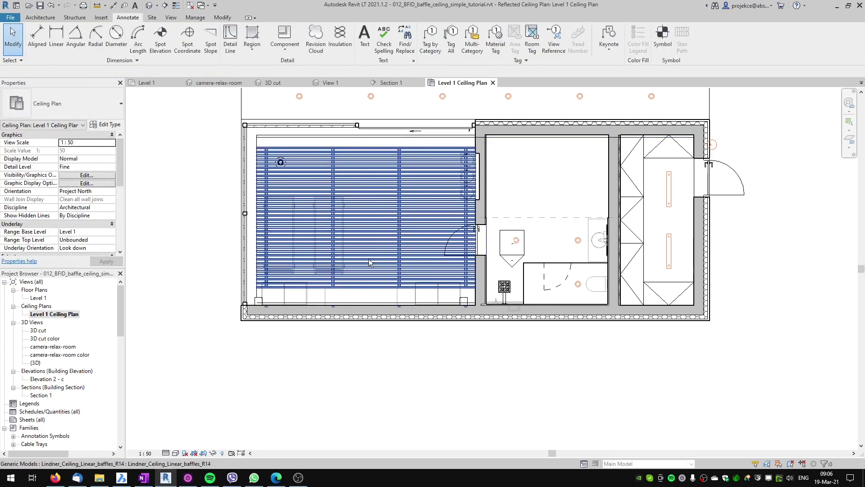
Step: Stretch the baffle ceiling's edge opposite the sliding door to the detail line beside the long wall
{"action": "scroll", "coordinate": [364, 299], "scroll_direction": "up", "scroll_amount": 3}
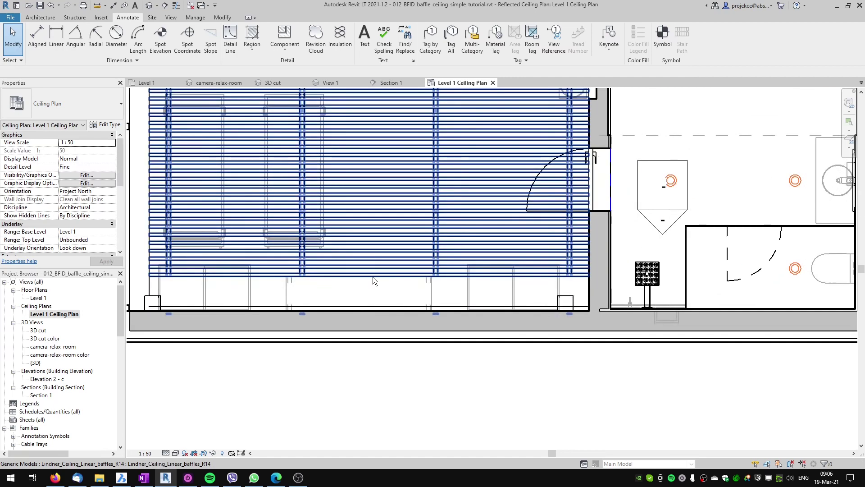
{"action": "left_click", "coordinate": [371, 276]}
{"action": "left_click_drag", "start_coordinate": [367, 304], "coordinate": [370, 345]}
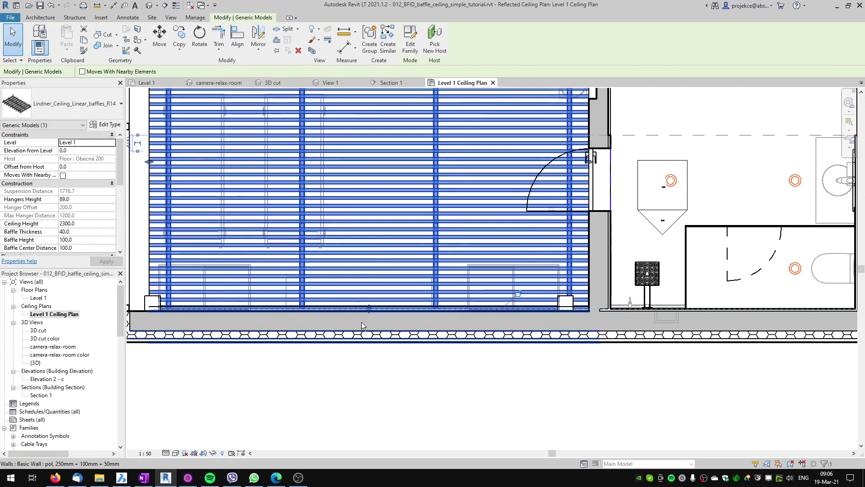
{"action": "scroll", "coordinate": [363, 320], "scroll_direction": "up", "scroll_amount": 5}
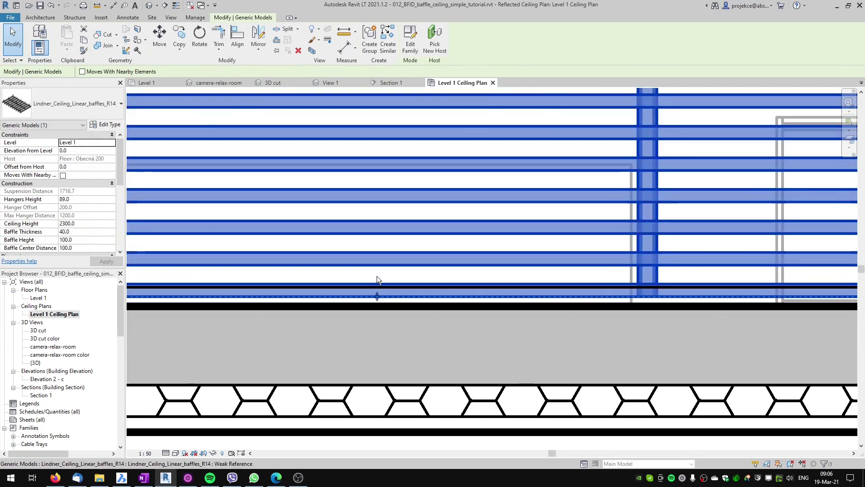
{"action": "left_click_drag", "start_coordinate": [377, 276], "coordinate": [378, 269]}
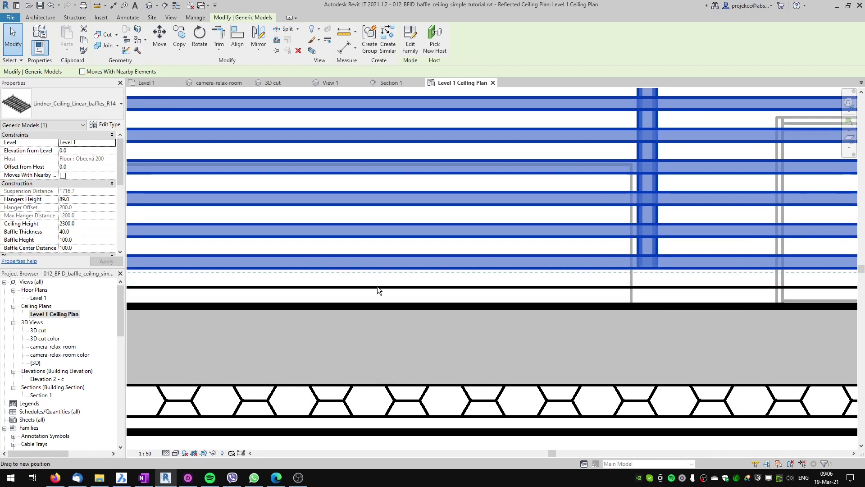
{"action": "scroll", "coordinate": [382, 315], "scroll_direction": "down", "scroll_amount": 6}
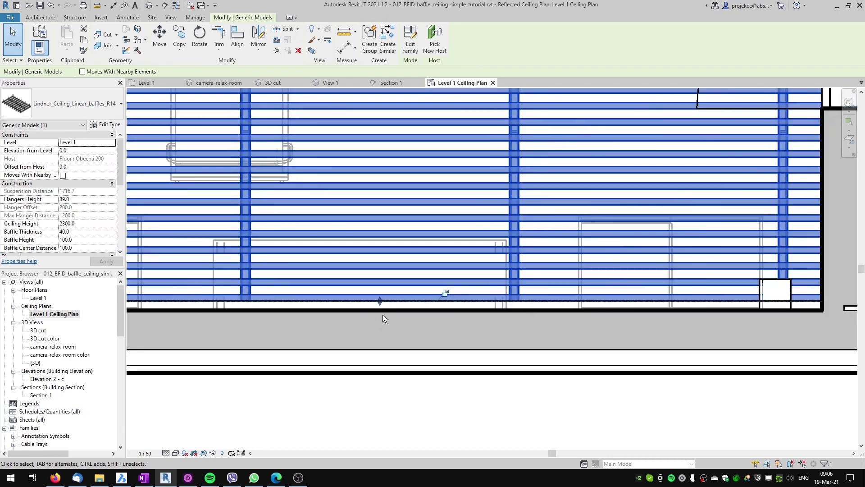
Step: Stretch the baffle ceiling's sliding-door edge up to the offset detail line on that side
{"action": "middle_click_drag", "start_coordinate": [380, 261], "coordinate": [379, 419]}
{"action": "scroll", "coordinate": [366, 229], "scroll_direction": "up", "scroll_amount": 5}
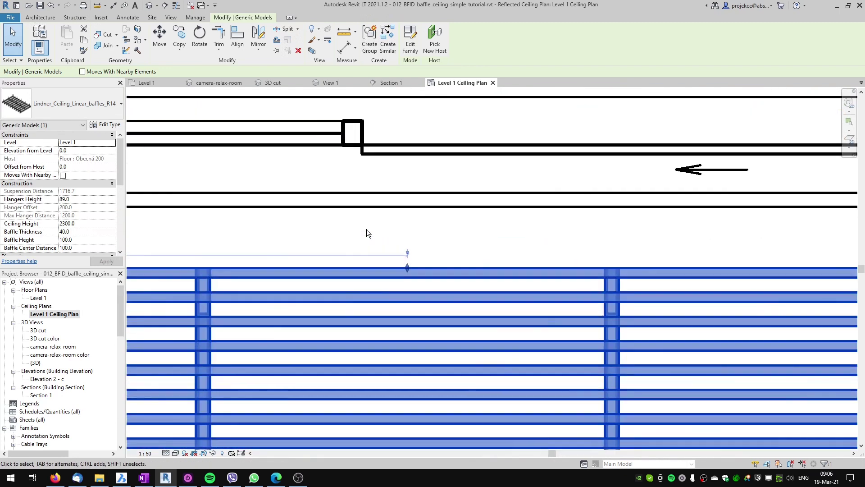
{"action": "left_click_drag", "start_coordinate": [407, 268], "coordinate": [407, 207]}
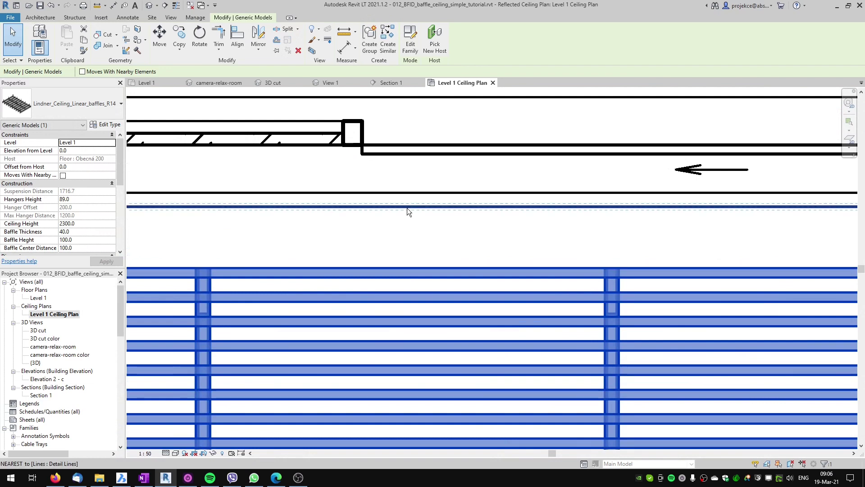
{"action": "left_click_drag", "start_coordinate": [407, 250], "coordinate": [406, 250]}
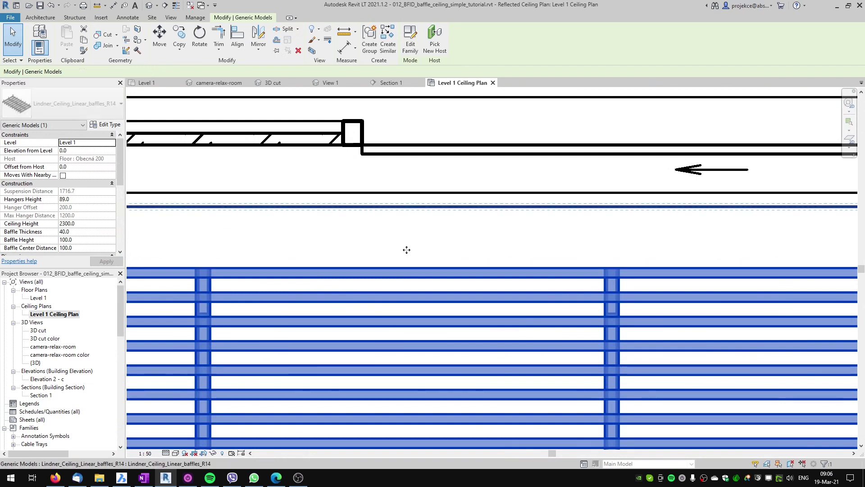
{"action": "scroll", "coordinate": [406, 249], "scroll_direction": "down", "scroll_amount": 3}
{"action": "scroll", "coordinate": [406, 250], "scroll_direction": "down", "scroll_amount": 5}
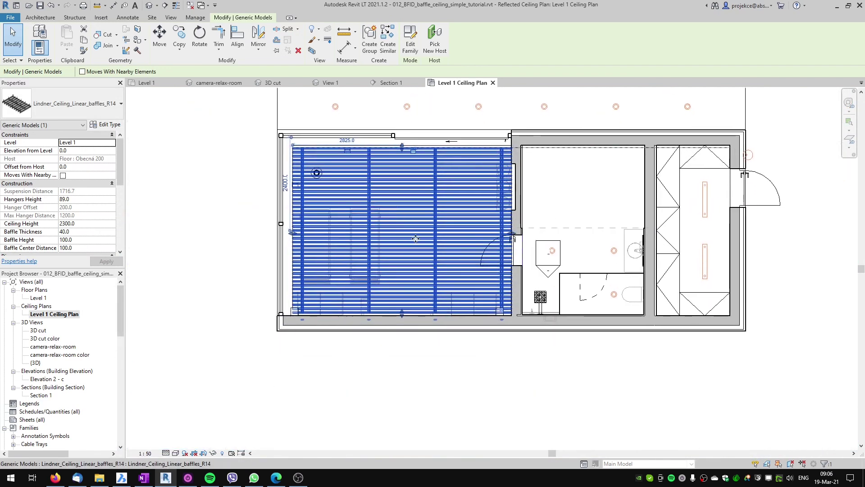
Step: Delete the two helper detail lines along the long walls
{"action": "left_click", "coordinate": [540, 169]}
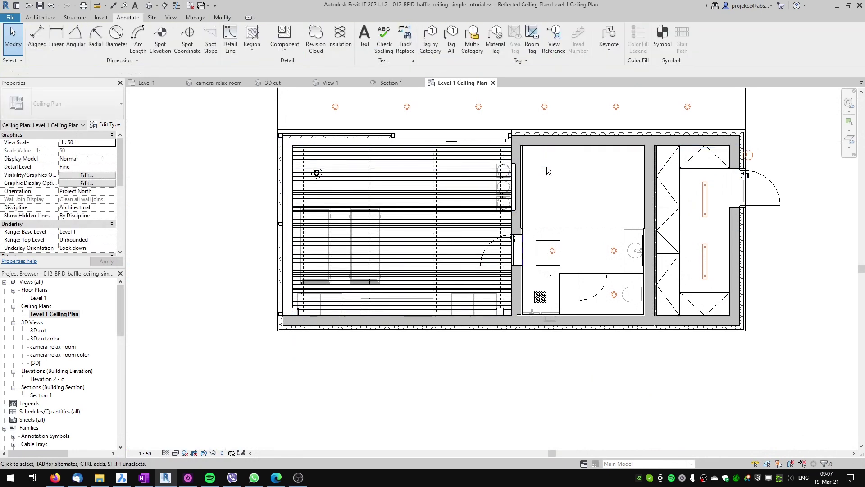
{"action": "left_click", "coordinate": [354, 321]}
{"action": "key", "text": "Escape"}
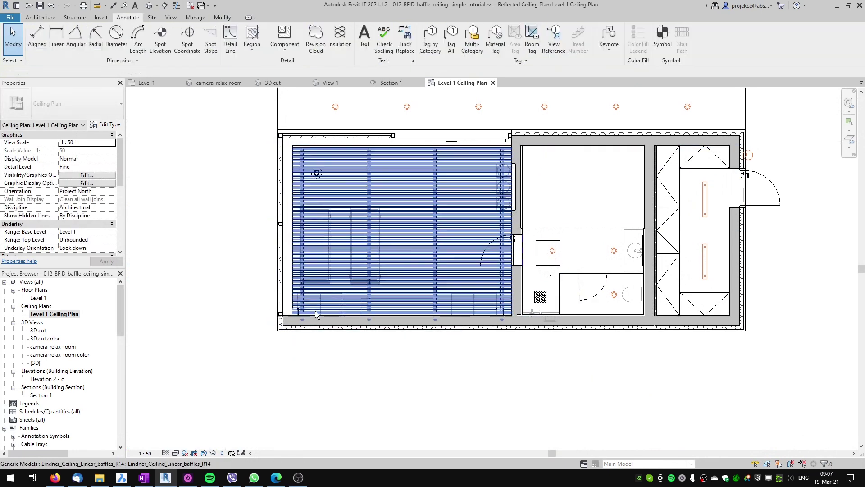
{"action": "scroll", "coordinate": [339, 154], "scroll_direction": "up", "scroll_amount": 4}
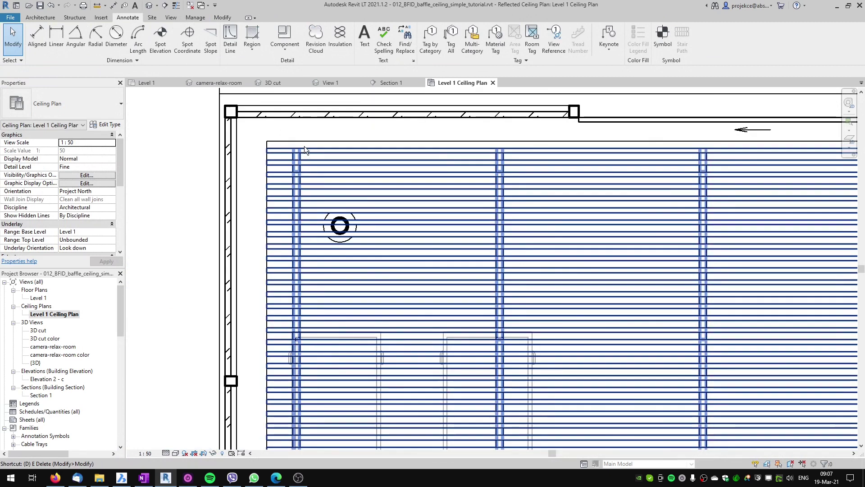
{"action": "key", "text": "d"}
{"action": "key", "text": "i"}
{"action": "left_click", "coordinate": [321, 148]}
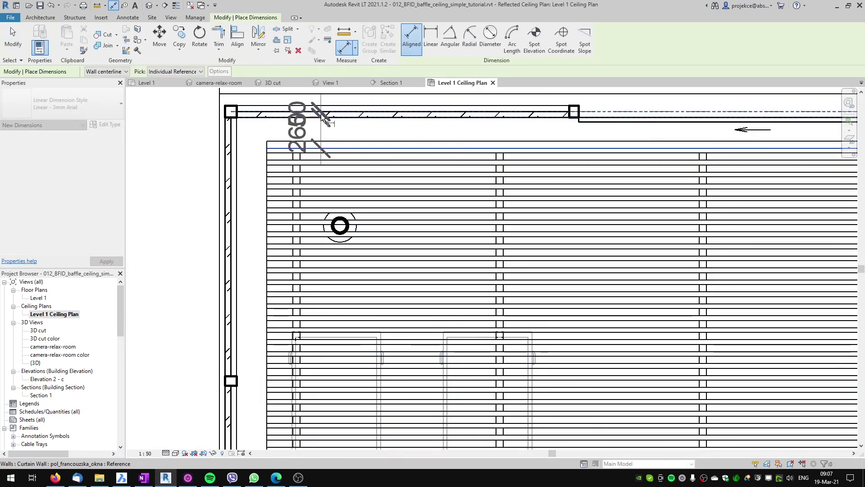
{"action": "key", "text": "Escape"}
{"action": "key", "text": "Escape"}
Step: Check the gap between the ceiling's sliding-door edge and the adjacent room edge with an aligned dimension, and delete the dimension
{"action": "key", "text": "i"}
{"action": "scroll", "coordinate": [318, 141], "scroll_direction": "up", "scroll_amount": 2}
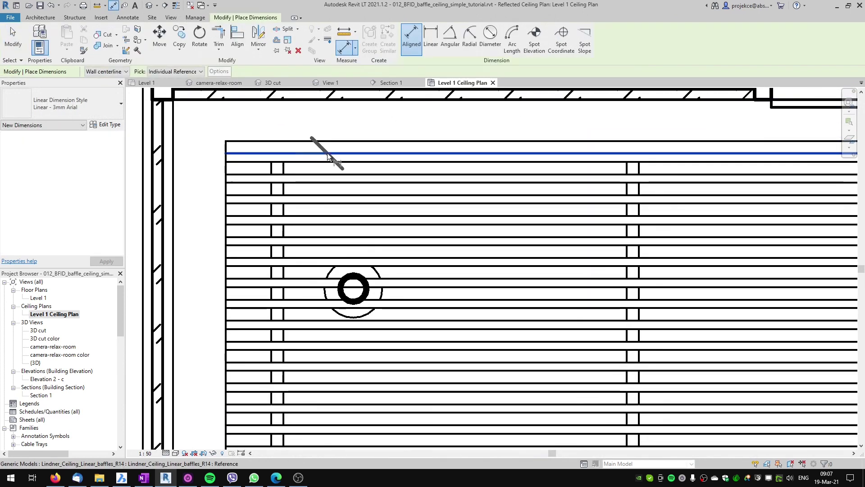
{"action": "left_click", "coordinate": [327, 142]}
{"action": "scroll", "coordinate": [270, 148], "scroll_direction": "down", "scroll_amount": 3}
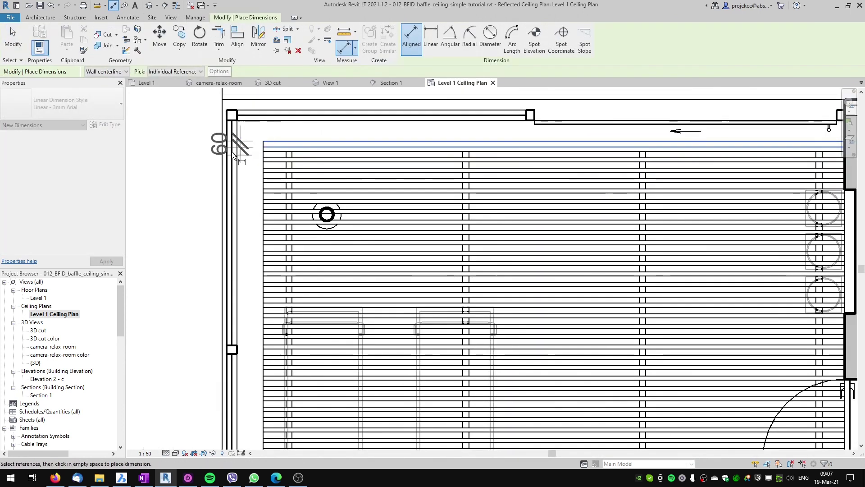
{"action": "left_click", "coordinate": [191, 145]}
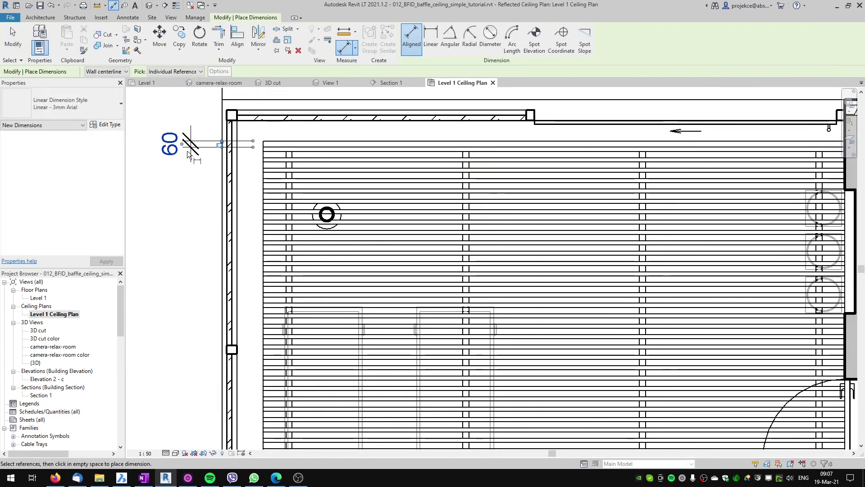
{"action": "key", "text": "Escape"}
{"action": "key", "text": "Escape"}
{"action": "left_click", "coordinate": [189, 145]}
{"action": "key", "text": "Escape"}
{"action": "scroll", "coordinate": [250, 202], "scroll_direction": "down", "scroll_amount": 4}
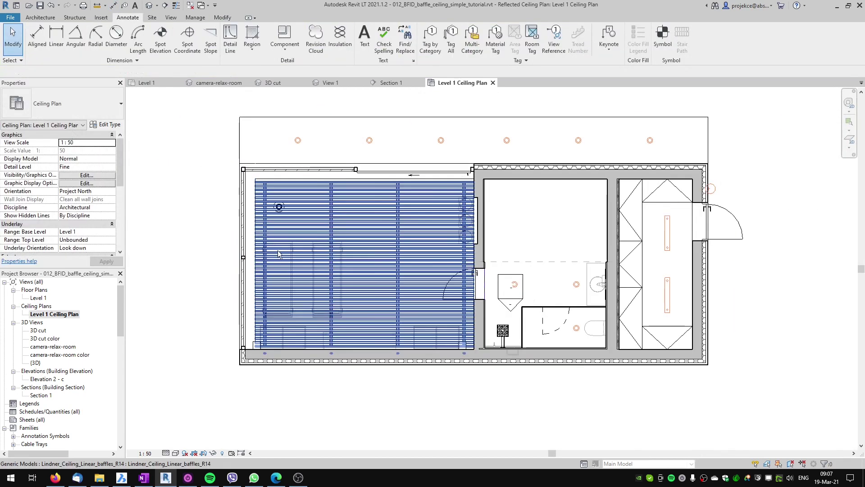
Step: Examine the fitted baffle ceiling in the camera-relax-room and camera-relax-room color views
{"action": "left_click", "coordinate": [221, 83]}
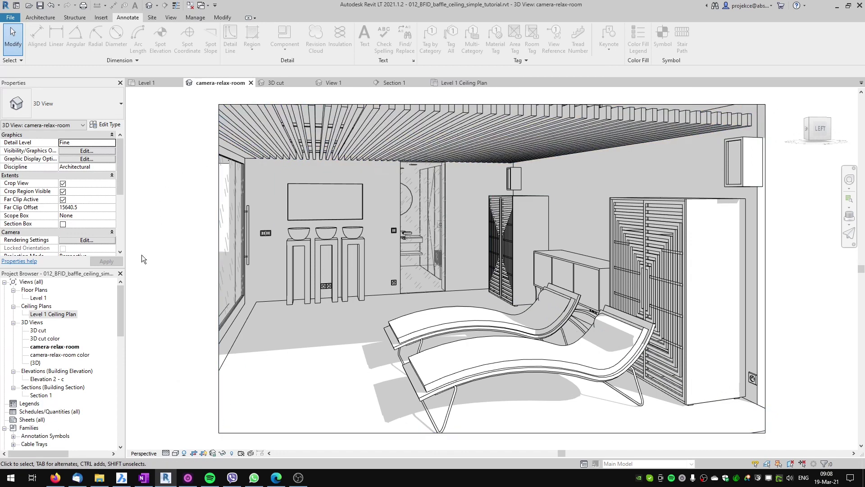
{"action": "double_click", "coordinate": [56, 355]}
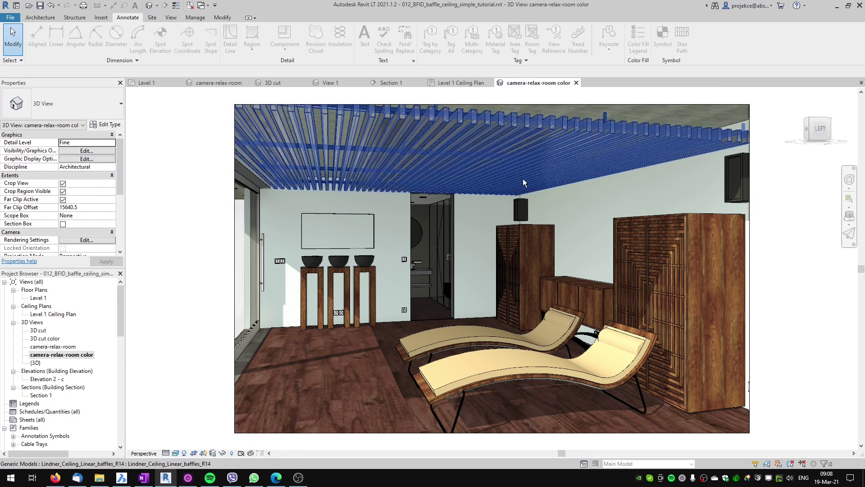
Step: Inspect the main and secondary material options in the baffle ceiling's type properties and close them without changes
{"action": "left_click", "coordinate": [529, 134]}
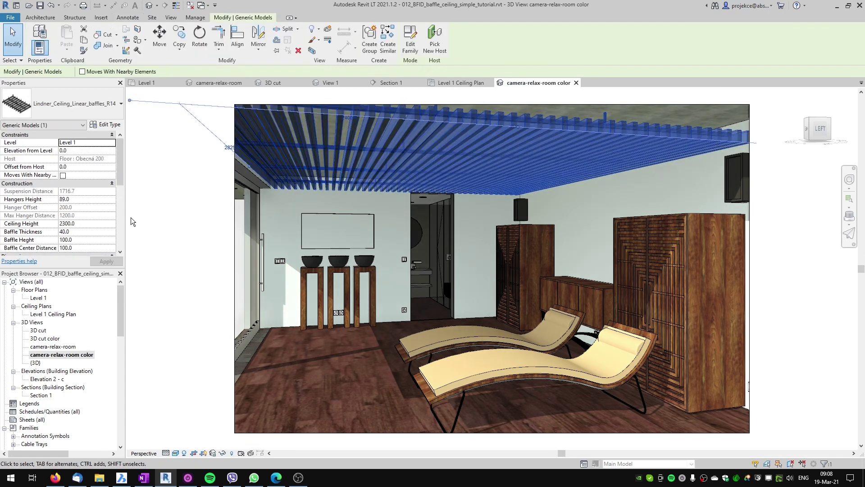
{"action": "left_click", "coordinate": [106, 125]}
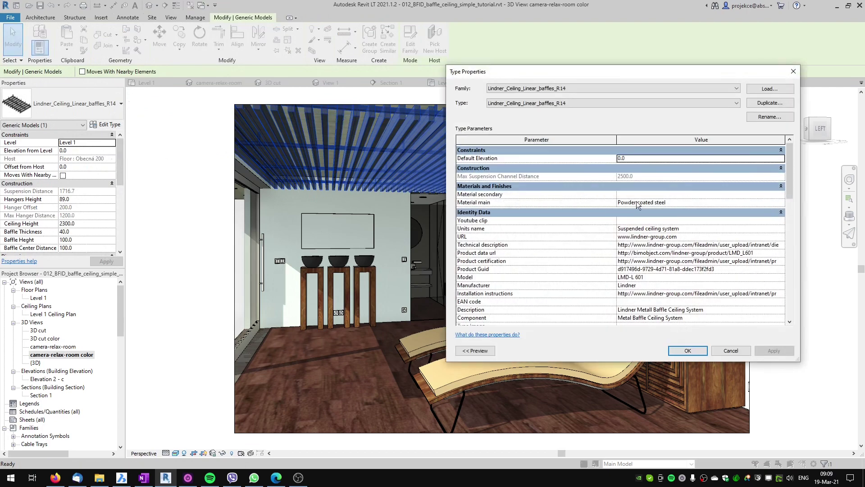
{"action": "left_click", "coordinate": [783, 206]}
{"action": "left_click", "coordinate": [783, 206]}
{"action": "left_click", "coordinate": [782, 205]}
{"action": "left_click", "coordinate": [783, 205]}
{"action": "left_click", "coordinate": [782, 205]}
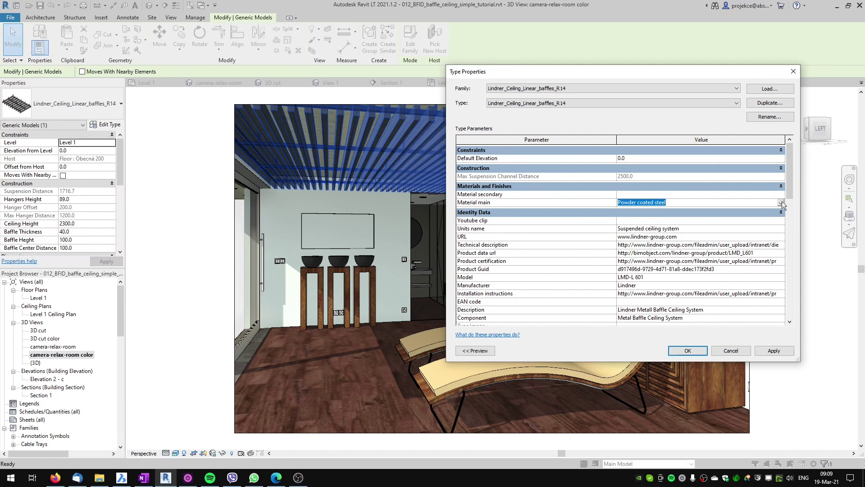
{"action": "left_click", "coordinate": [781, 195]}
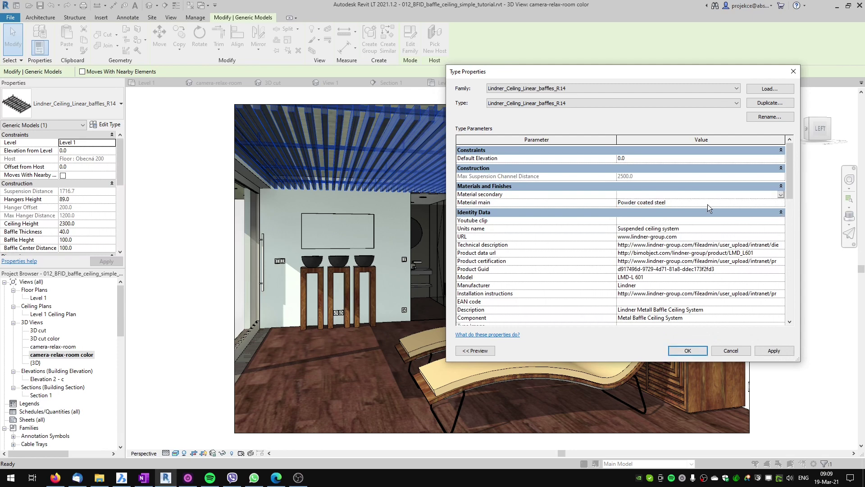
{"action": "left_click", "coordinate": [783, 205]}
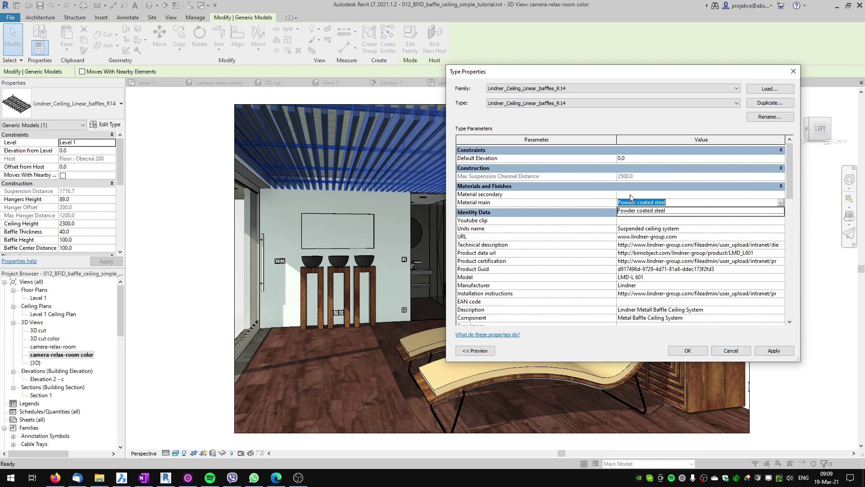
{"action": "left_click", "coordinate": [717, 356]}
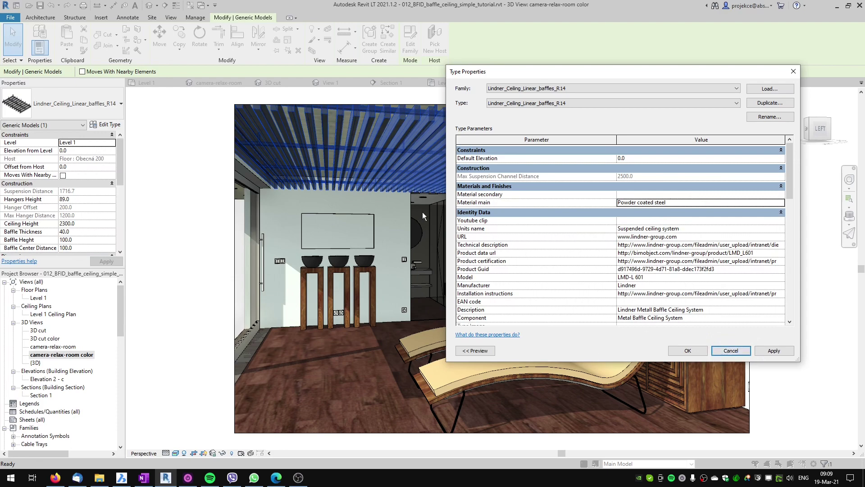
{"action": "left_click", "coordinate": [731, 353]}
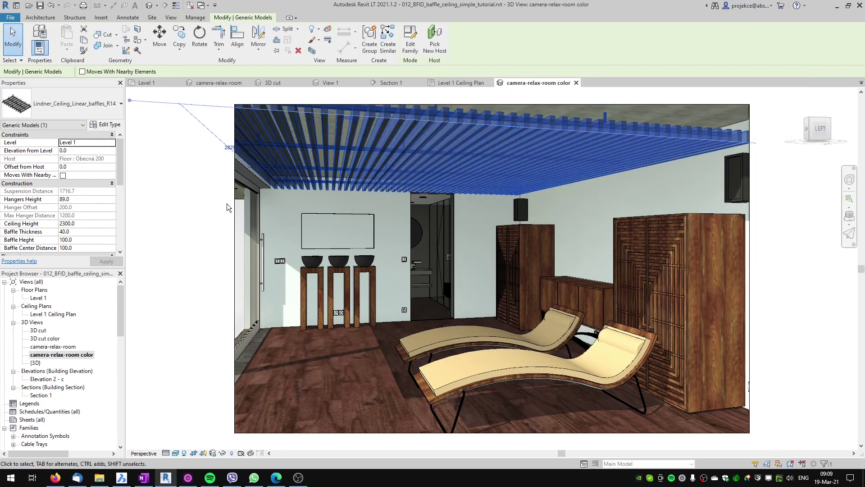
{"action": "left_click", "coordinate": [226, 203]}
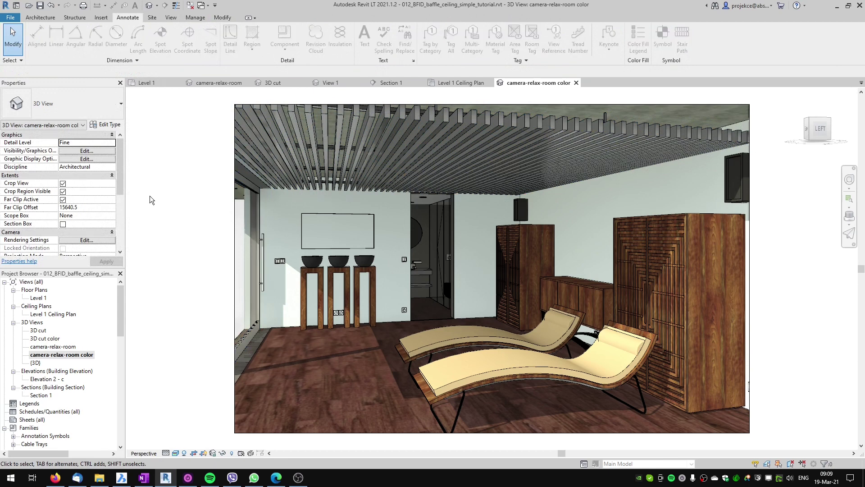
Step: Open the linear baffle ceiling family for editing and bring up the type properties of one nested baffle
{"action": "left_click", "coordinate": [439, 140]}
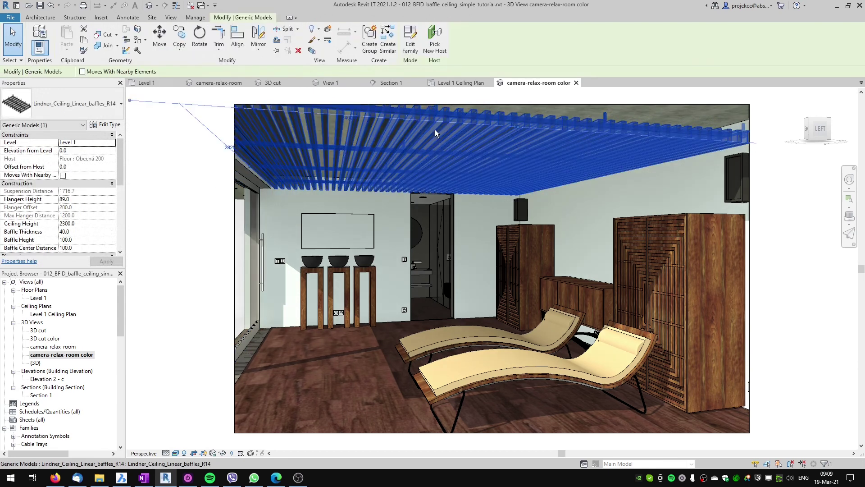
{"action": "left_click", "coordinate": [411, 46]}
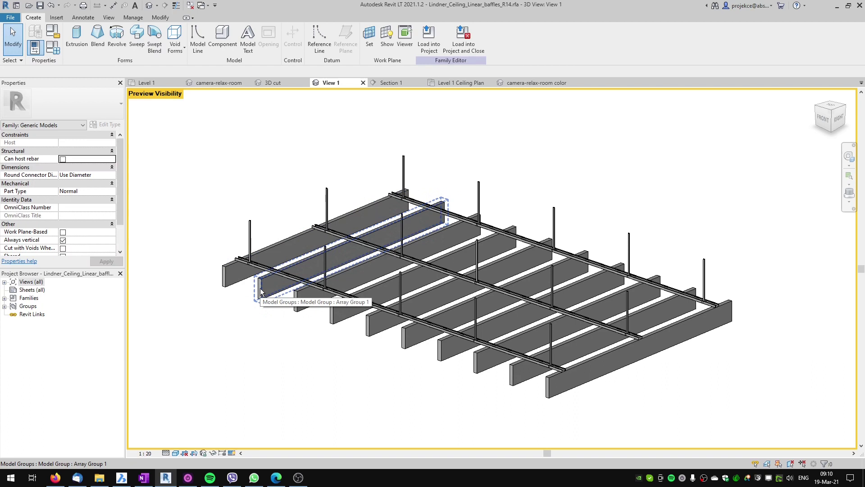
{"action": "key", "text": "Tab"}
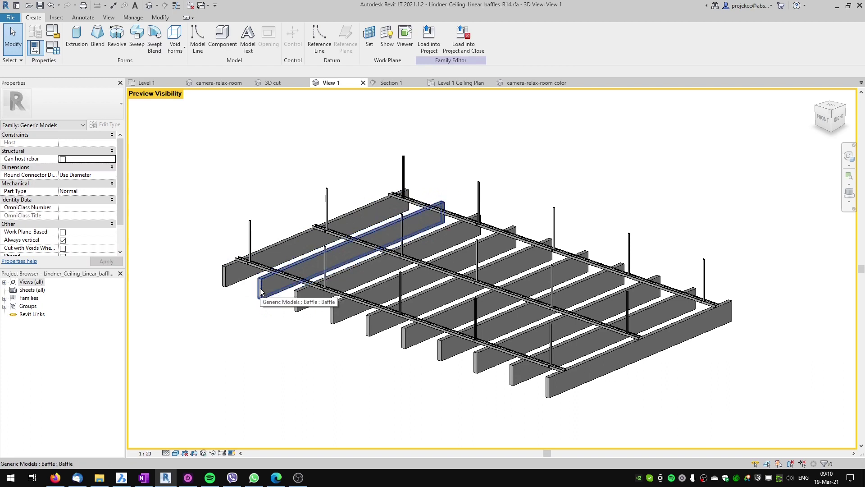
{"action": "left_click", "coordinate": [261, 288]}
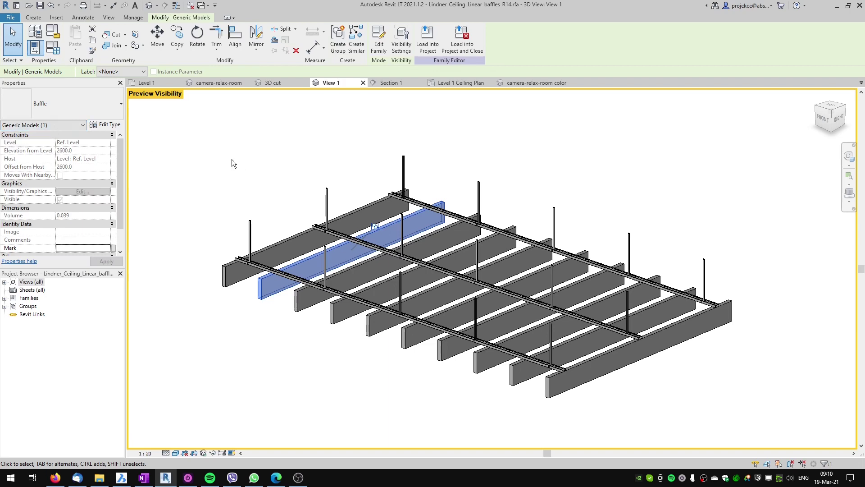
{"action": "left_click", "coordinate": [107, 125]}
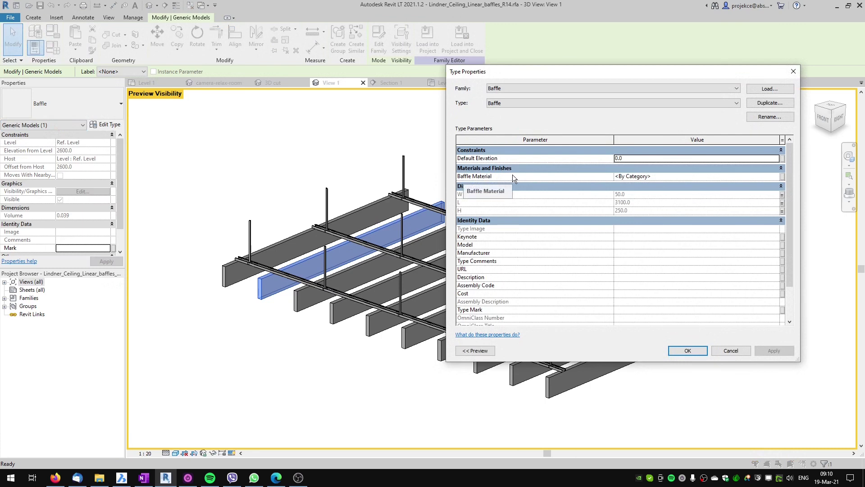
Step: Associate the nested baffle's Baffle Material with a new family type parameter named "baffle material" and accept the type properties
{"action": "left_click", "coordinate": [782, 176]}
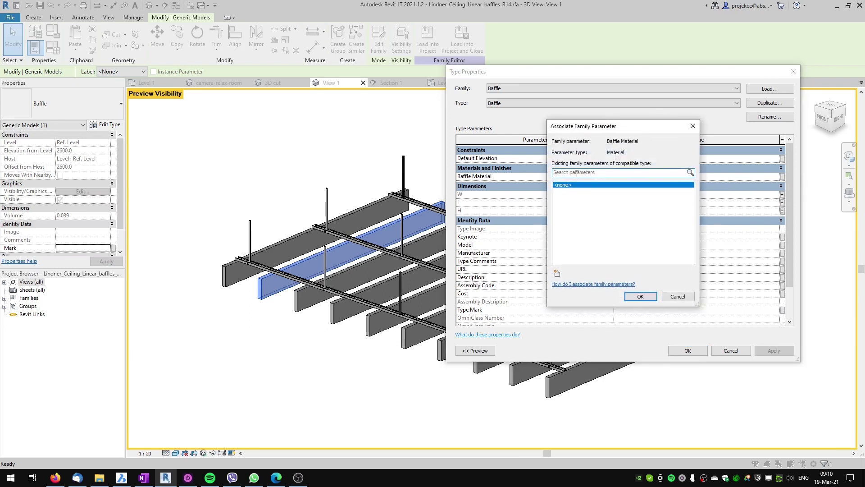
{"action": "left_click", "coordinate": [557, 274]}
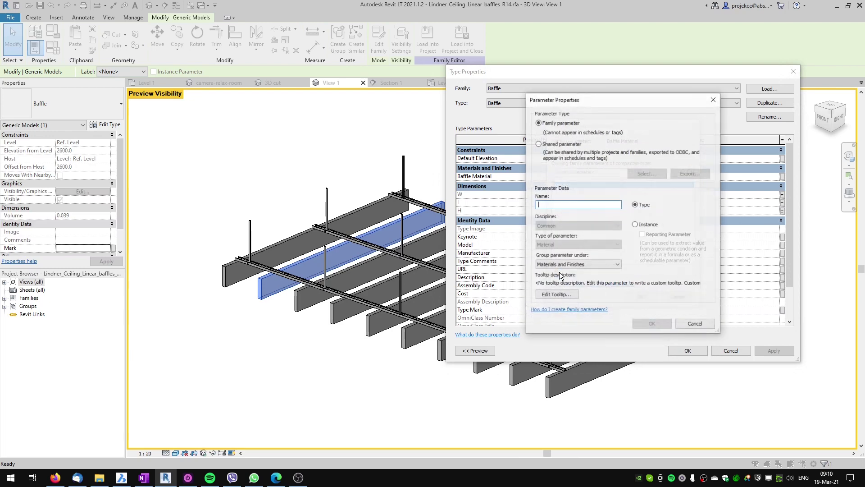
{"action": "type", "text": "ba"}
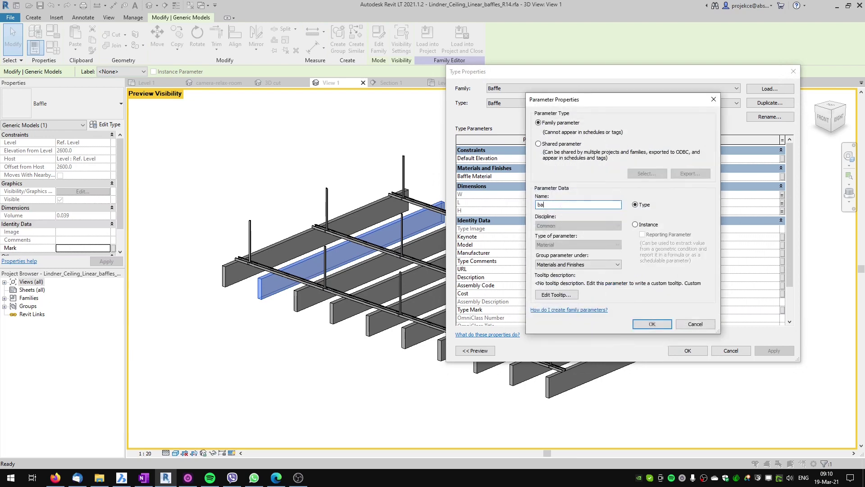
{"action": "type", "text": "ffle mat"}
{"action": "left_click", "coordinate": [642, 322]}
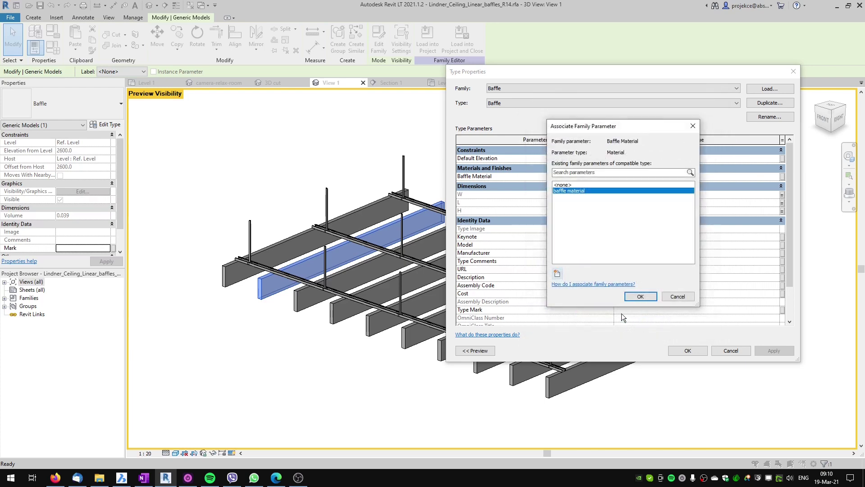
{"action": "left_click", "coordinate": [640, 297]}
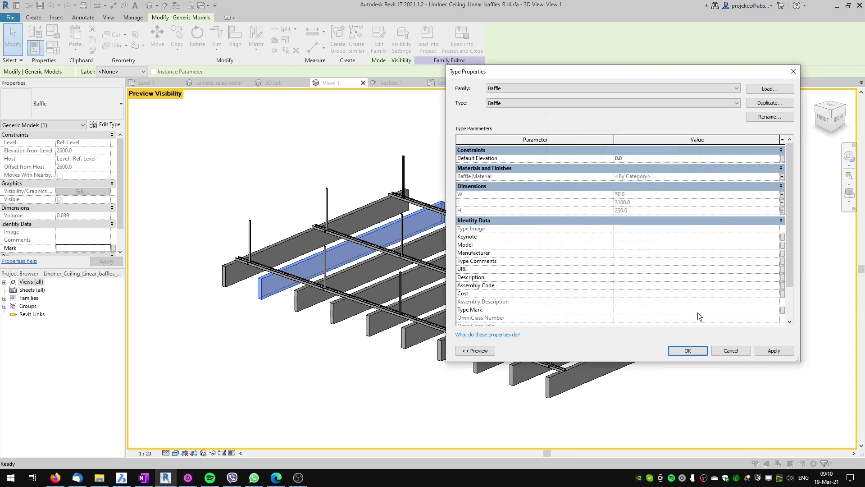
{"action": "left_click", "coordinate": [690, 350]}
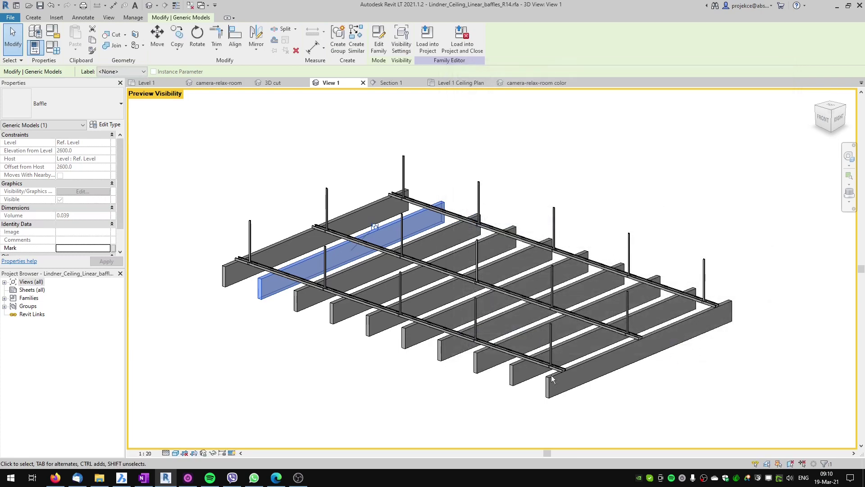
Step: Load the family with the new baffle material parameter into the project, overwriting the existing version
{"action": "left_click", "coordinate": [293, 366]}
{"action": "left_click", "coordinate": [374, 49]}
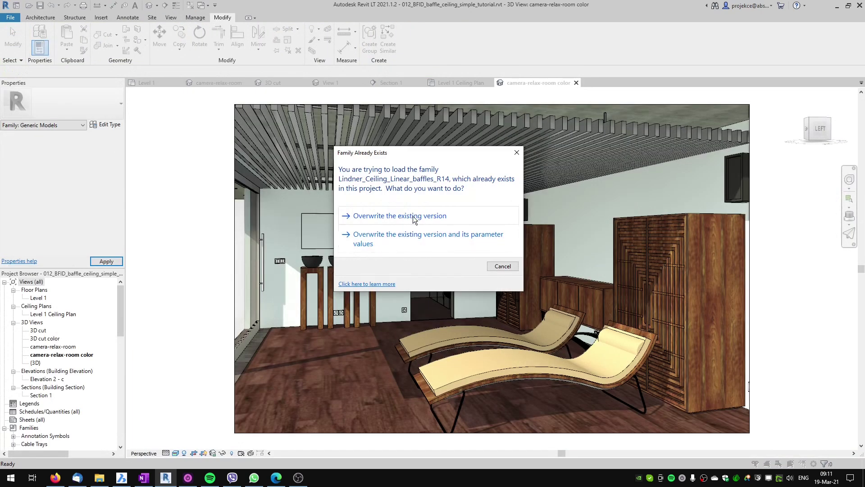
{"action": "left_click", "coordinate": [414, 218]}
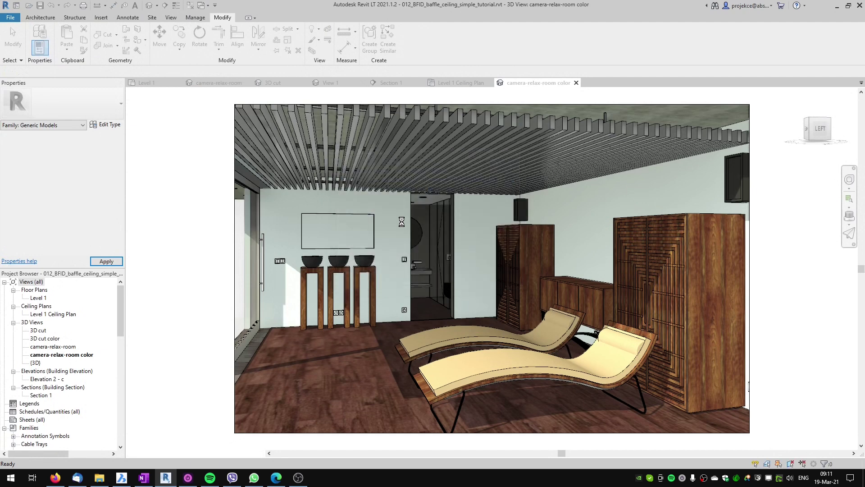
Step: Set the ceiling type's baffle material to Walnut in the camera-relax-room color view
{"action": "left_click", "coordinate": [385, 136]}
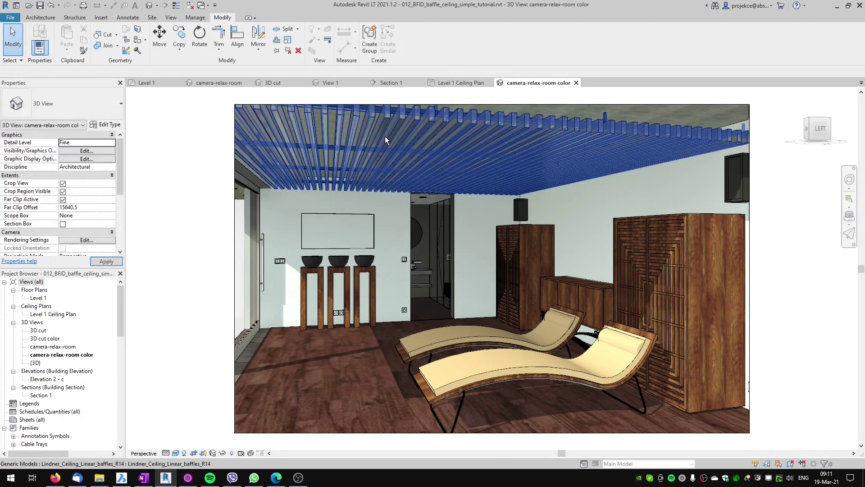
{"action": "left_click", "coordinate": [108, 126]}
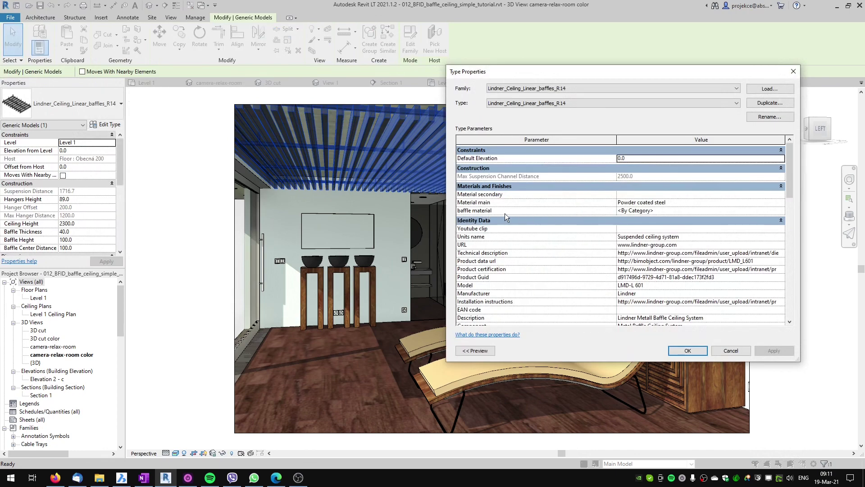
{"action": "left_click", "coordinate": [781, 212]}
{"action": "left_click", "coordinate": [782, 211]}
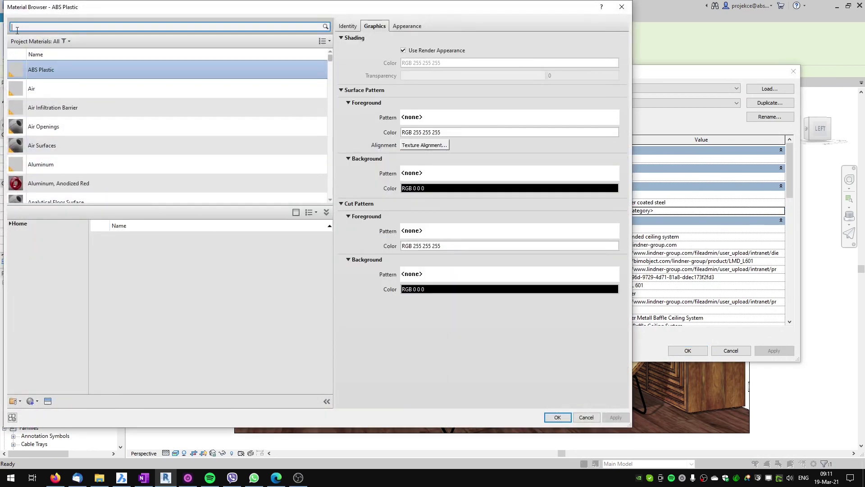
{"action": "type", "text": "oak"}
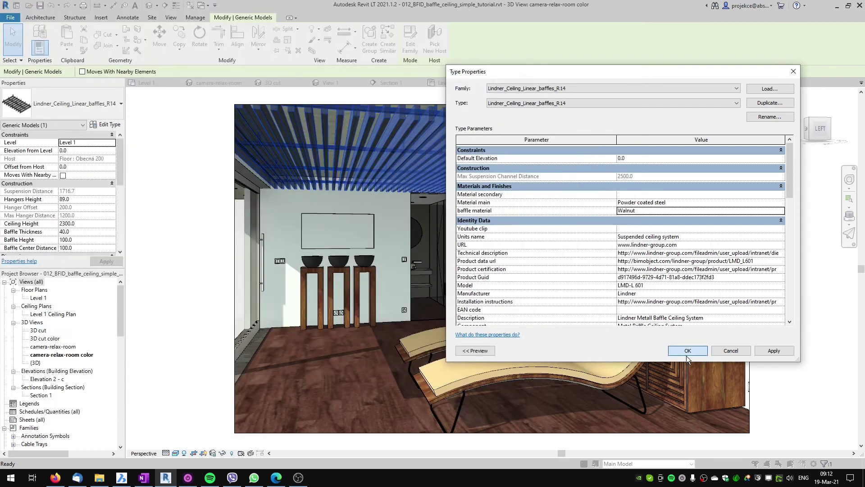
{"action": "left_click", "coordinate": [688, 406]}
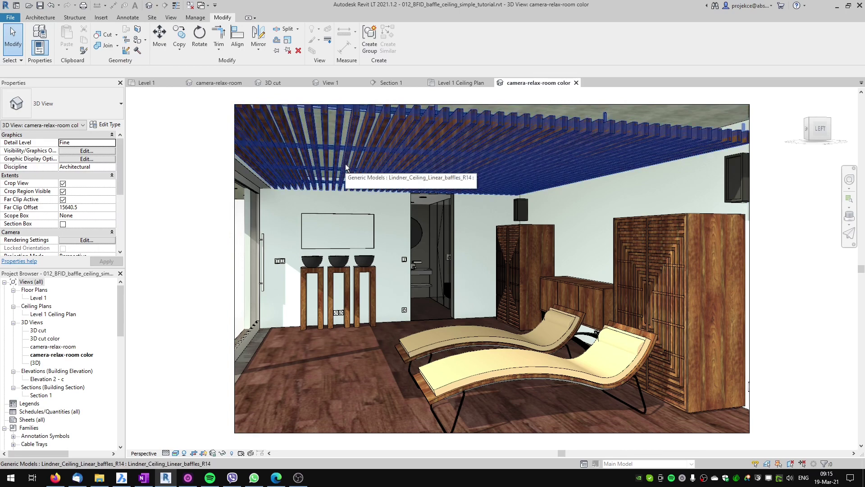
Step: Reopen the baffle ceiling family for editing and bring up the type properties of the nested middle rail with hangers
{"action": "left_click", "coordinate": [412, 150]}
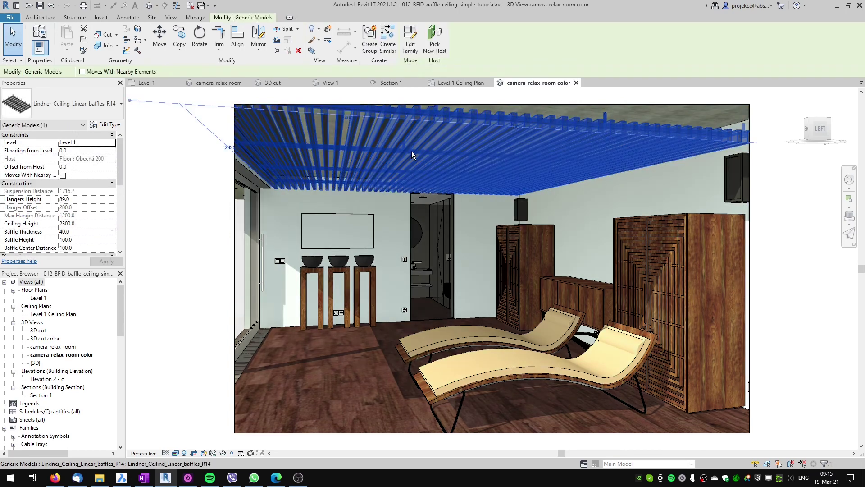
{"action": "left_click", "coordinate": [411, 40]}
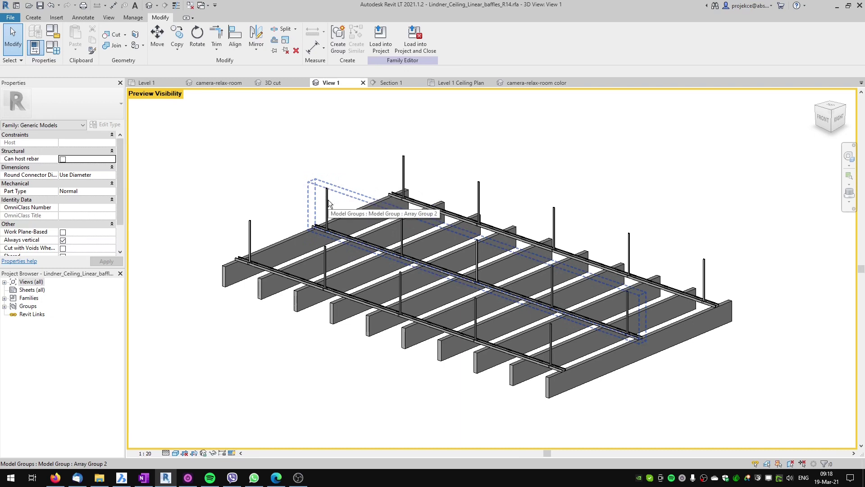
{"action": "key", "text": "Tab"}
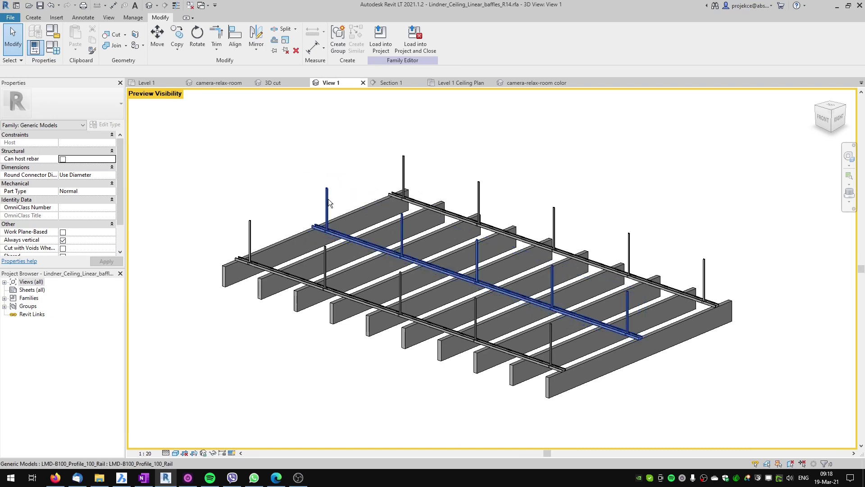
{"action": "left_click", "coordinate": [328, 201]}
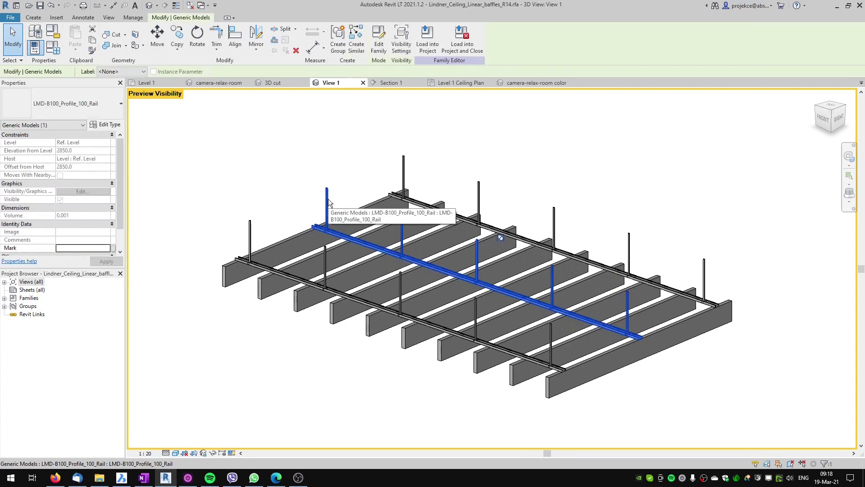
{"action": "left_click", "coordinate": [42, 117]}
{"action": "key", "text": "Escape"}
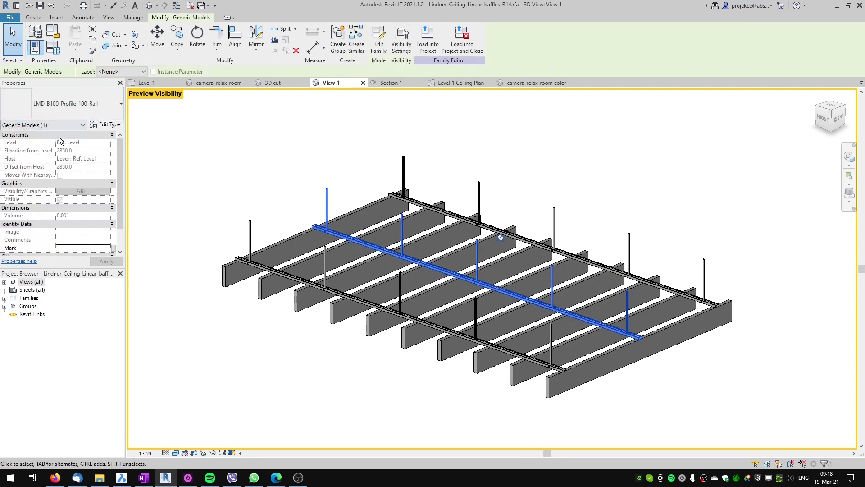
{"action": "left_click", "coordinate": [108, 124]}
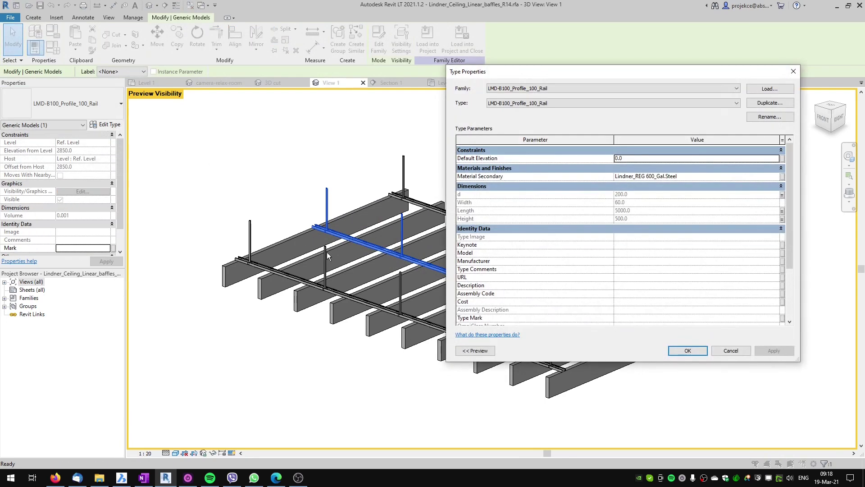
Step: Associate the rail's Material Secondary with a new family type parameter named "material construction" and accept the type properties
{"action": "left_click", "coordinate": [750, 175]}
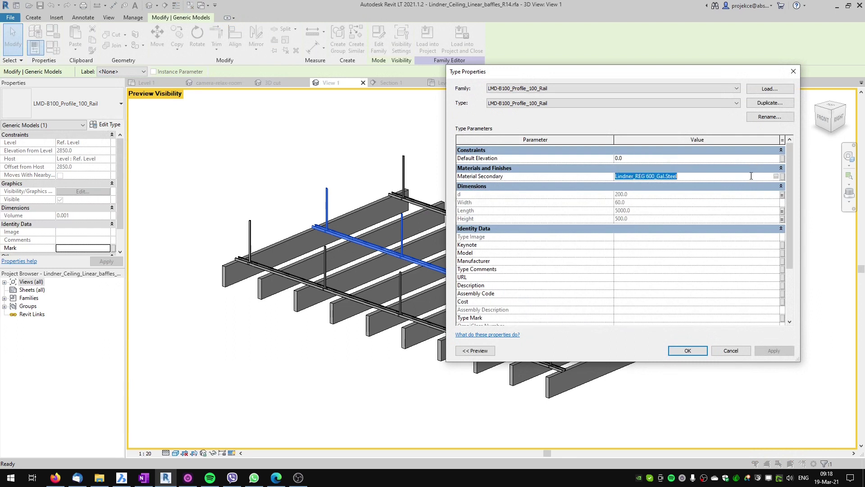
{"action": "left_click", "coordinate": [782, 177]}
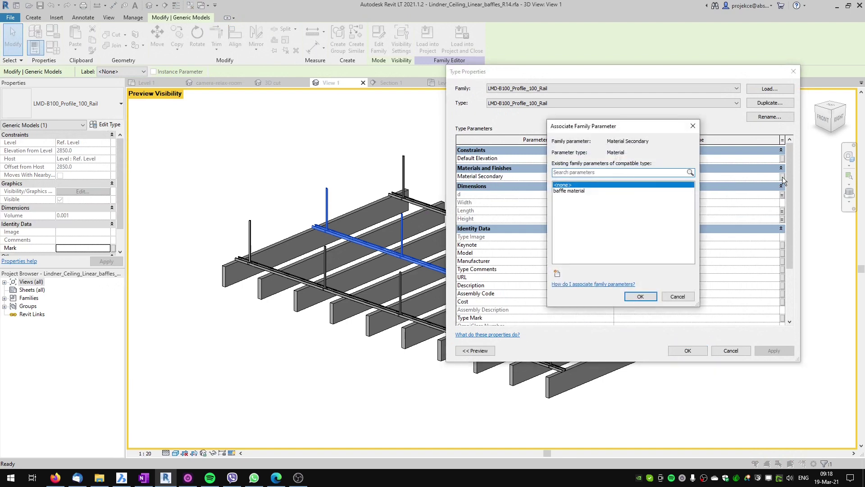
{"action": "left_click", "coordinate": [557, 273]}
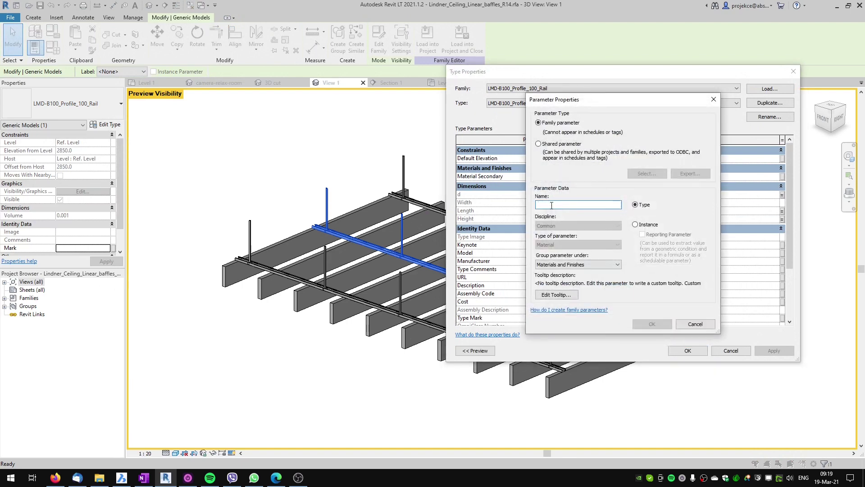
{"action": "type", "text": "material "}
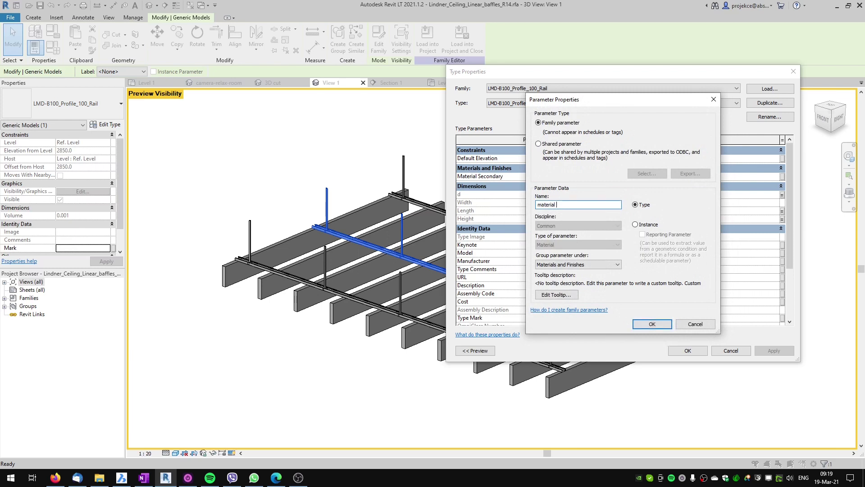
{"action": "type", "text": "construction"}
{"action": "left_click", "coordinate": [662, 327]}
{"action": "left_click", "coordinate": [648, 296]}
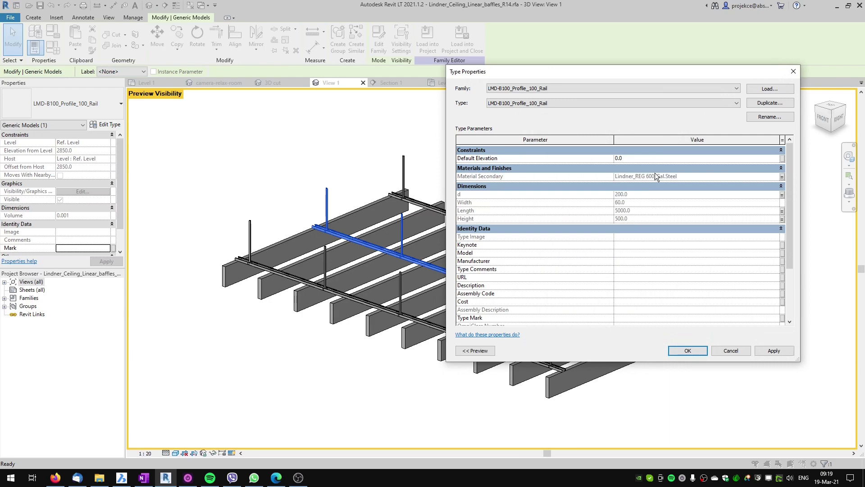
{"action": "left_click", "coordinate": [687, 352]}
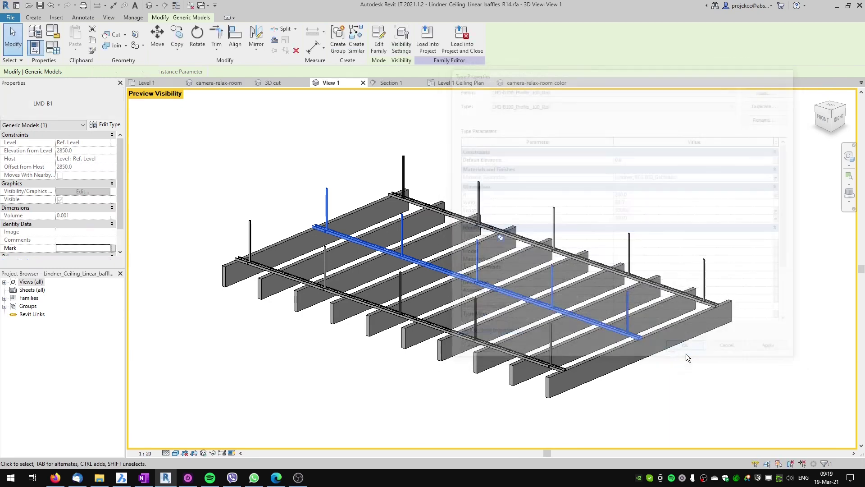
Step: Load the family with the new material construction parameter into the project, overwriting the existing version
{"action": "left_click", "coordinate": [329, 140]}
{"action": "left_click", "coordinate": [381, 38]}
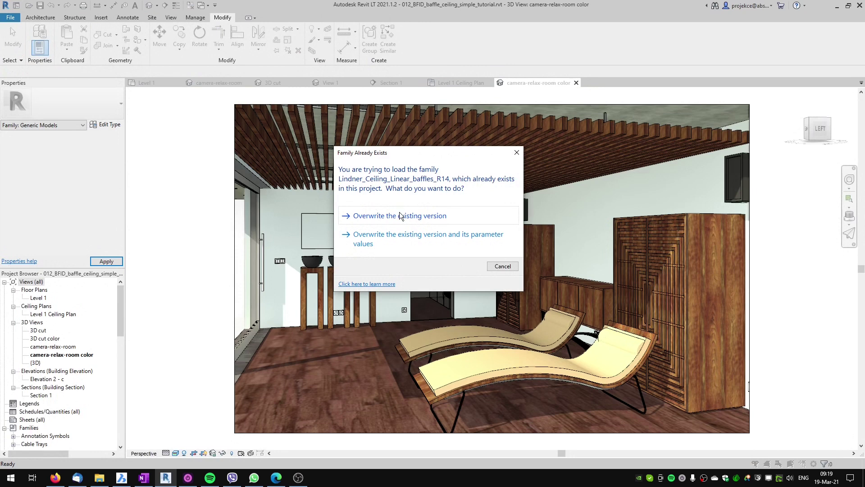
{"action": "left_click", "coordinate": [399, 215]}
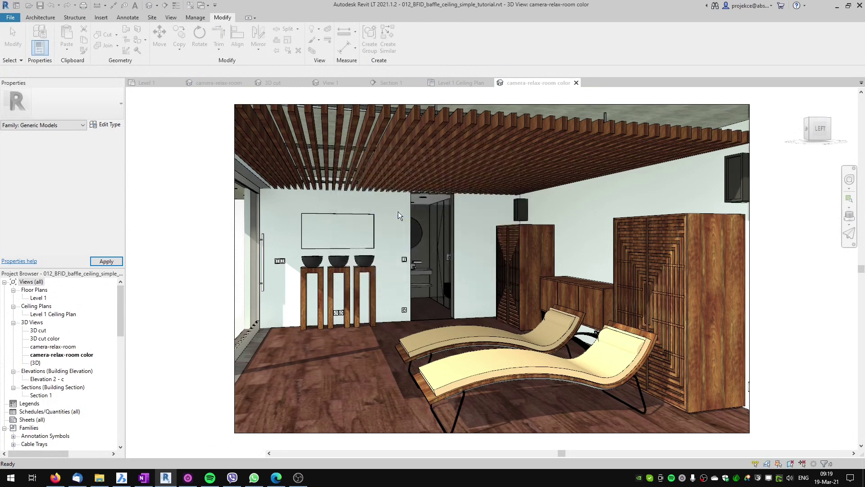
Step: Set the baffle ceiling type's material construction to Aluminum, Anodized Red
{"action": "left_click", "coordinate": [379, 174]}
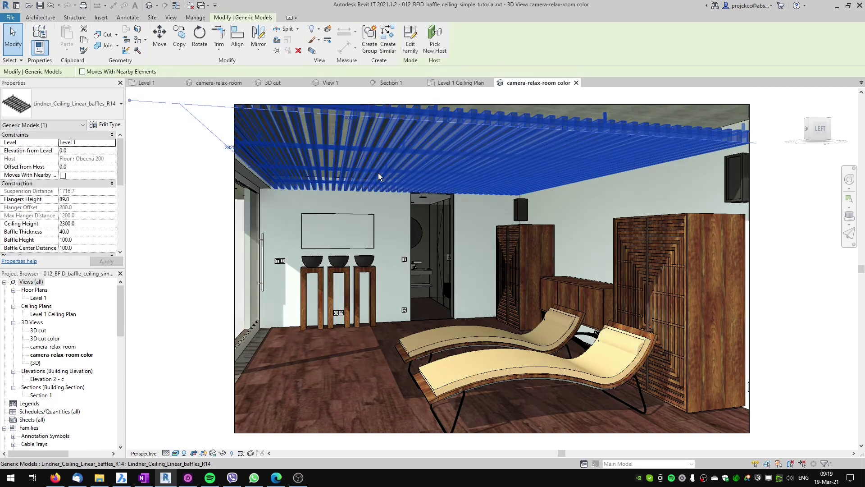
{"action": "left_click", "coordinate": [106, 125]}
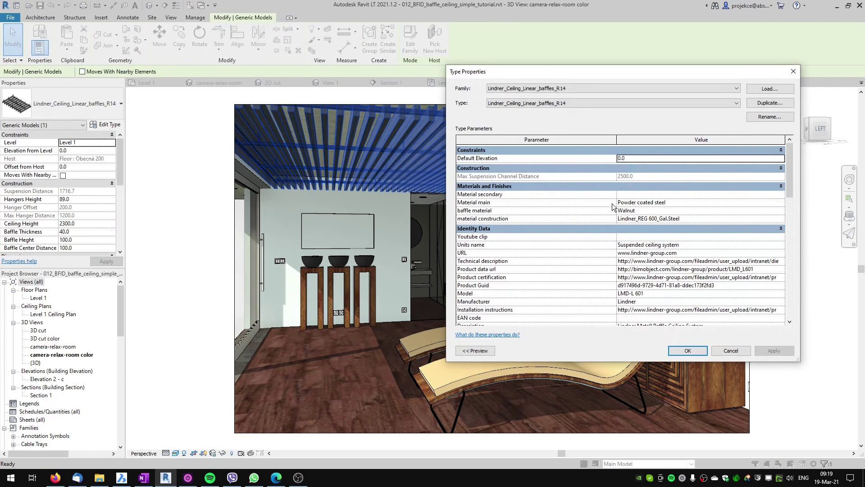
{"action": "key", "text": "Tab"}
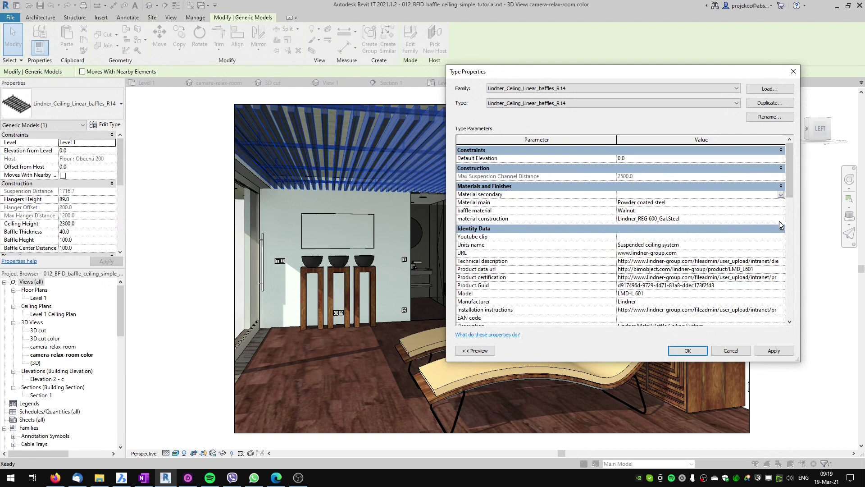
{"action": "left_click", "coordinate": [781, 219]}
{"action": "left_click", "coordinate": [781, 218]}
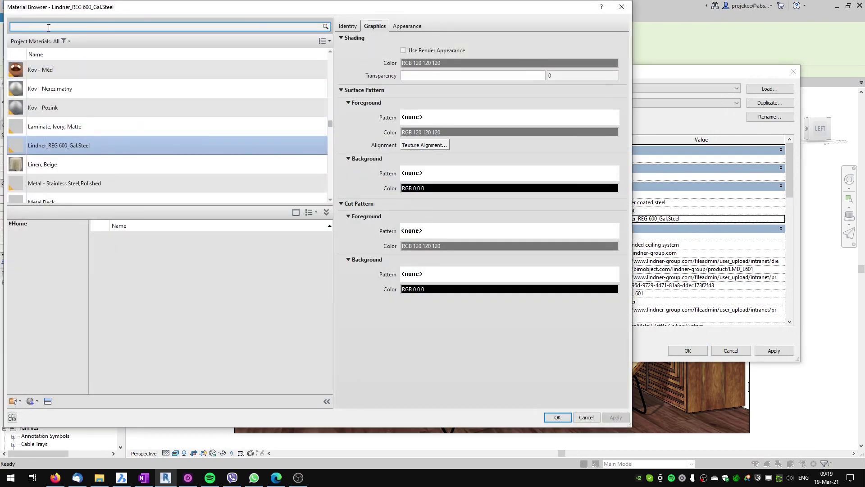
{"action": "type", "text": "red"}
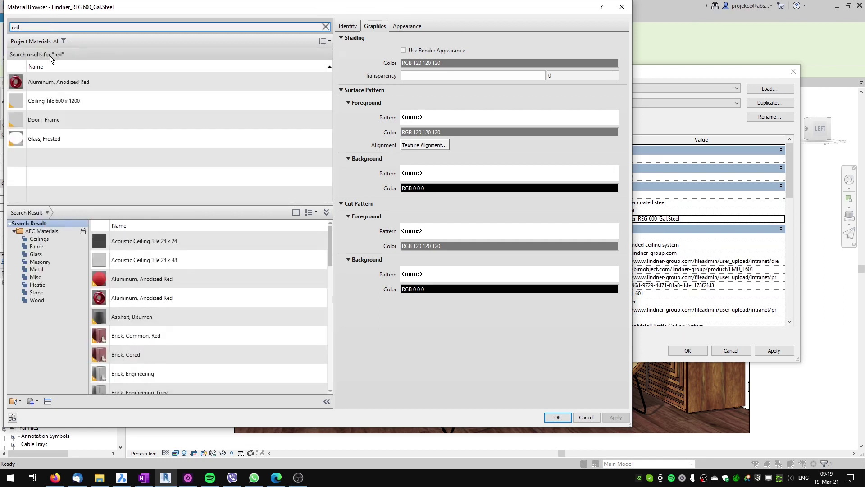
{"action": "left_click", "coordinate": [48, 84]}
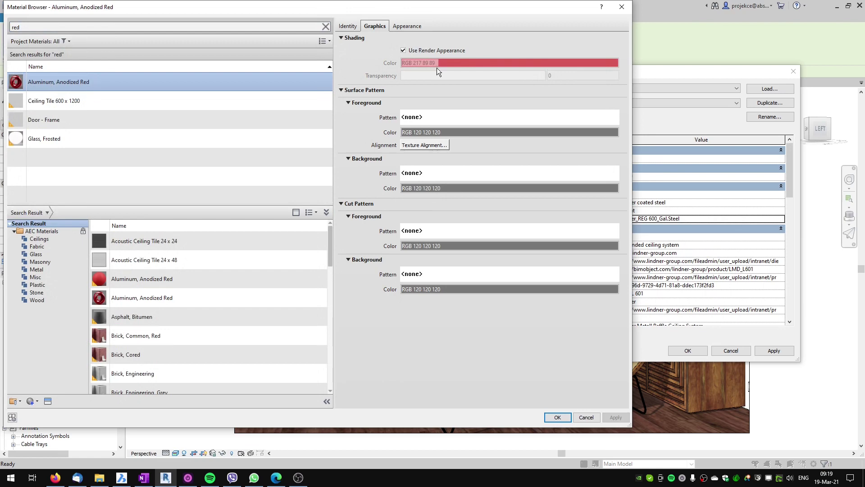
{"action": "left_click", "coordinate": [555, 418]}
{"action": "left_click", "coordinate": [688, 351]}
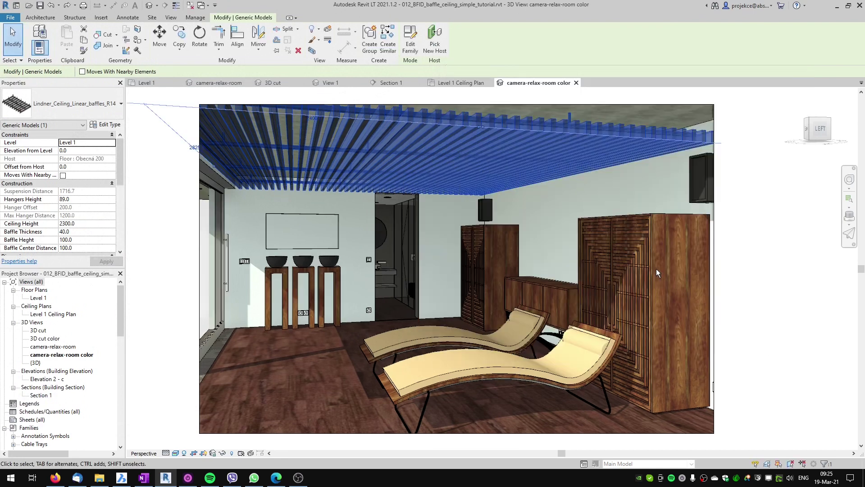
Step: Deselect the ceiling and switch the camera view's visual style from realistic textures to plain shaded material colors
{"action": "key", "text": "Escape"}
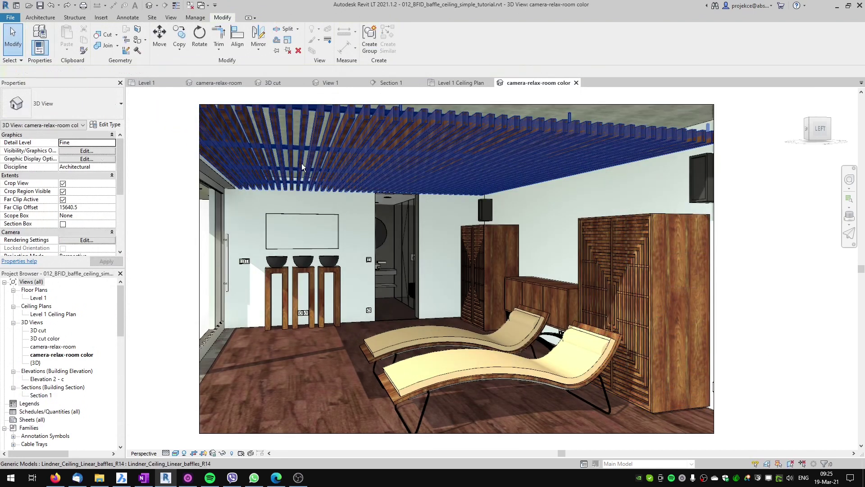
{"action": "left_click", "coordinate": [175, 453]}
{"action": "left_click", "coordinate": [181, 426]}
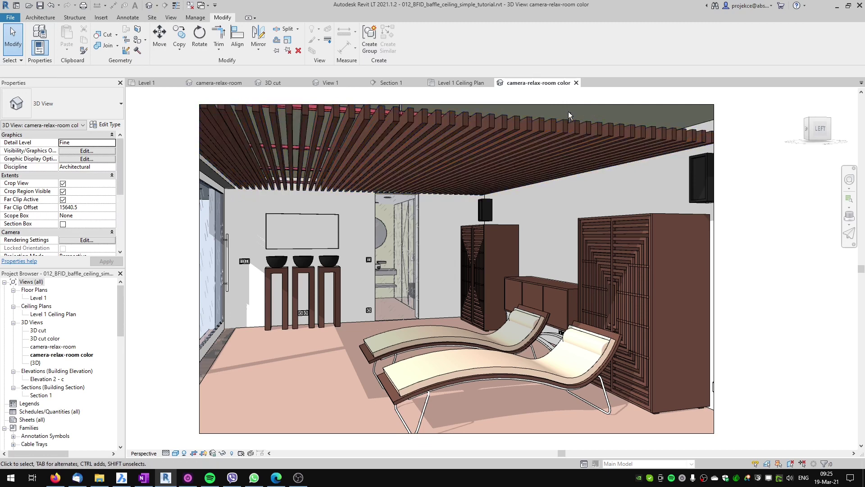
Step: Open the baffle ceiling family for editing, and from it open the nested middle rail family with hangers
{"action": "left_click", "coordinate": [464, 123]}
{"action": "left_click", "coordinate": [410, 50]}
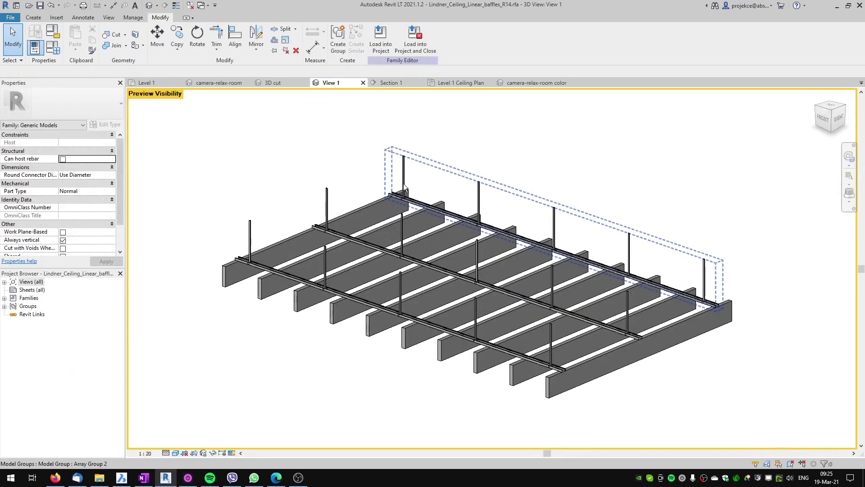
{"action": "left_click", "coordinate": [331, 234]}
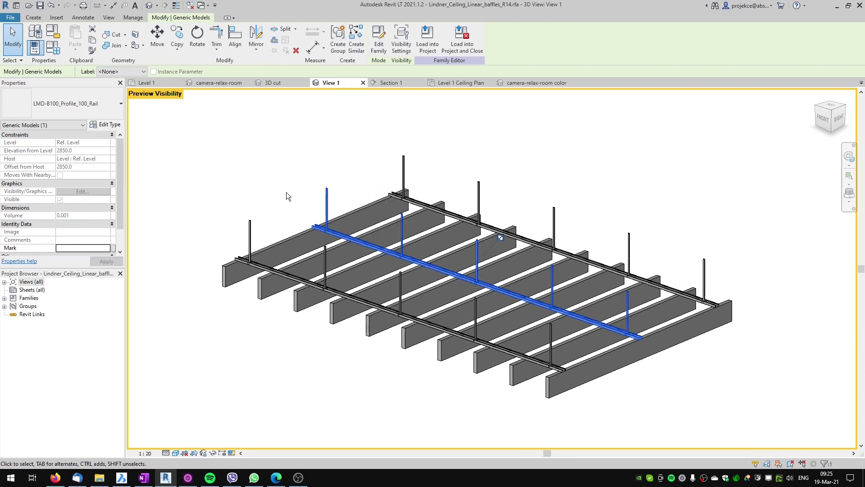
{"action": "left_click", "coordinate": [379, 48]}
{"action": "middle_click_drag", "start_coordinate": [386, 195], "coordinate": [361, 252], "text": "shift"}
{"action": "scroll", "coordinate": [362, 252], "scroll_direction": "down", "scroll_amount": 2}
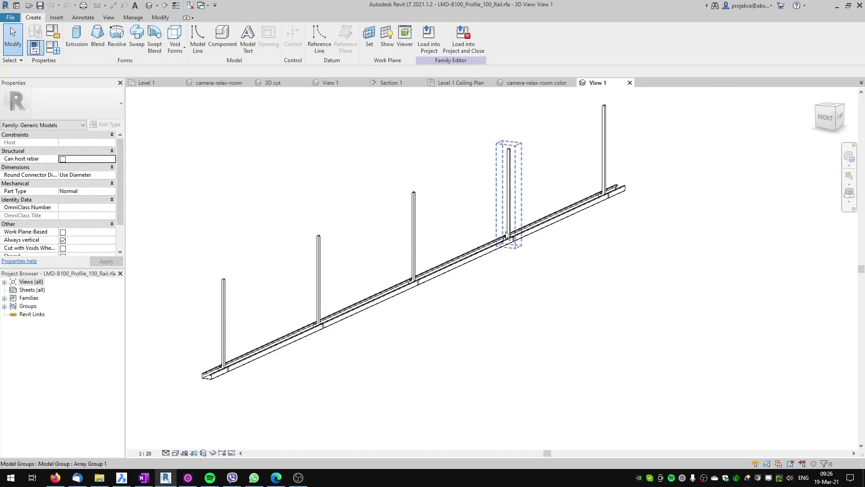
Step: Check the rail extrusion's material properties and open the nested family of the middle hanger for editing
{"action": "left_click", "coordinate": [465, 261]}
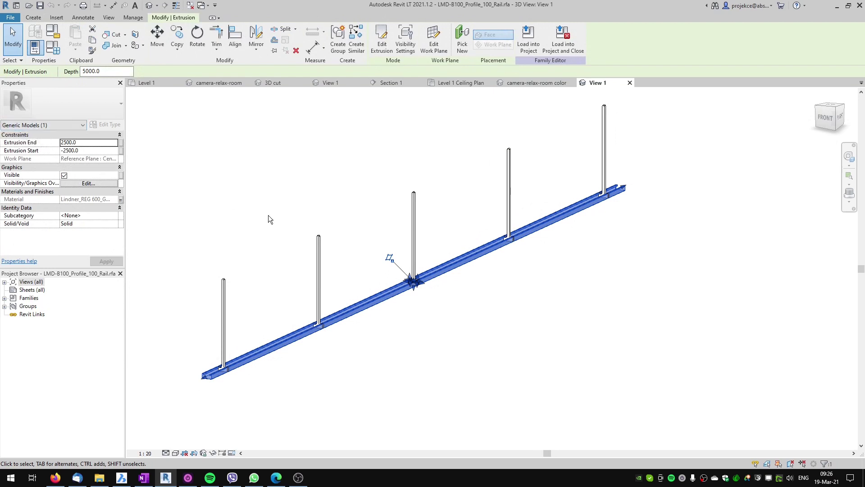
{"action": "left_click", "coordinate": [329, 353]}
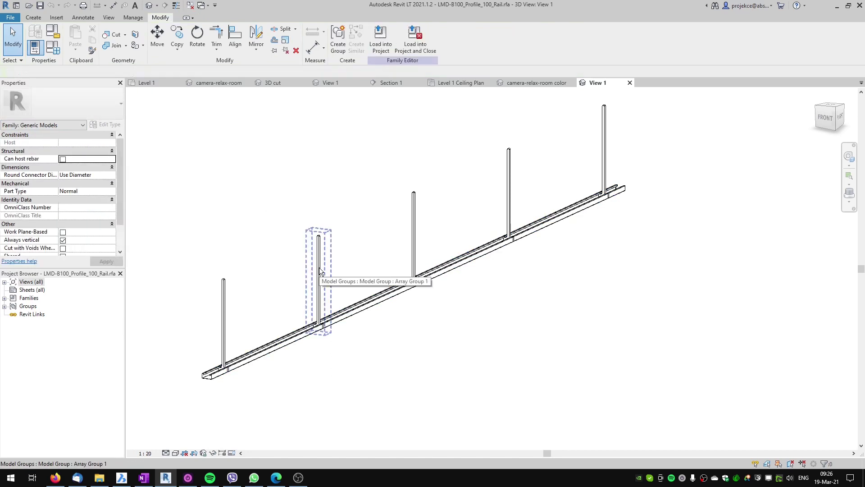
{"action": "key", "text": "Tab"}
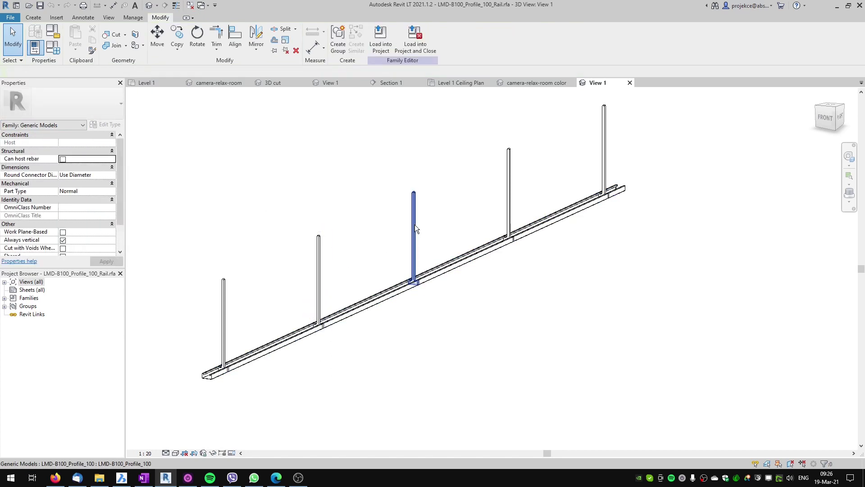
{"action": "left_click", "coordinate": [415, 224]}
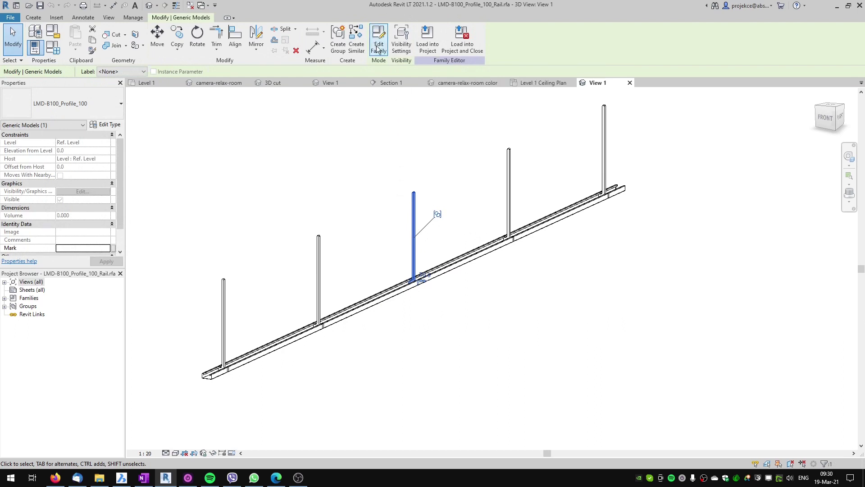
{"action": "left_click", "coordinate": [378, 48]}
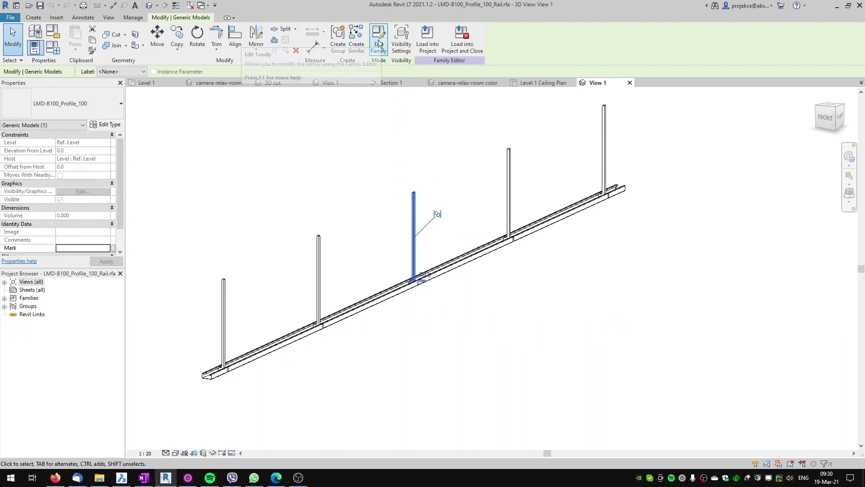
Step: Associate the hanger extrusion's material with a new family type parameter named "material construction"
{"action": "scroll", "coordinate": [493, 265], "scroll_direction": "down", "scroll_amount": 3}
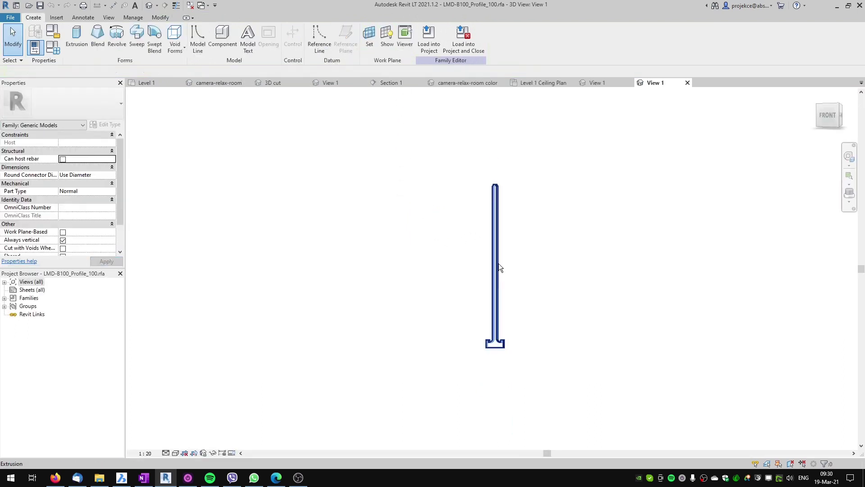
{"action": "left_click", "coordinate": [496, 253]}
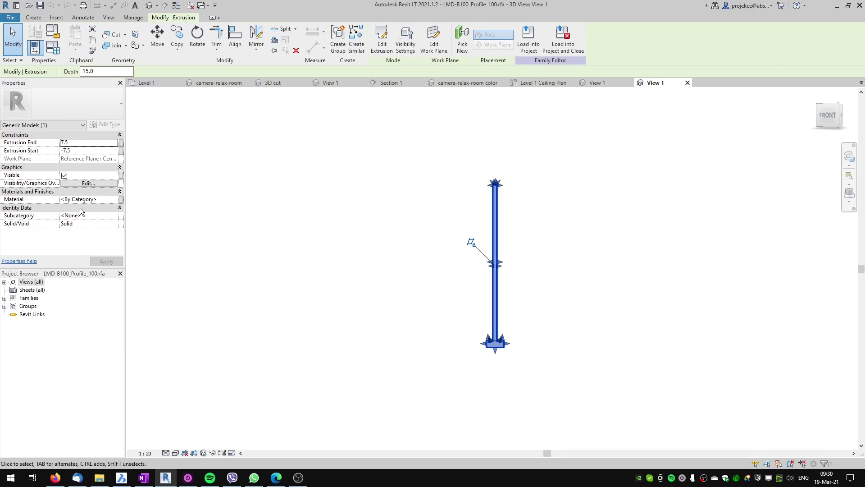
{"action": "left_click", "coordinate": [121, 200]}
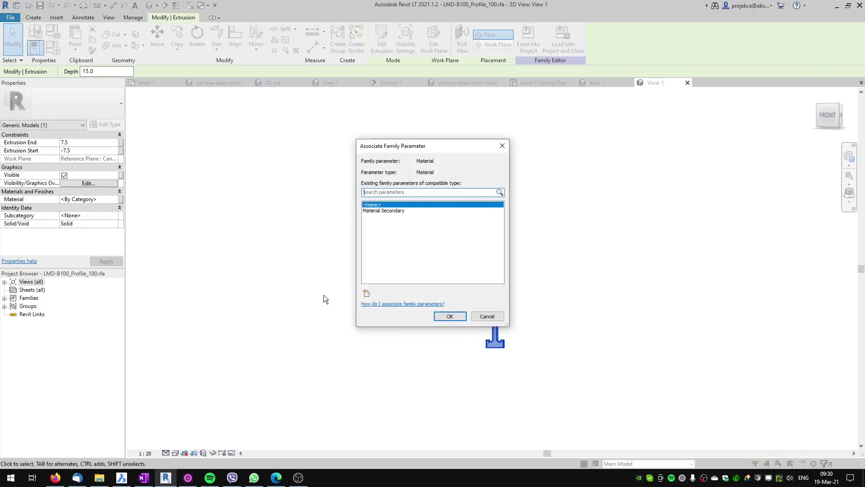
{"action": "left_click", "coordinate": [365, 293]}
{"action": "type", "text": "material construction"}
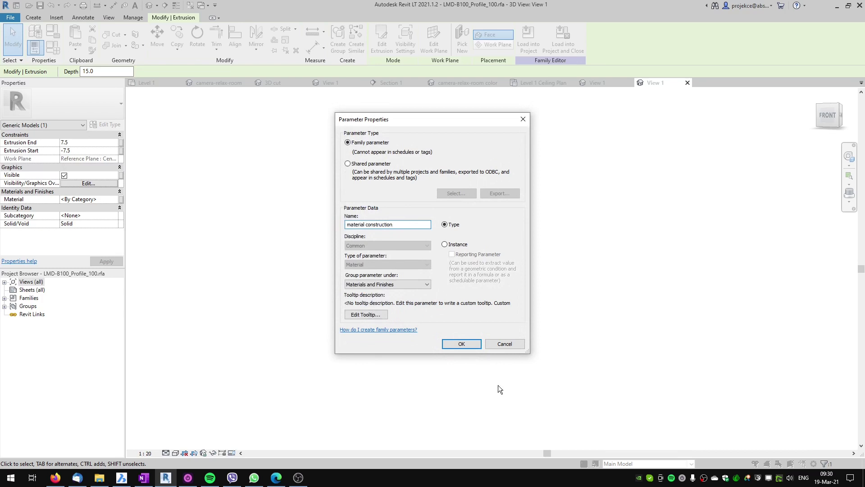
{"action": "left_click", "coordinate": [474, 347]}
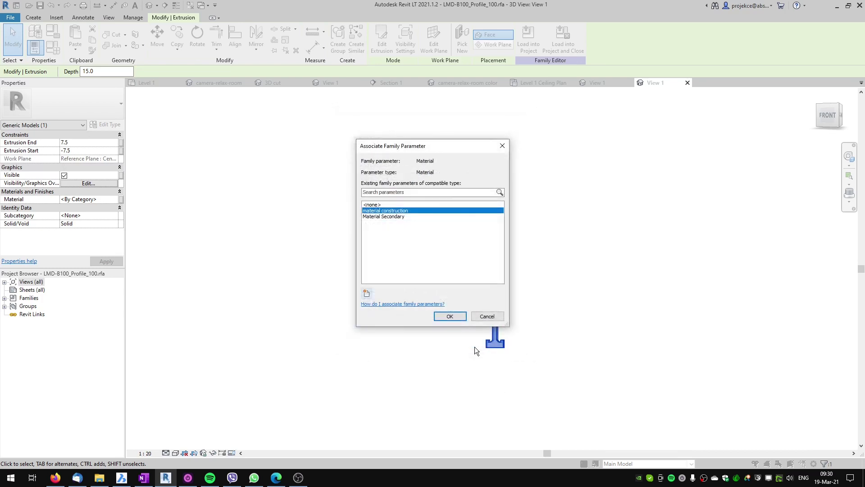
{"action": "left_click", "coordinate": [450, 316]}
{"action": "left_click", "coordinate": [387, 251]}
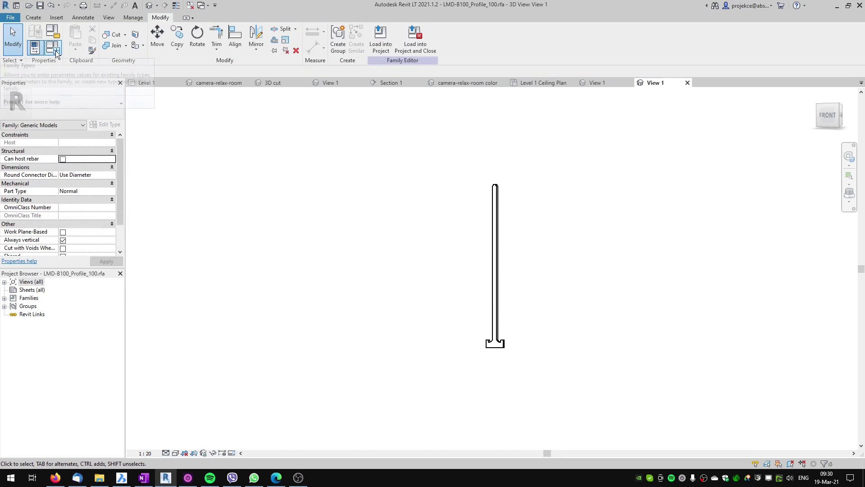
Step: Delete the Material Secondary parameter from the hanger family's types and accept the change
{"action": "left_click", "coordinate": [55, 51]}
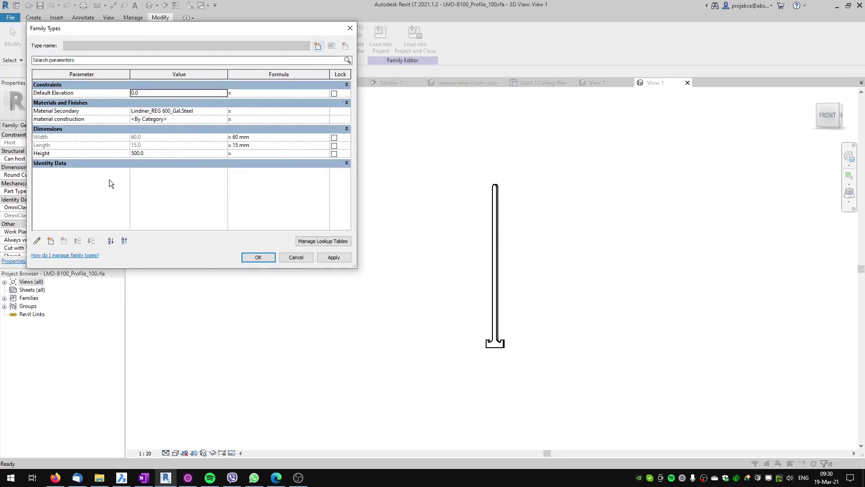
{"action": "left_click", "coordinate": [57, 112]}
{"action": "left_click", "coordinate": [62, 243]}
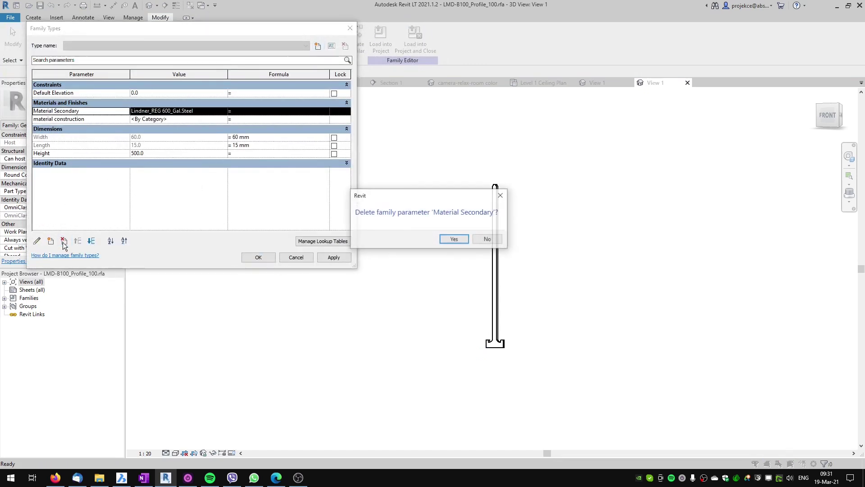
{"action": "left_click", "coordinate": [452, 240]}
{"action": "left_click", "coordinate": [270, 259]}
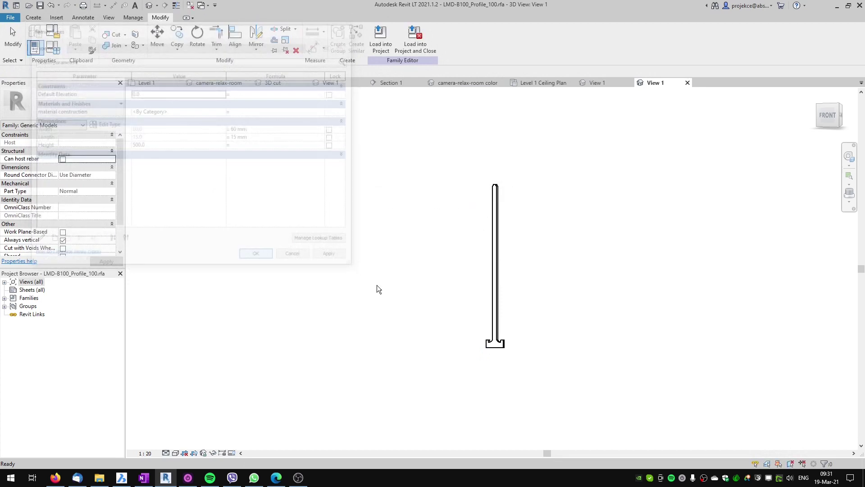
Step: Load the hanger family only into LMD-B100_Profile_100_Rail.rfa without saving its file, overwriting the existing version
{"action": "left_click", "coordinate": [382, 37]}
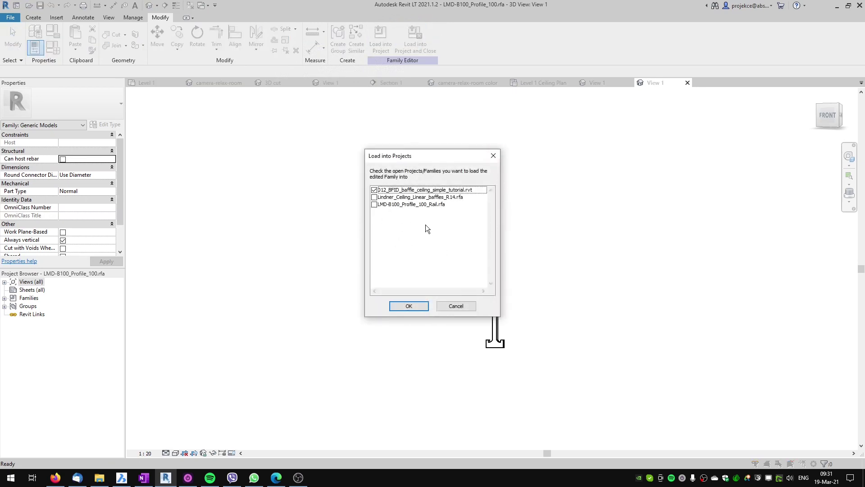
{"action": "left_click", "coordinate": [374, 190]}
{"action": "left_click", "coordinate": [381, 190]}
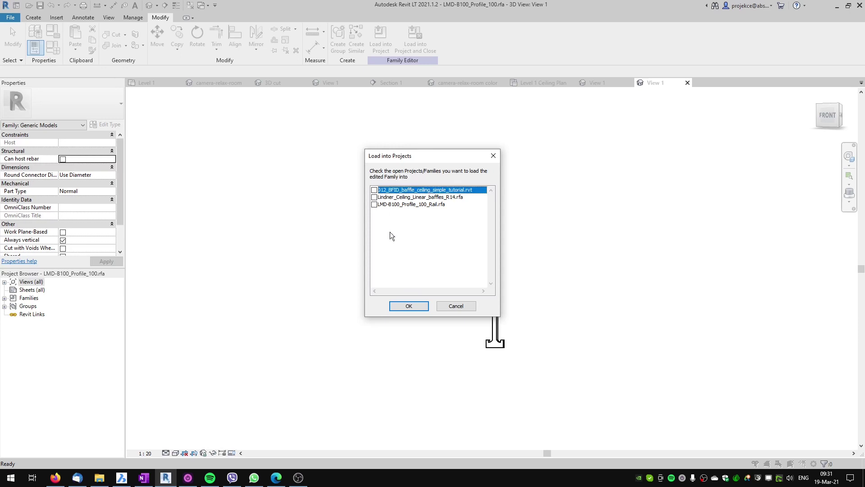
{"action": "left_click", "coordinate": [373, 205]}
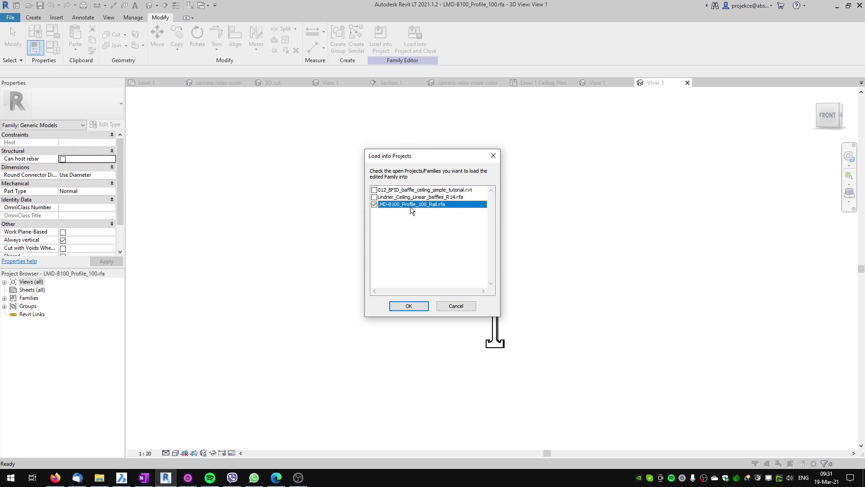
{"action": "left_click", "coordinate": [415, 305]}
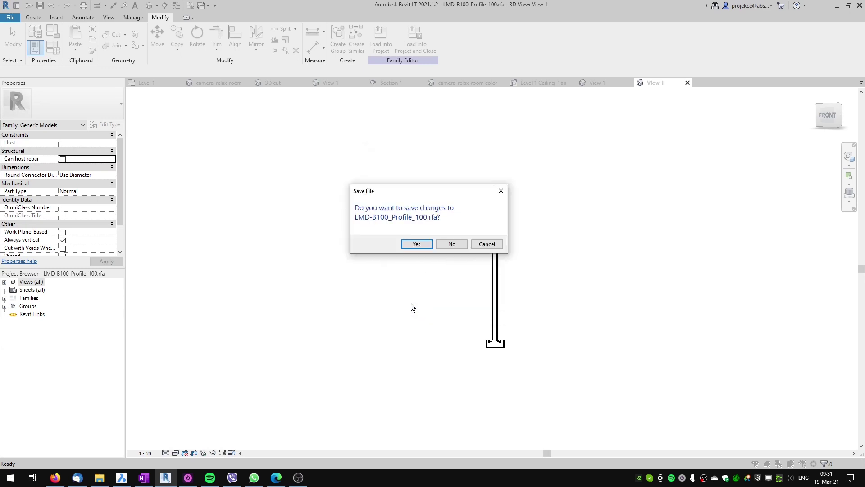
{"action": "left_click", "coordinate": [457, 246]}
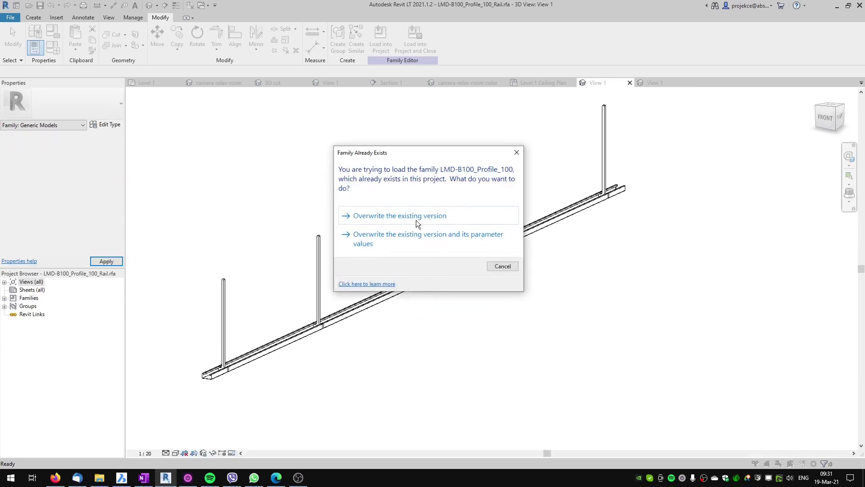
{"action": "left_click", "coordinate": [416, 215]}
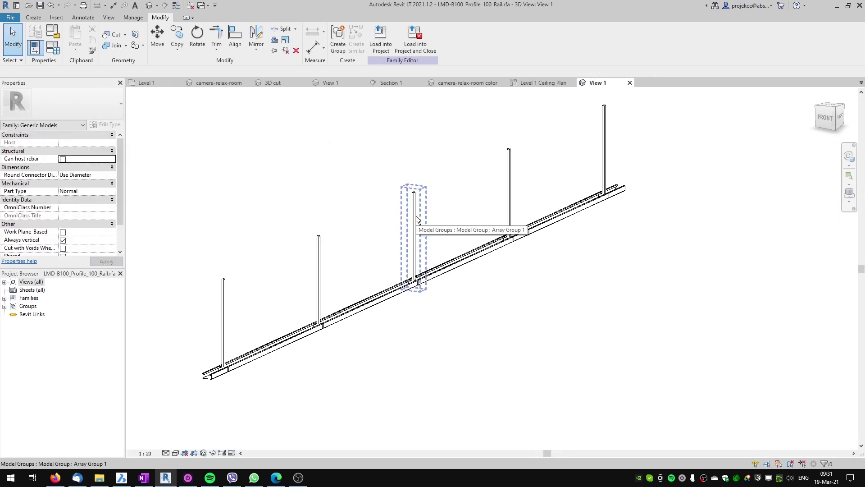
Step: Associate the middle hanger's material construction parameter with a new family type parameter named "material construction" in the rail family
{"action": "key", "text": "Tab"}
{"action": "left_click", "coordinate": [416, 216]}
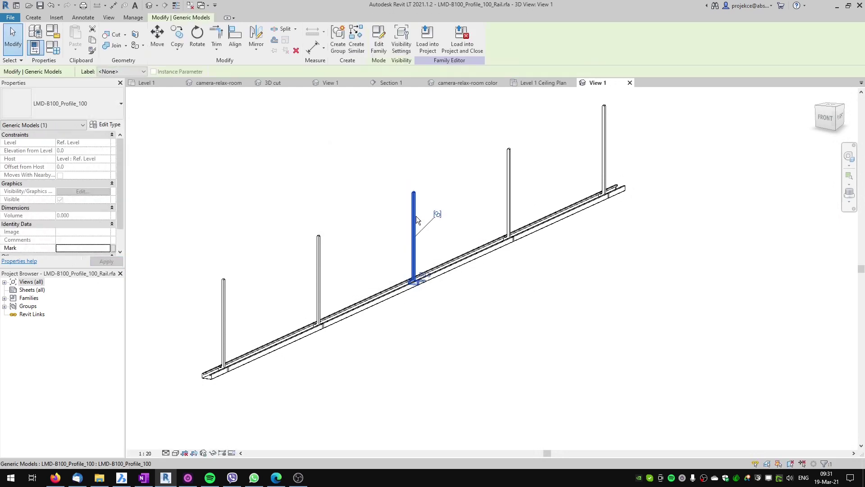
{"action": "left_click", "coordinate": [109, 126]}
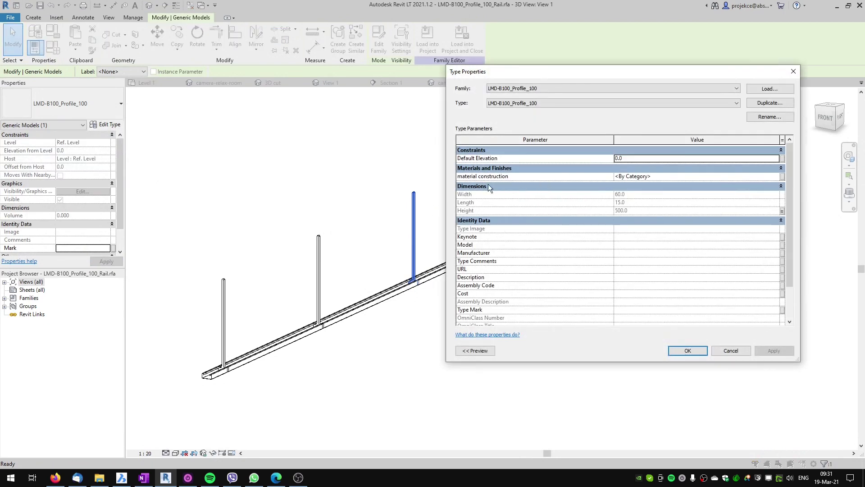
{"action": "left_click", "coordinate": [785, 177]}
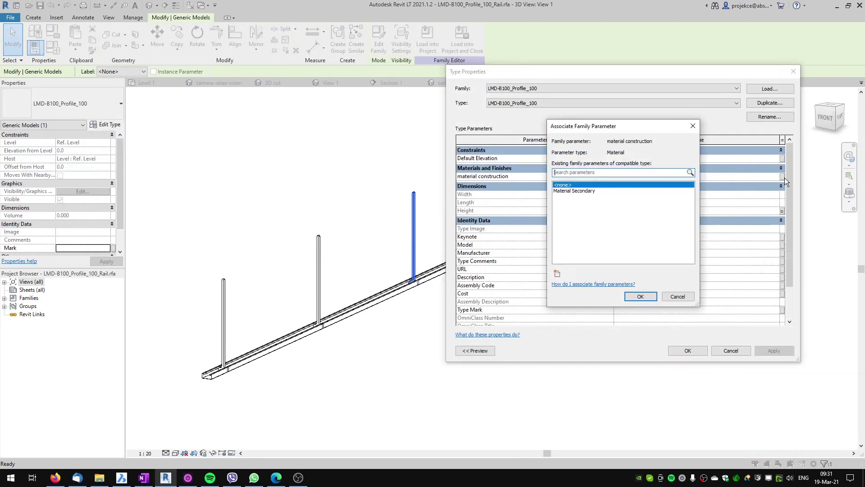
{"action": "left_click", "coordinate": [557, 273]}
{"action": "type", "text": "mate"}
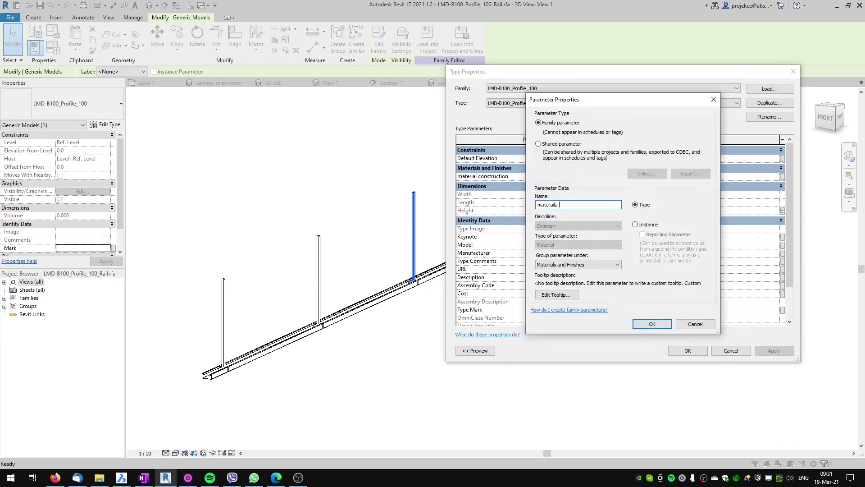
{"action": "type", "text": "rial construction"}
{"action": "left_click", "coordinate": [658, 323]}
{"action": "left_click", "coordinate": [641, 297]}
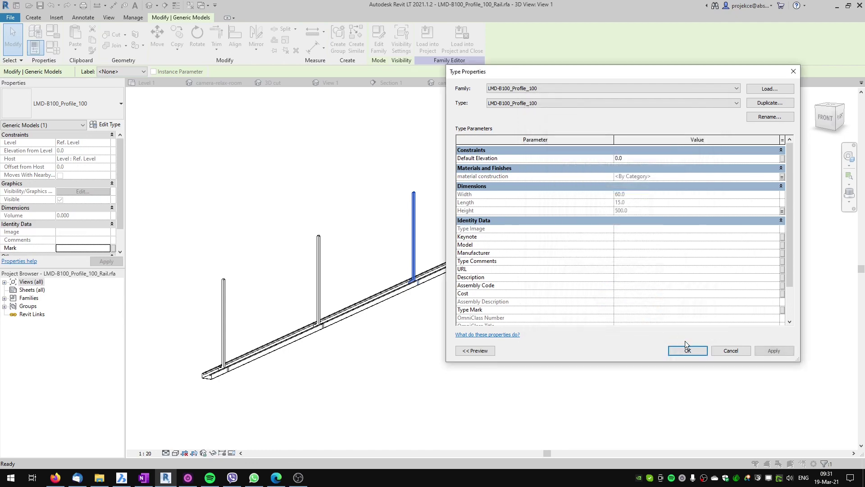
{"action": "left_click", "coordinate": [688, 351]}
{"action": "left_click", "coordinate": [198, 174]}
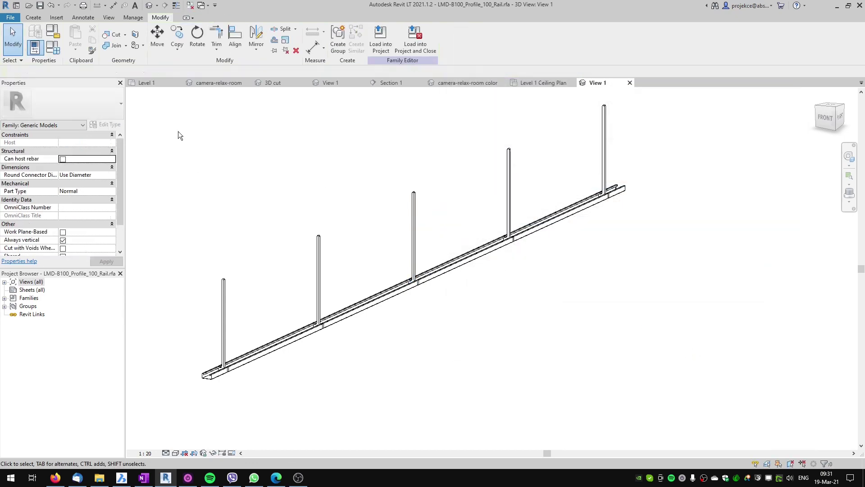
Step: Delete the Material Secondary parameter from the rail family's types and accept the change
{"action": "left_click", "coordinate": [53, 53]}
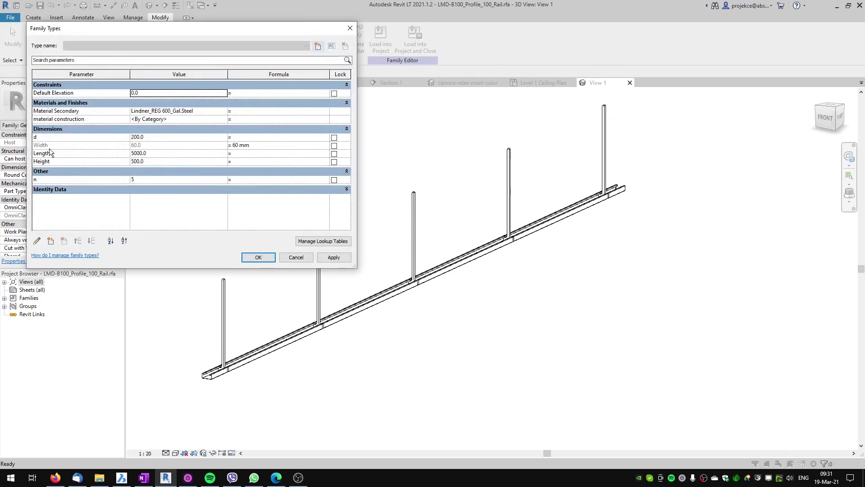
{"action": "left_click", "coordinate": [54, 112]}
{"action": "left_click", "coordinate": [64, 241]}
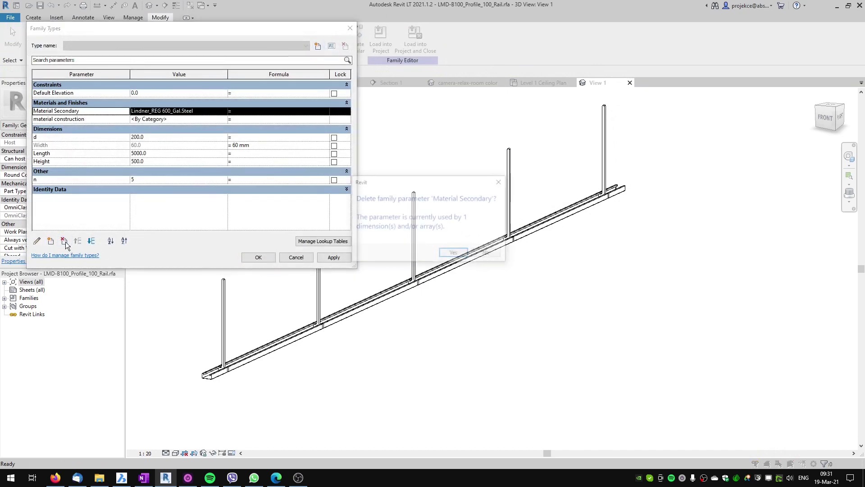
{"action": "left_click", "coordinate": [454, 254]}
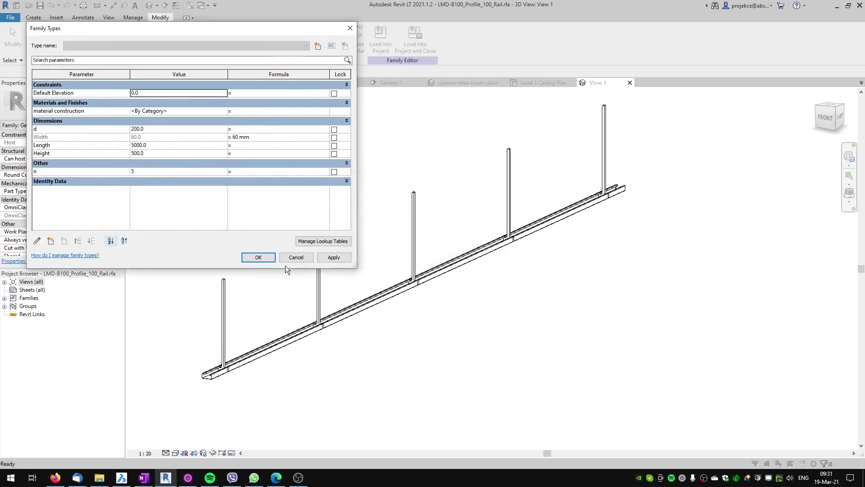
{"action": "left_click", "coordinate": [258, 260]}
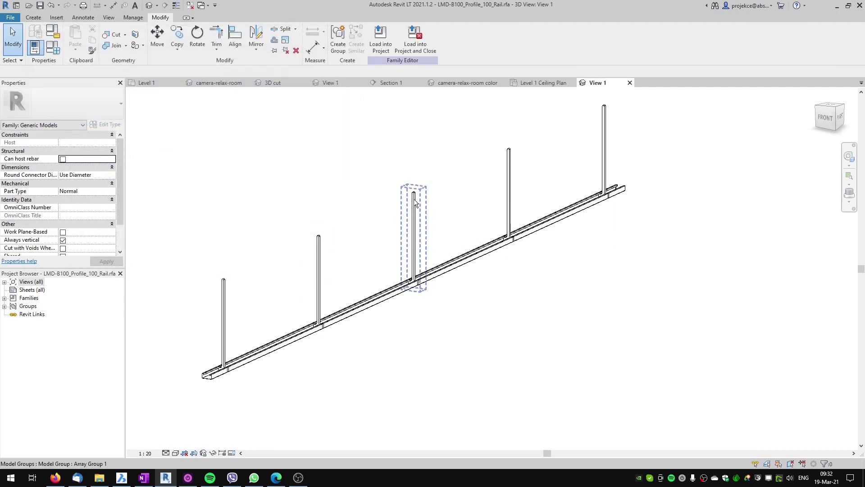
Step: Load the rail family into Lindner_Ceiling_Linear_baffles_R14.rfa
{"action": "left_click", "coordinate": [380, 49]}
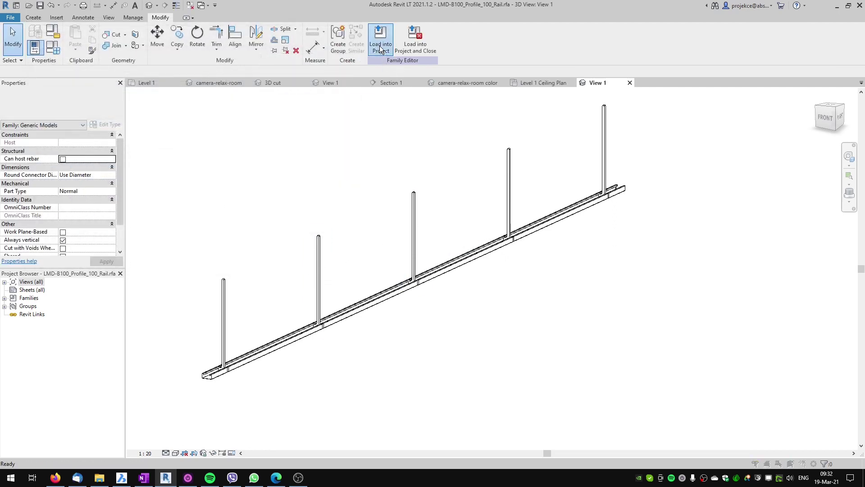
{"action": "left_click", "coordinate": [375, 197]}
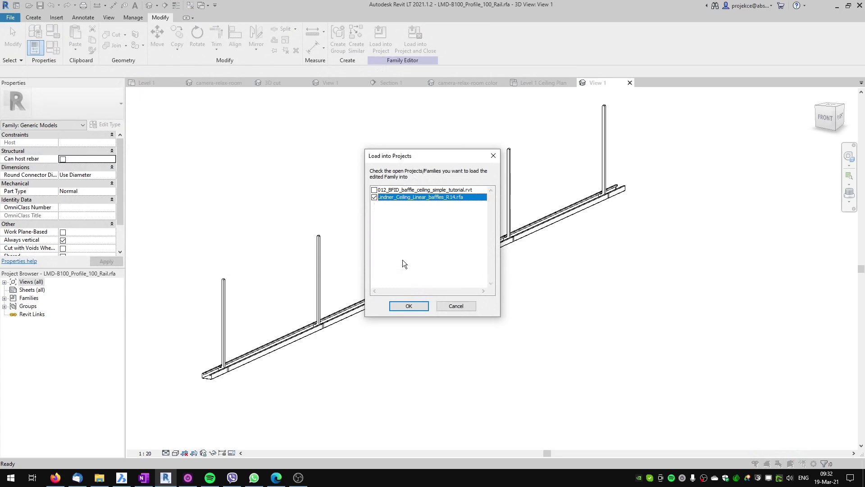
{"action": "left_click", "coordinate": [409, 306]}
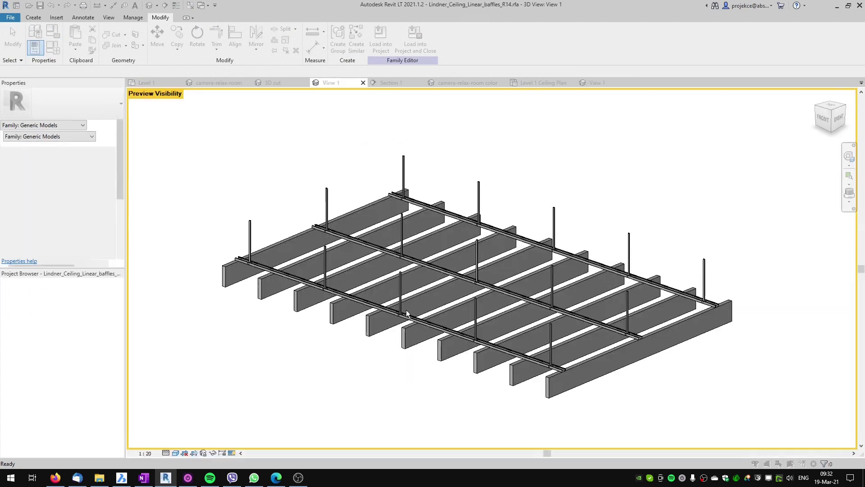
Step: Load the baffle ceiling family into the project 012_BFID_baffle_ceiling_simple_tutorial.rvt
{"action": "left_click", "coordinate": [419, 216]}
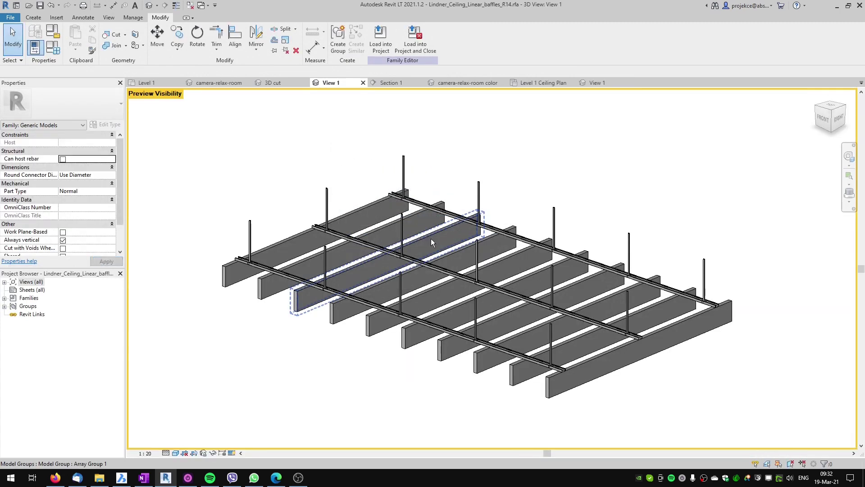
{"action": "left_click", "coordinate": [391, 45]}
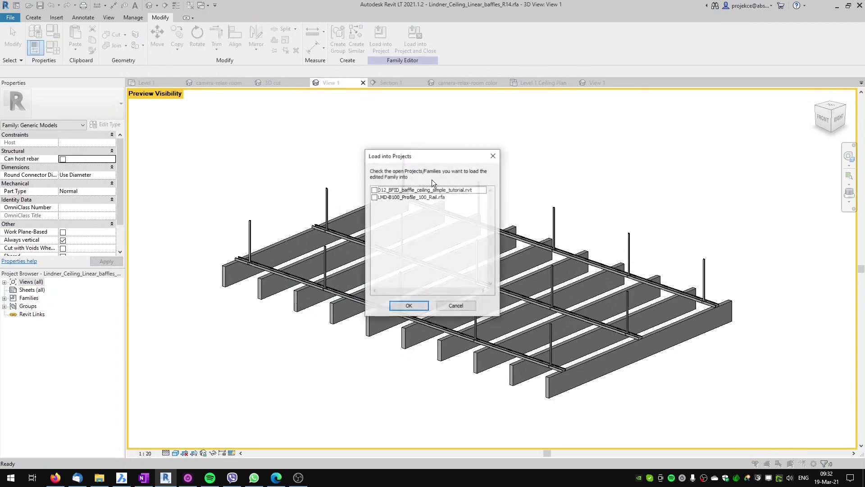
{"action": "left_click", "coordinate": [375, 189]}
{"action": "left_click", "coordinate": [407, 307]}
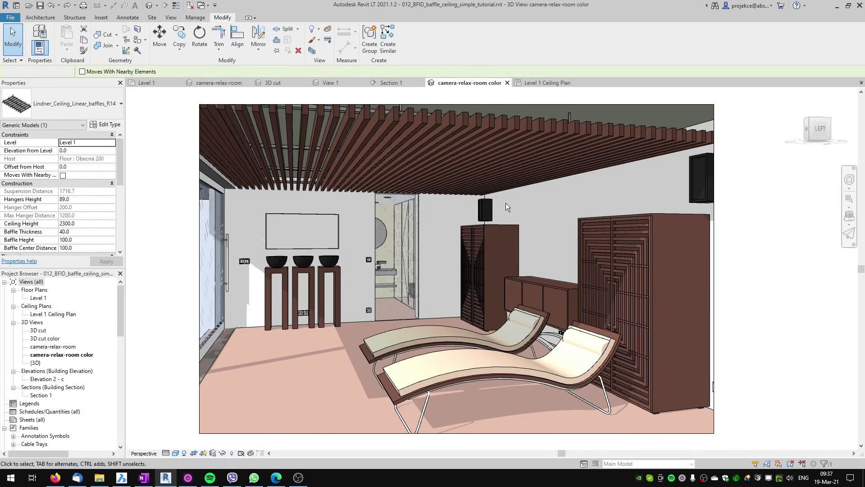
Step: Open the ceiling family for editing and associate the front rail's material construction with the existing "material construction" family parameter
{"action": "left_click", "coordinate": [571, 115]}
{"action": "left_click", "coordinate": [410, 39]}
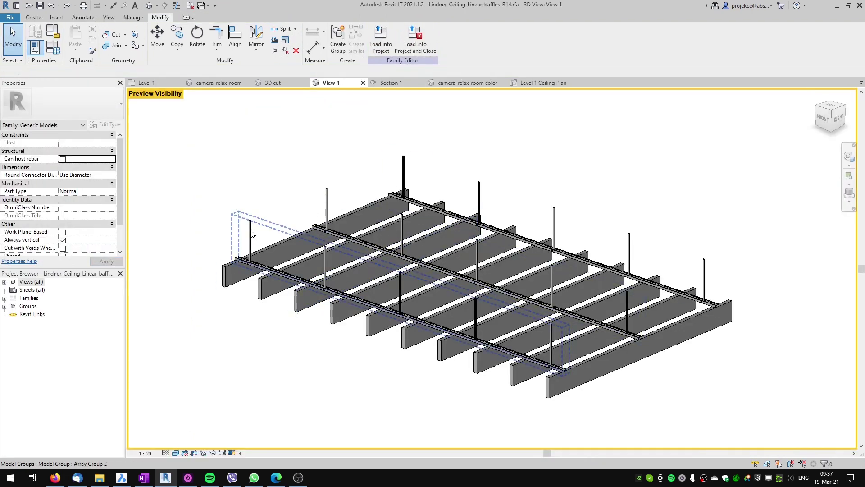
{"action": "left_click", "coordinate": [251, 231]}
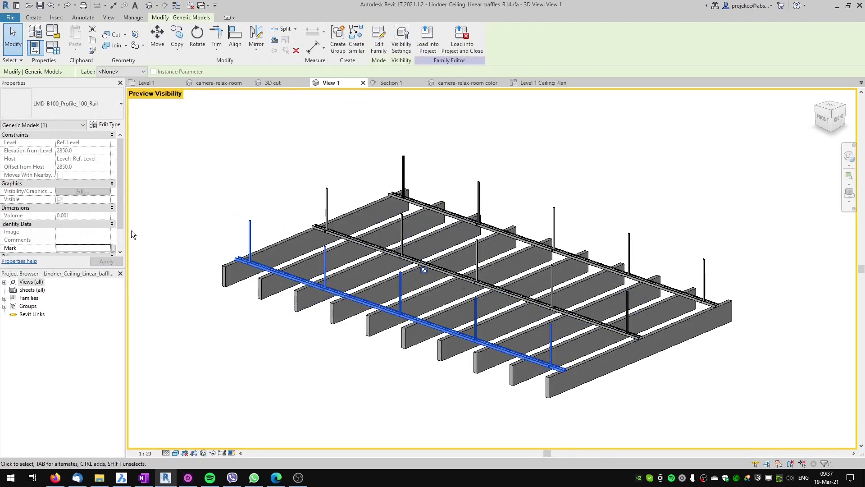
{"action": "left_click", "coordinate": [102, 126]}
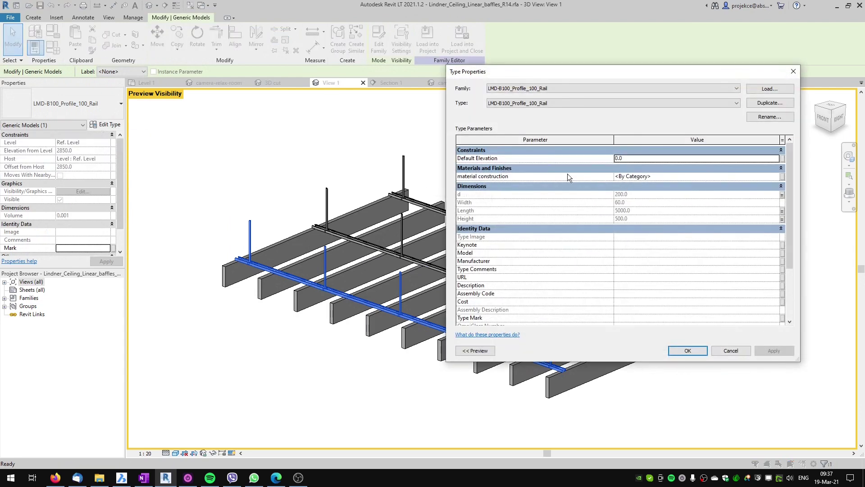
{"action": "left_click", "coordinate": [783, 177]}
{"action": "left_click", "coordinate": [580, 197]}
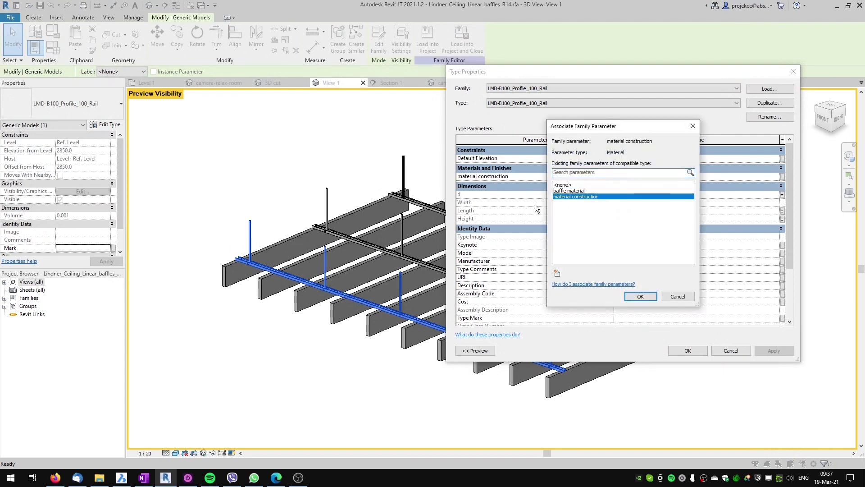
{"action": "left_click", "coordinate": [643, 295]}
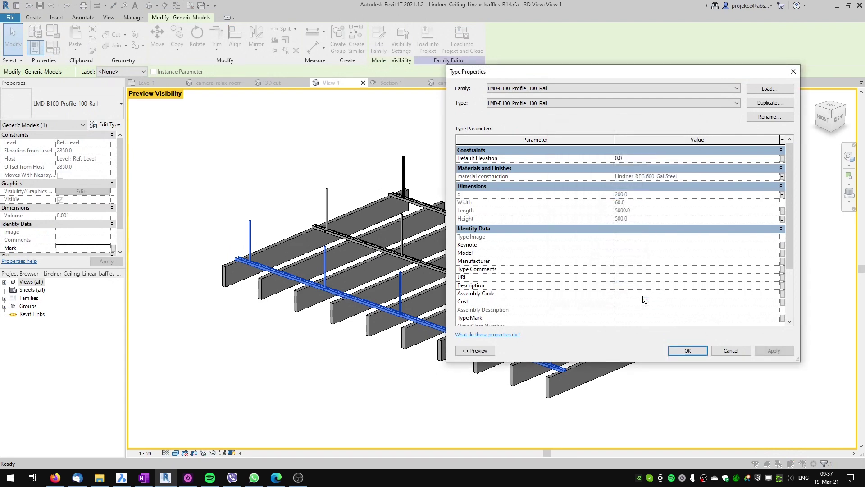
{"action": "left_click", "coordinate": [692, 353]}
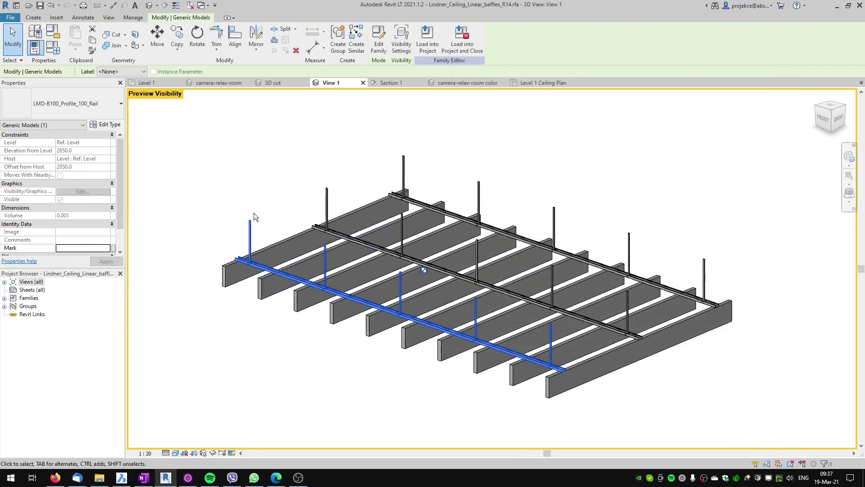
Step: Open the nested rail family and associate the rail extrusion's material with the "material construction" family parameter
{"action": "left_click", "coordinate": [379, 40]}
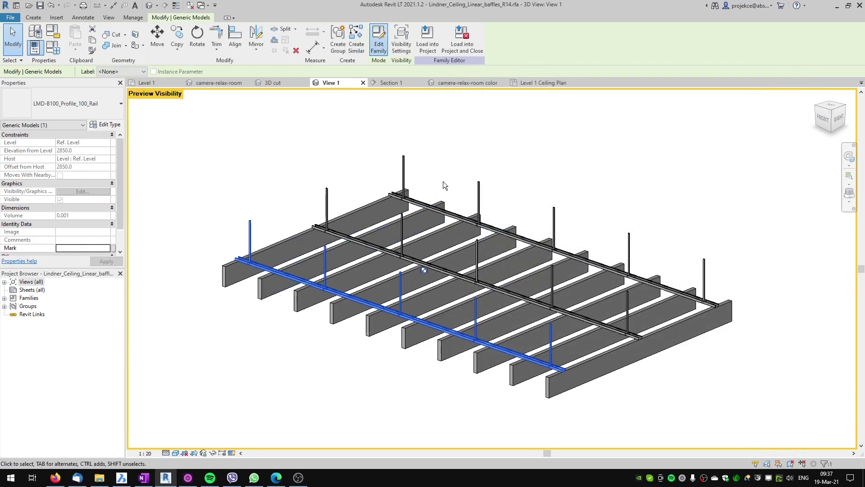
{"action": "scroll", "coordinate": [405, 279], "scroll_direction": "down", "scroll_amount": 3}
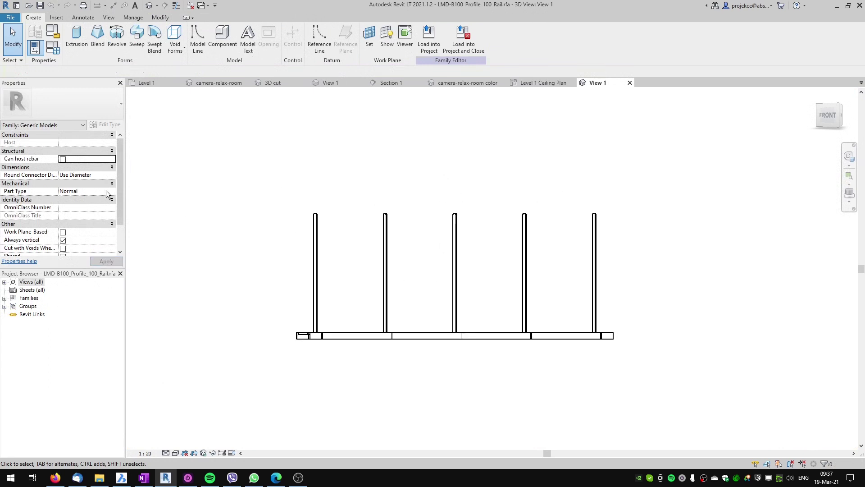
{"action": "left_click", "coordinate": [326, 337]}
{"action": "mouse_move", "coordinate": [429, 313]}
{"action": "middle_mouse_down", "text": "shift"}
{"action": "mouse_move", "coordinate": [419, 313]}
{"action": "mouse_move", "coordinate": [430, 312]}
{"action": "middle_mouse_up", "text": "shift"}
{"action": "left_click", "coordinate": [120, 198]}
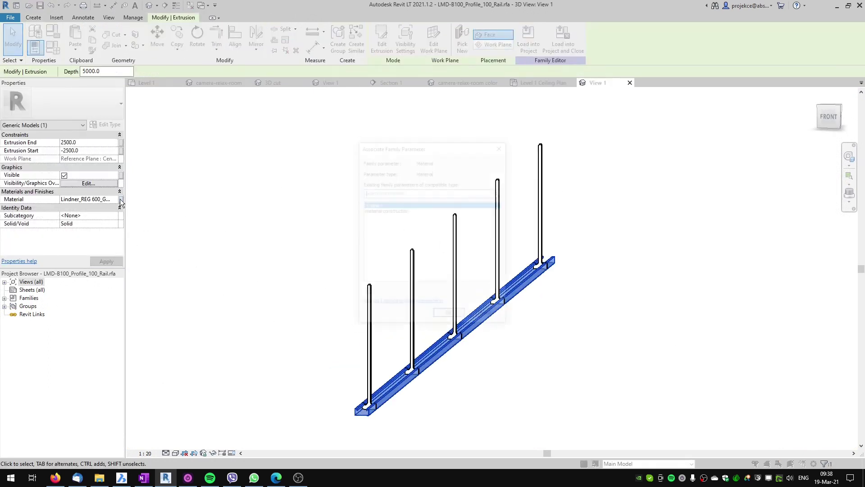
{"action": "left_click", "coordinate": [379, 211]}
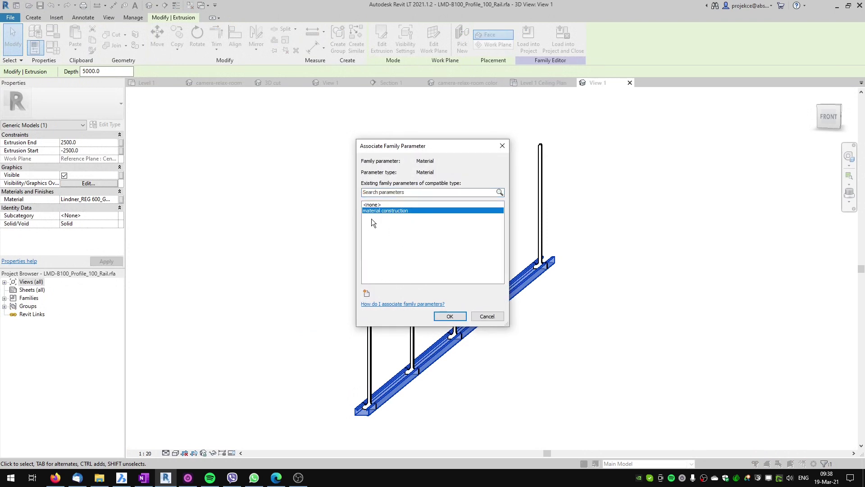
{"action": "left_click", "coordinate": [451, 316]}
{"action": "left_click", "coordinate": [328, 289]}
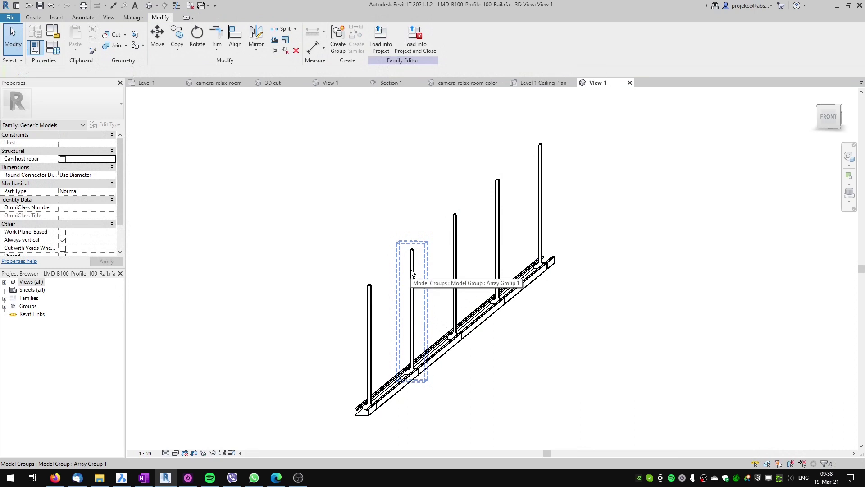
Step: Open the second hanger's nested family and check which family parameter its extrusion's material is associated with
{"action": "key", "text": "Tab"}
{"action": "left_click", "coordinate": [410, 269]}
{"action": "left_click", "coordinate": [379, 47]}
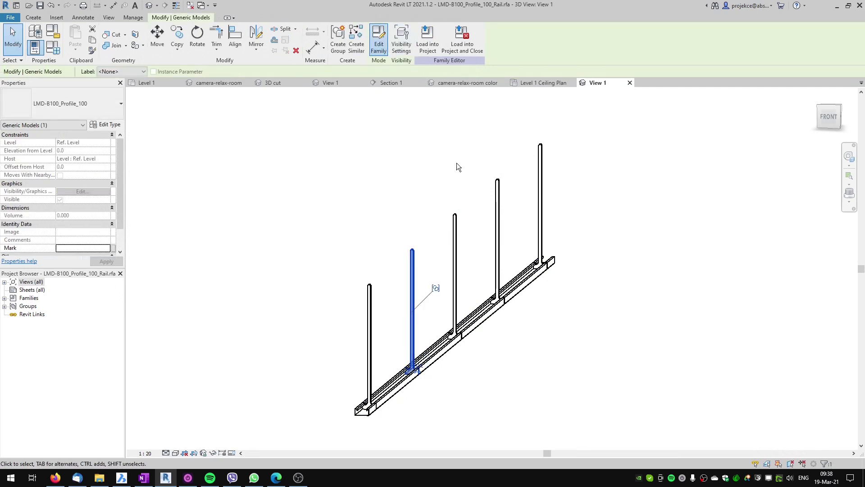
{"action": "left_click", "coordinate": [488, 233]}
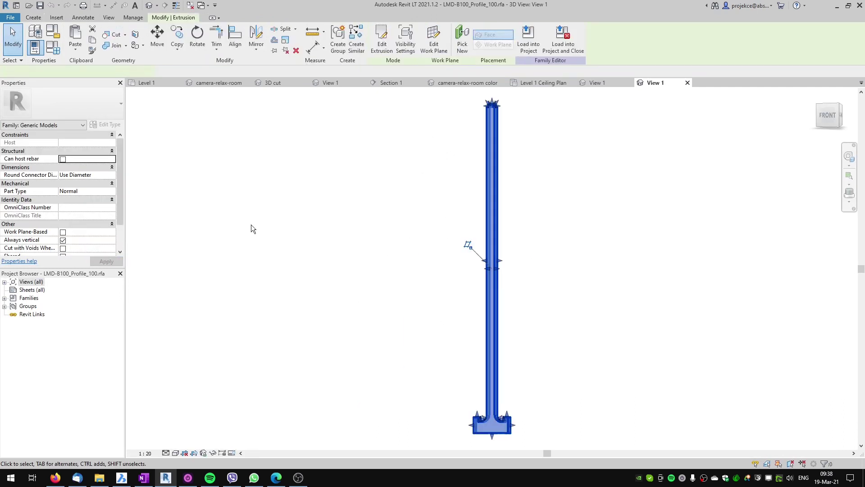
{"action": "left_click", "coordinate": [120, 199]}
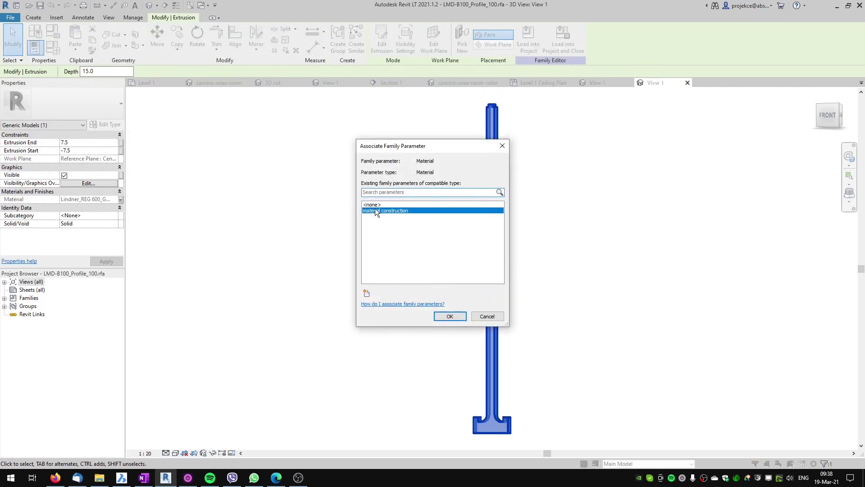
{"action": "left_click", "coordinate": [450, 317]}
Step: Load the hanger family only into LMD-B100_Profile_100_Rail.rfa, leaving out the project file
{"action": "left_click", "coordinate": [529, 41]}
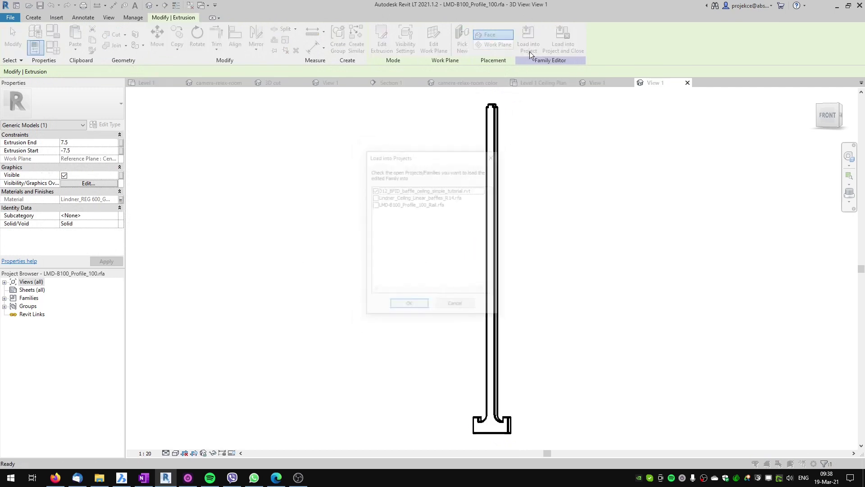
{"action": "left_click", "coordinate": [375, 204]}
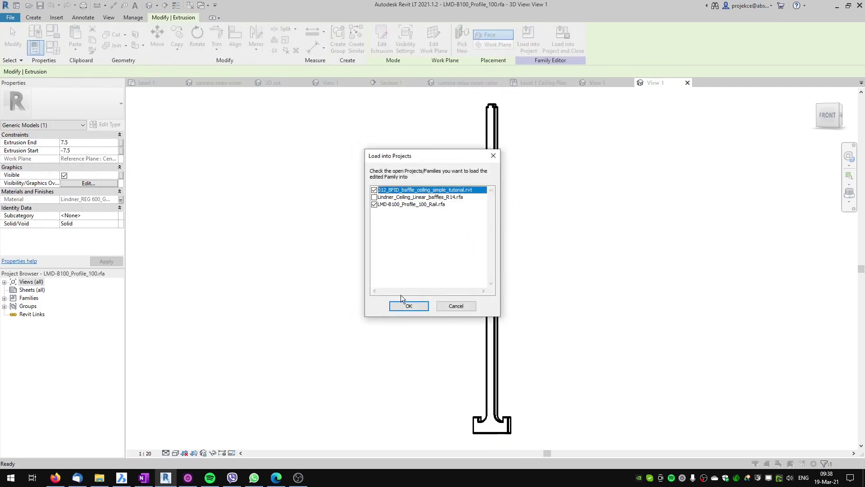
{"action": "left_click", "coordinate": [374, 190]}
{"action": "left_click", "coordinate": [406, 301]}
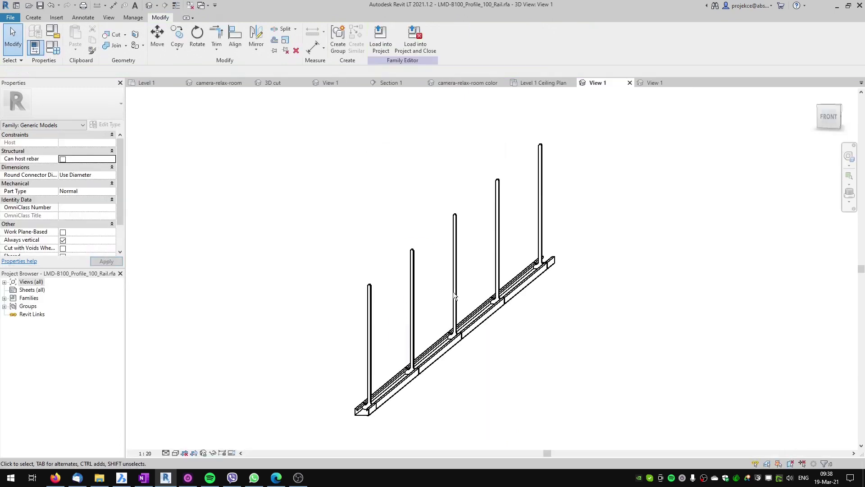
Step: Load the rail family only into Lindner_Ceiling_Linear_baffles_R14.rfa, overwriting the existing version without its parameter values
{"action": "left_click", "coordinate": [383, 40]}
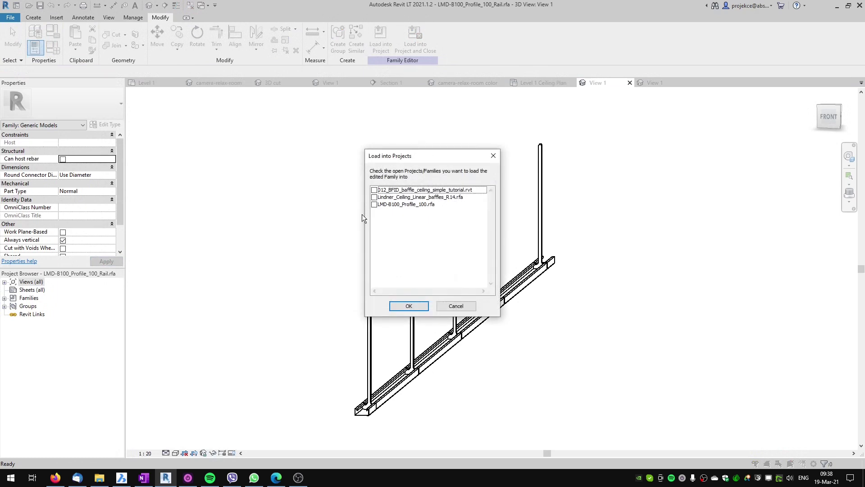
{"action": "left_click", "coordinate": [375, 197]}
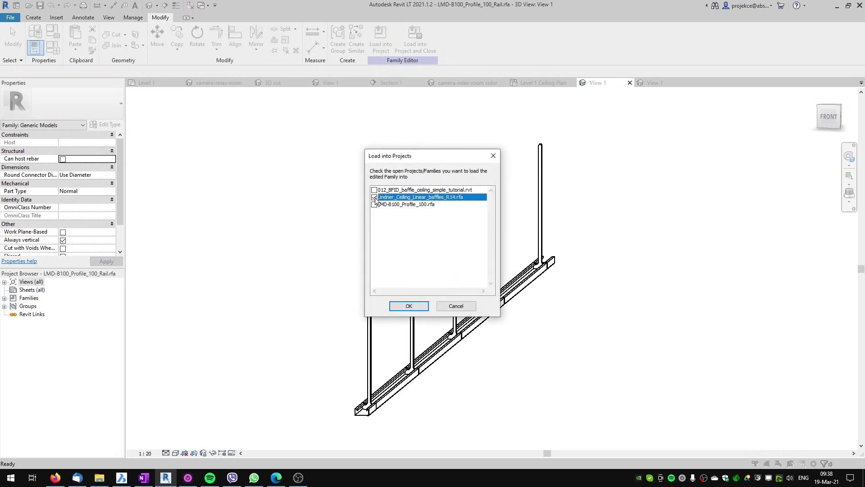
{"action": "left_click", "coordinate": [410, 305]}
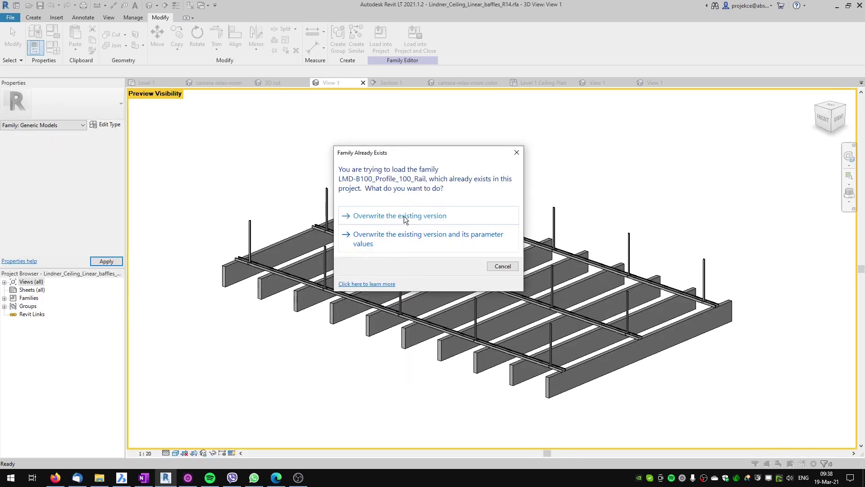
{"action": "left_click", "coordinate": [404, 214]}
Step: Load the ceiling family only into the project 012_BFID_baffle_ceiling_simple_tutorial.rvt, overwriting the existing version without its parameter values
{"action": "left_click", "coordinate": [388, 47]}
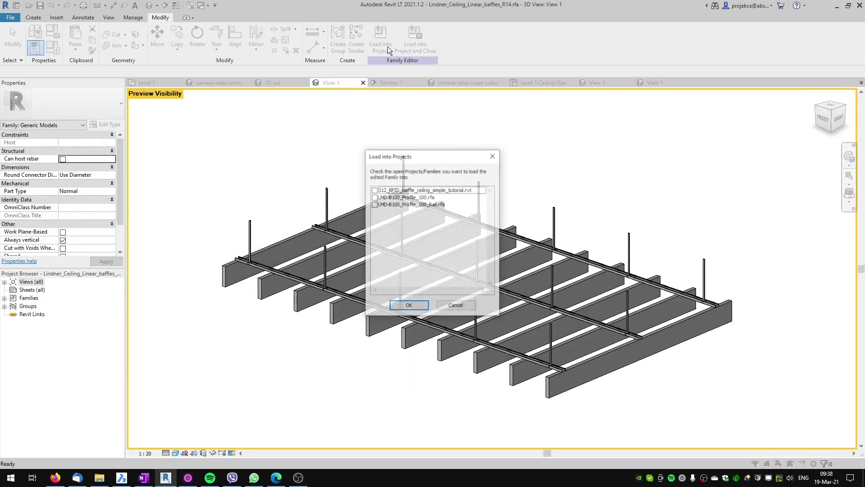
{"action": "left_click", "coordinate": [374, 190]}
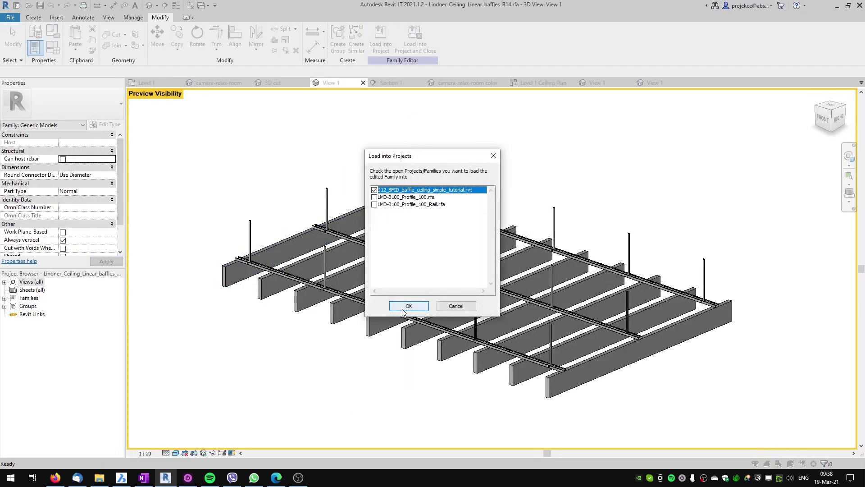
{"action": "left_click", "coordinate": [404, 308]}
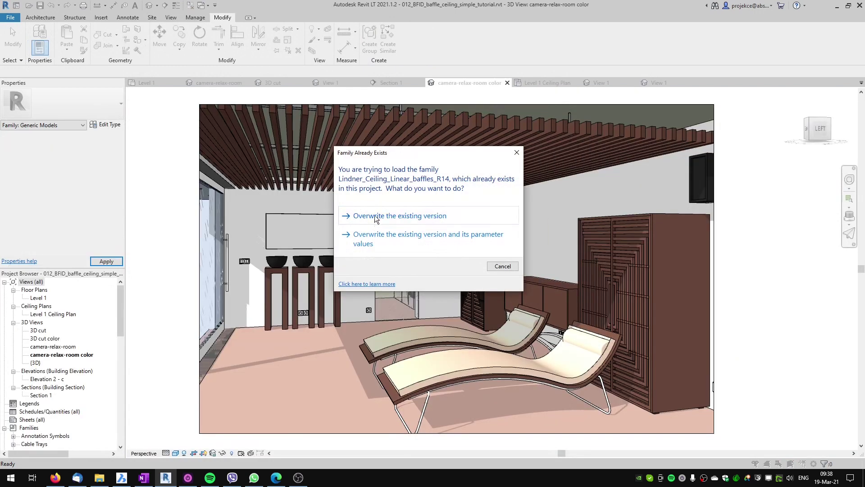
{"action": "left_click", "coordinate": [374, 215]}
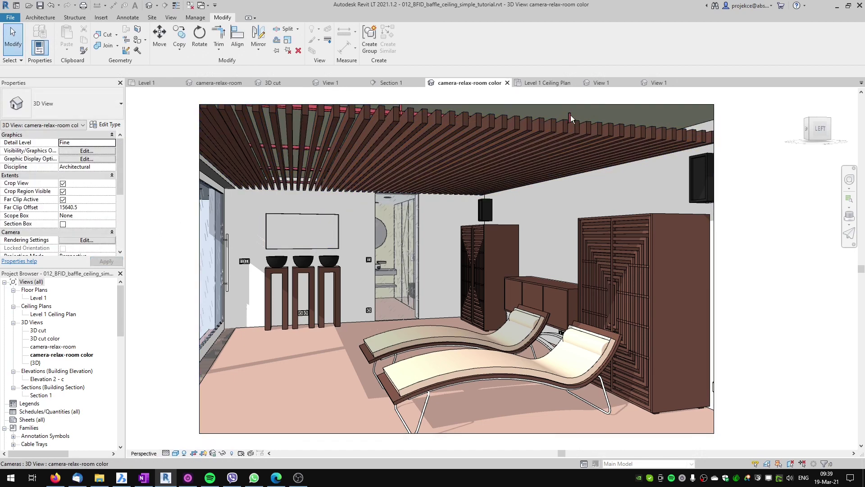
Step: Set the baffle ceiling's "material construction" type parameter to the Aluminum material
{"action": "left_click", "coordinate": [415, 119]}
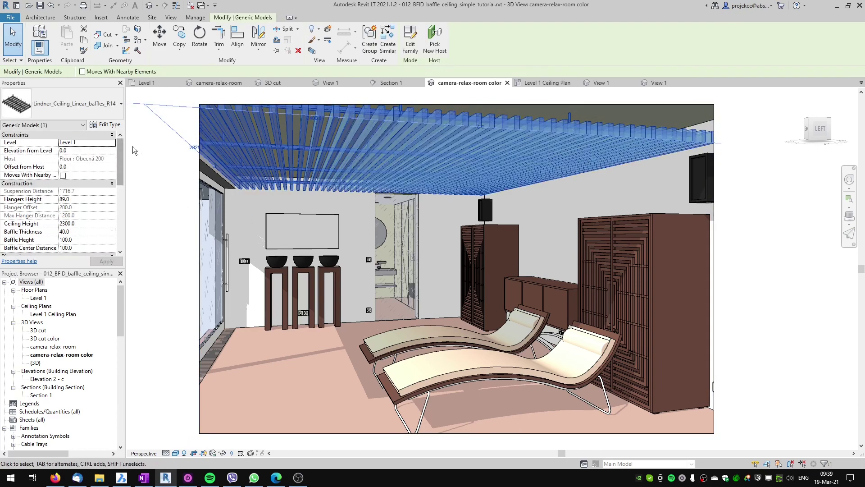
{"action": "left_click", "coordinate": [108, 125]}
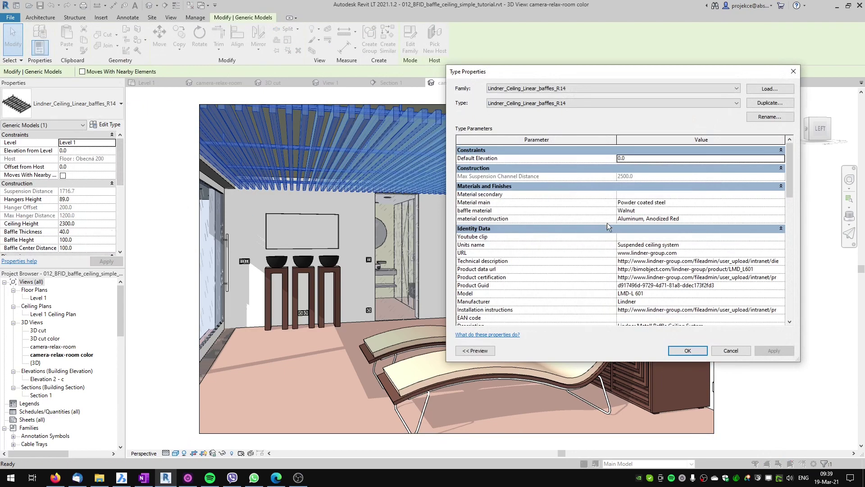
{"action": "left_click", "coordinate": [781, 219]}
{"action": "left_click", "coordinate": [781, 218]}
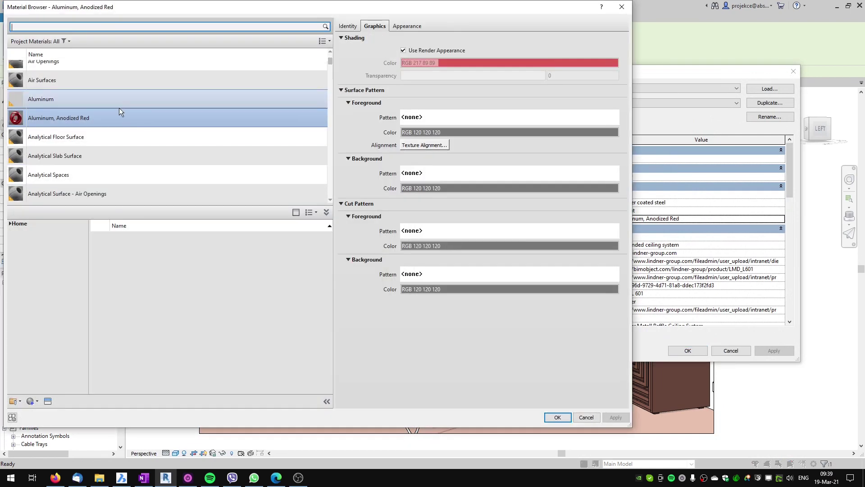
{"action": "left_click", "coordinate": [56, 101]}
{"action": "scroll", "coordinate": [312, 65], "scroll_direction": "up", "scroll_amount": 1}
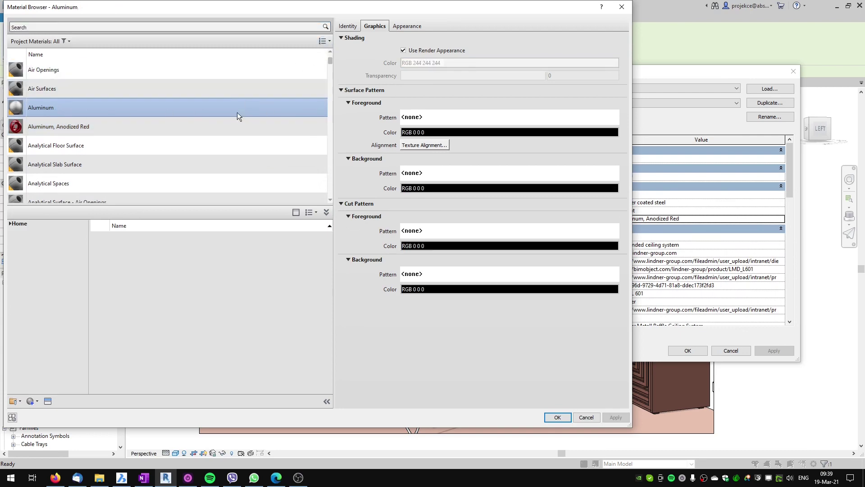
{"action": "scroll", "coordinate": [240, 108], "scroll_direction": "down", "scroll_amount": 1}
{"action": "left_click", "coordinate": [557, 416]}
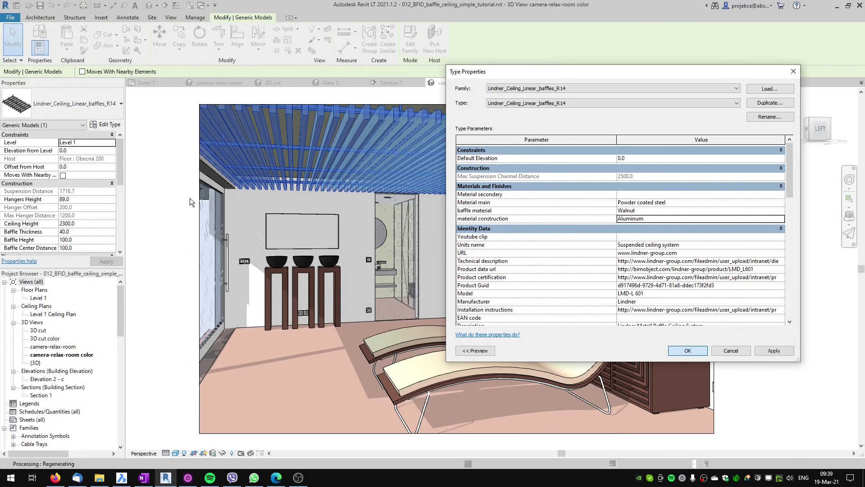
{"action": "key", "text": "Return"}
{"action": "key", "text": "Escape"}
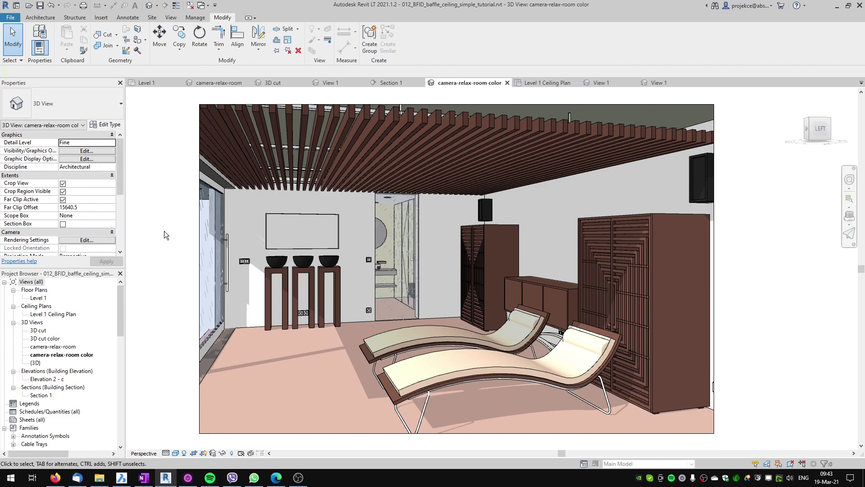
Step: View the LMD-L 601 product page in the Edge browser, and open the Level 1 Ceiling Plan view back in Revit
{"action": "left_click", "coordinate": [276, 477]}
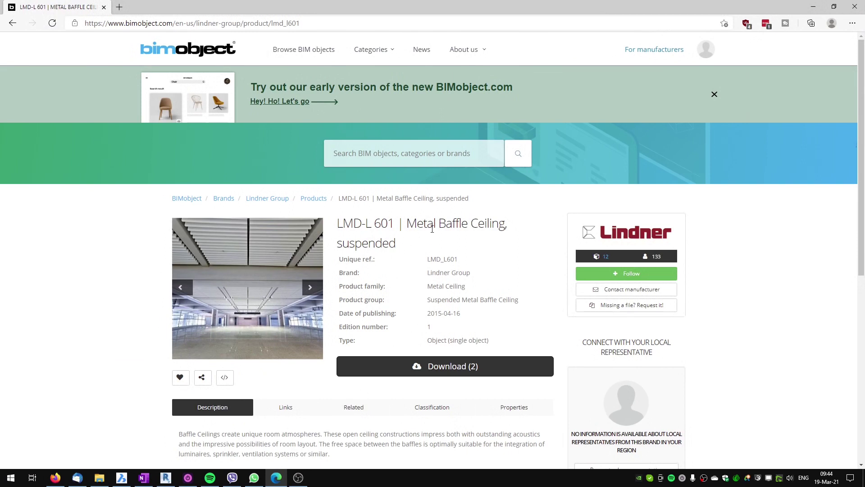
{"action": "left_click", "coordinate": [166, 477]}
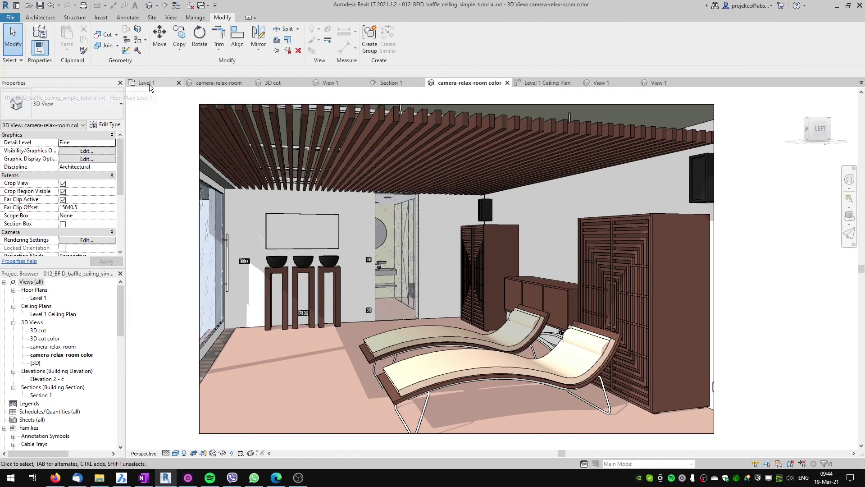
{"action": "left_click", "coordinate": [525, 84]}
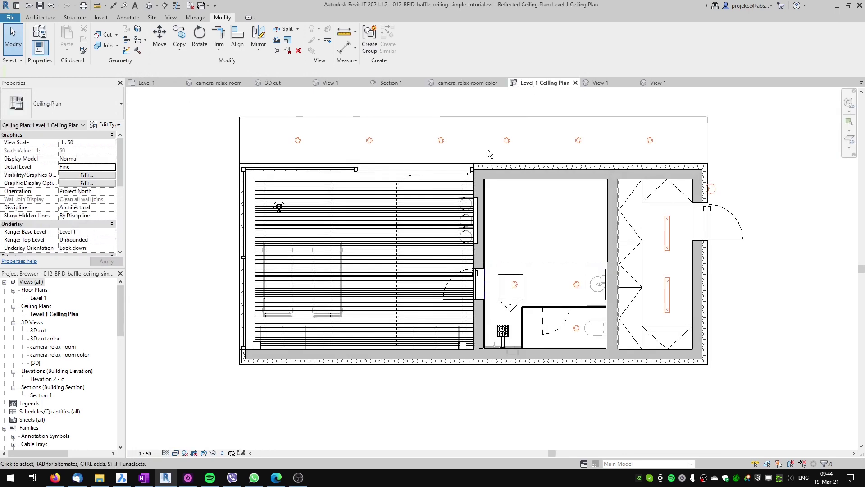